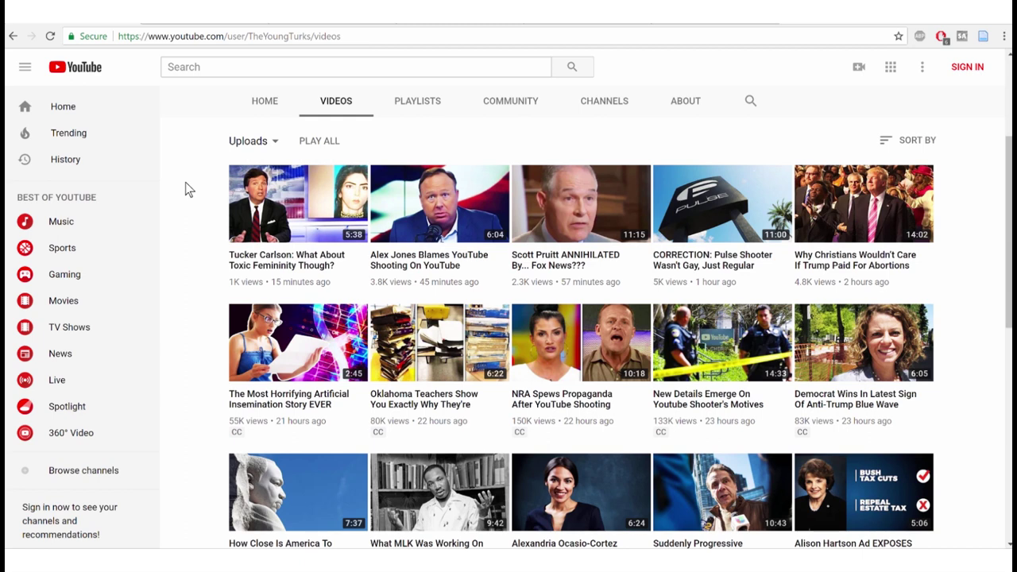
- Copy the title and view count of the first video in The Young Turks' uploads
scroll(199, 185, "up", 3)
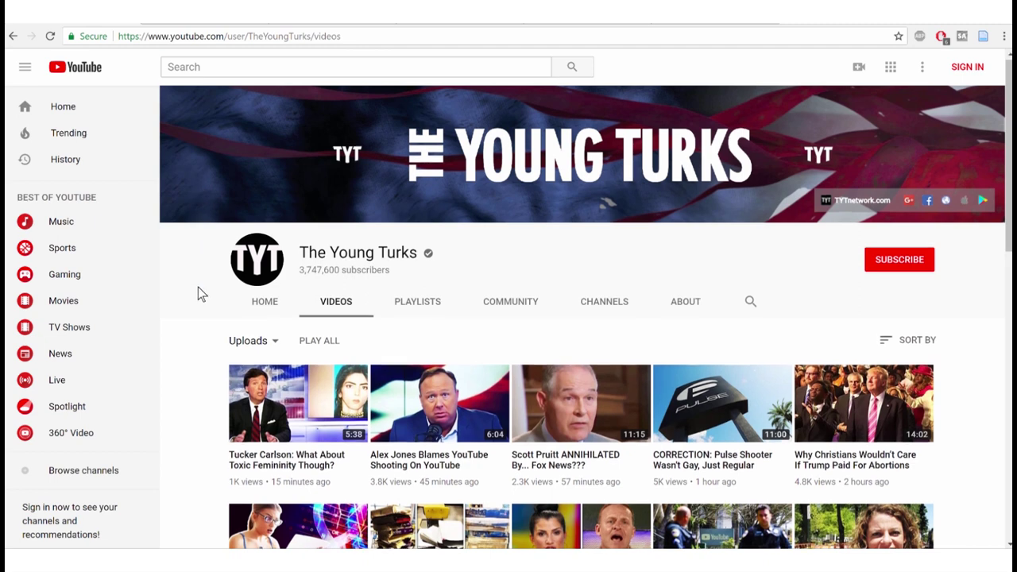
scroll(198, 286, "down", 2)
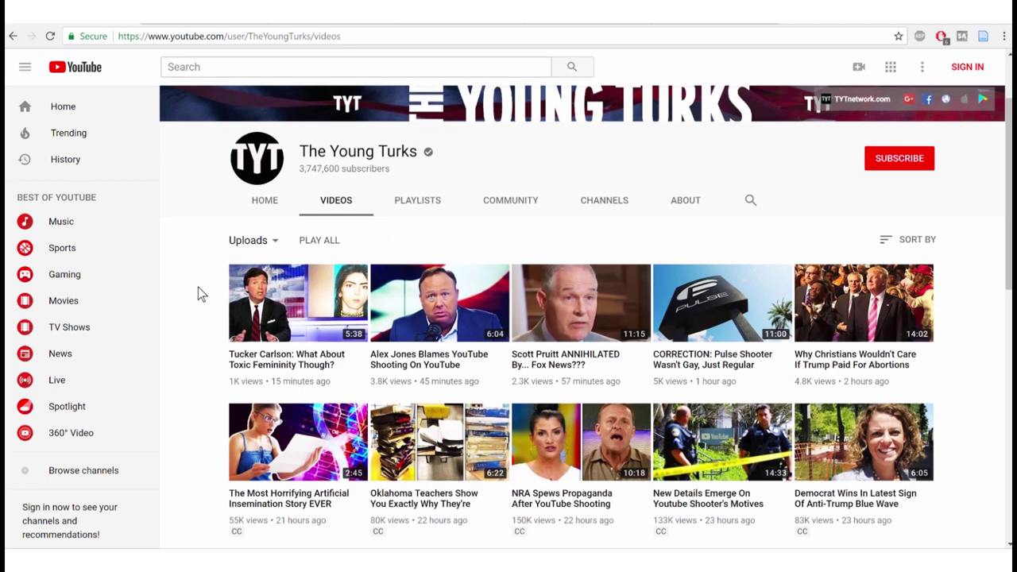
scroll(198, 287, "down", 1)
scroll(198, 287, "up", 1)
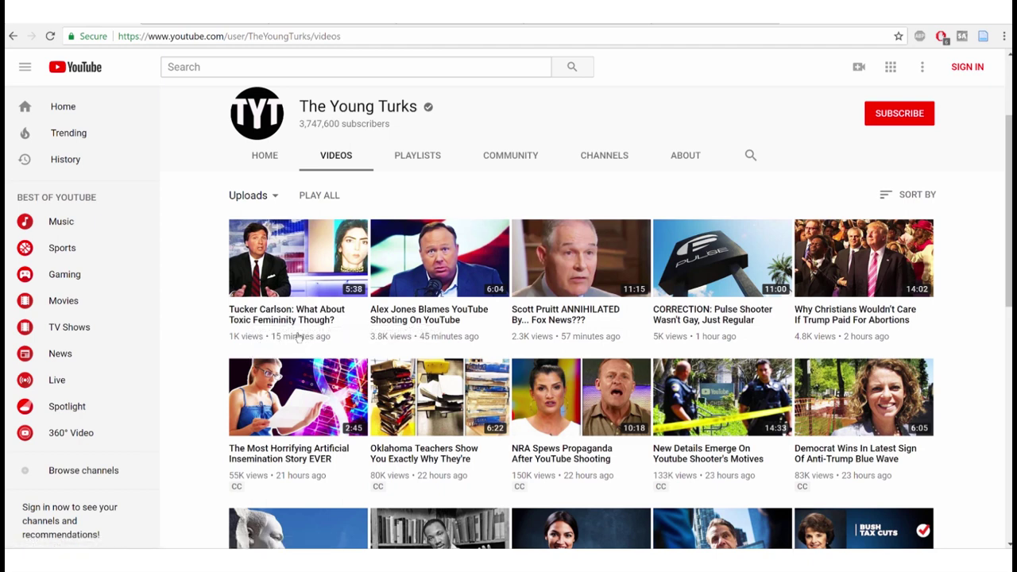
left_click_drag(265, 340, 231, 310)
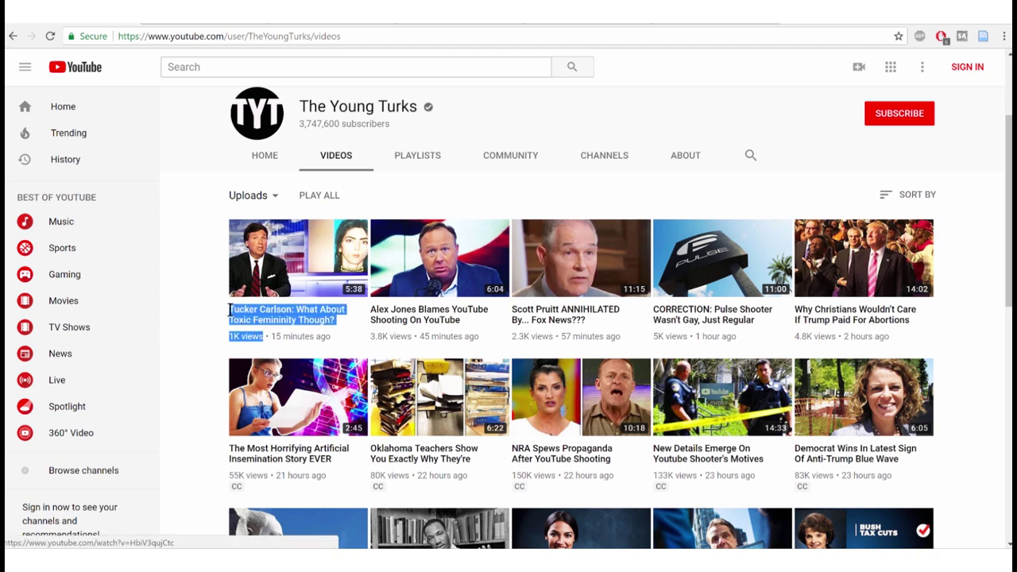
right_click(255, 312)
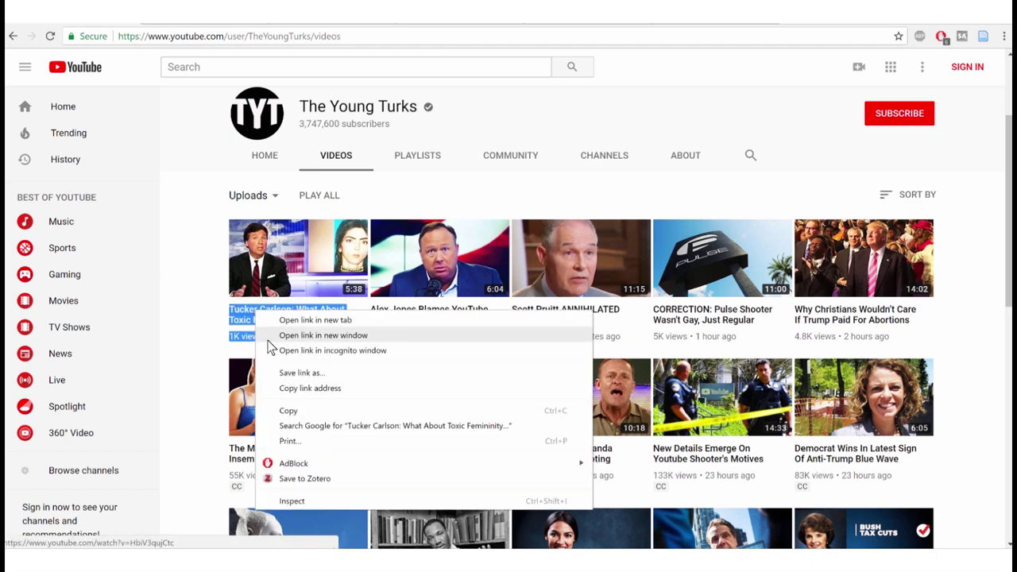
left_click(288, 412)
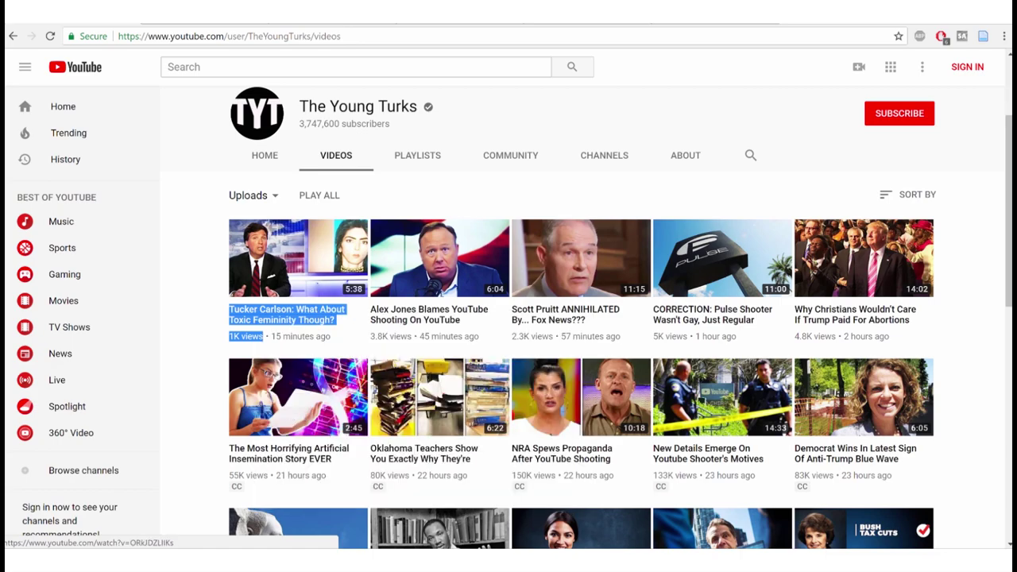
- Switch to Excel, paste the copied text at B2 matching the destination formatting, and move the view count to C2
key("alt+Tab")
left_click(158, 174)
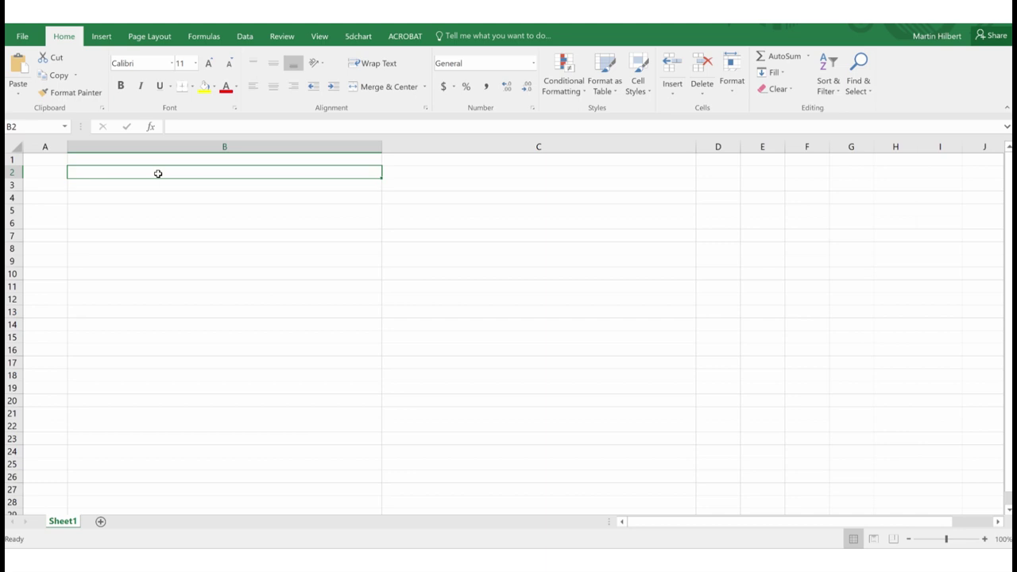
right_click(158, 173)
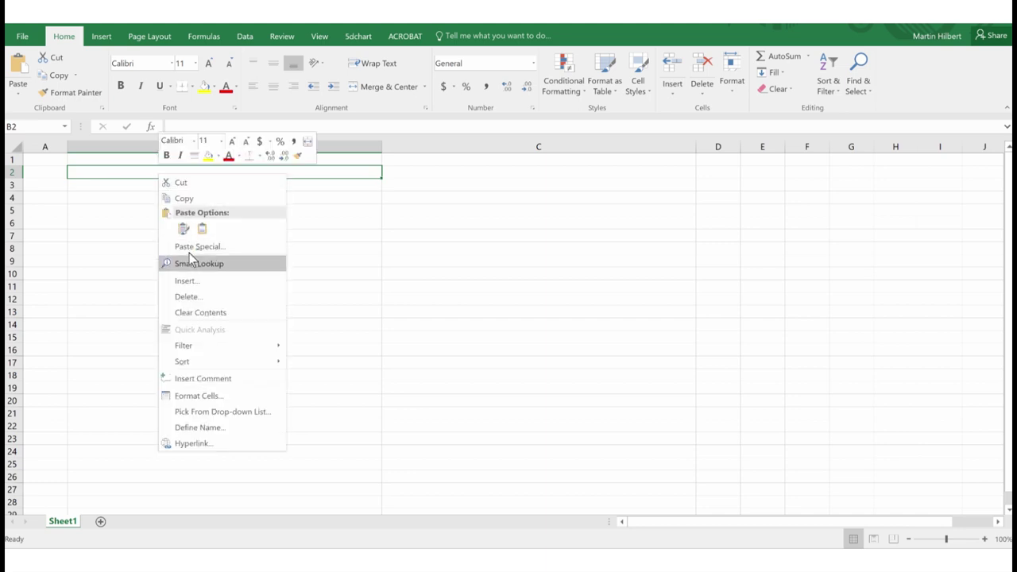
left_click(204, 229)
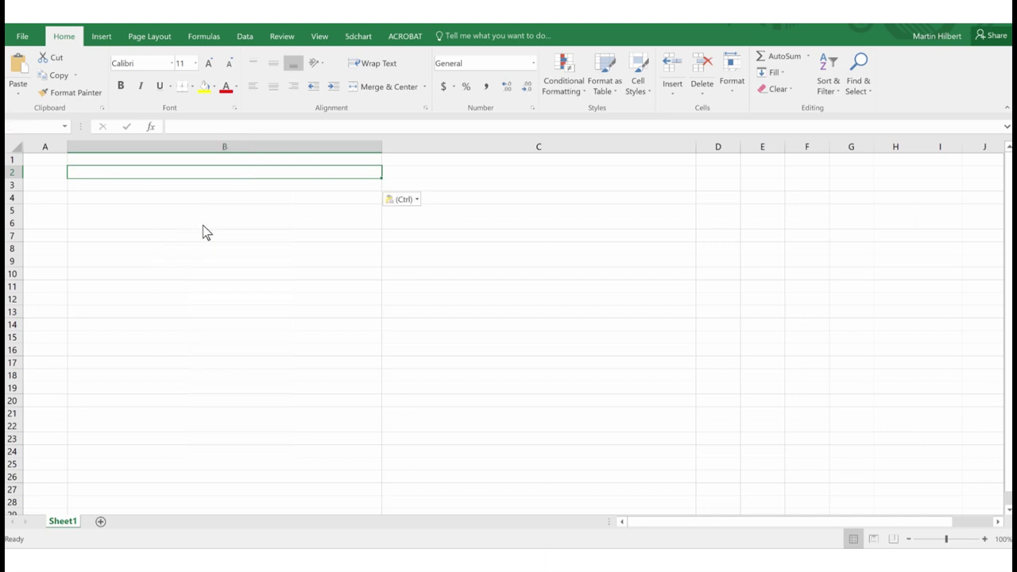
left_click(125, 170)
left_click(119, 183)
left_click_drag(114, 189, 415, 173)
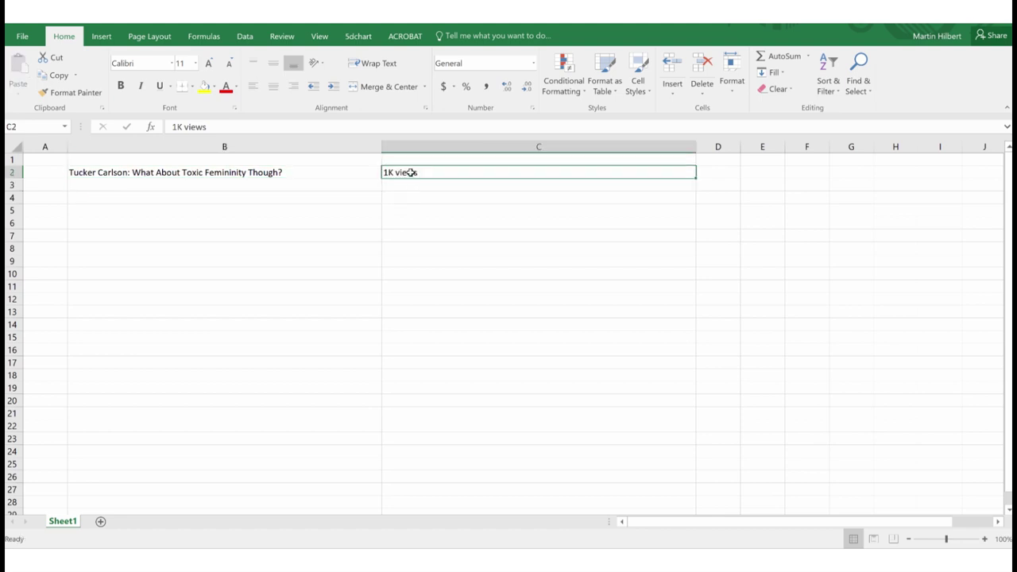
- Enter the column headers "Title" in B1 and "# views" in C1
left_click(261, 163)
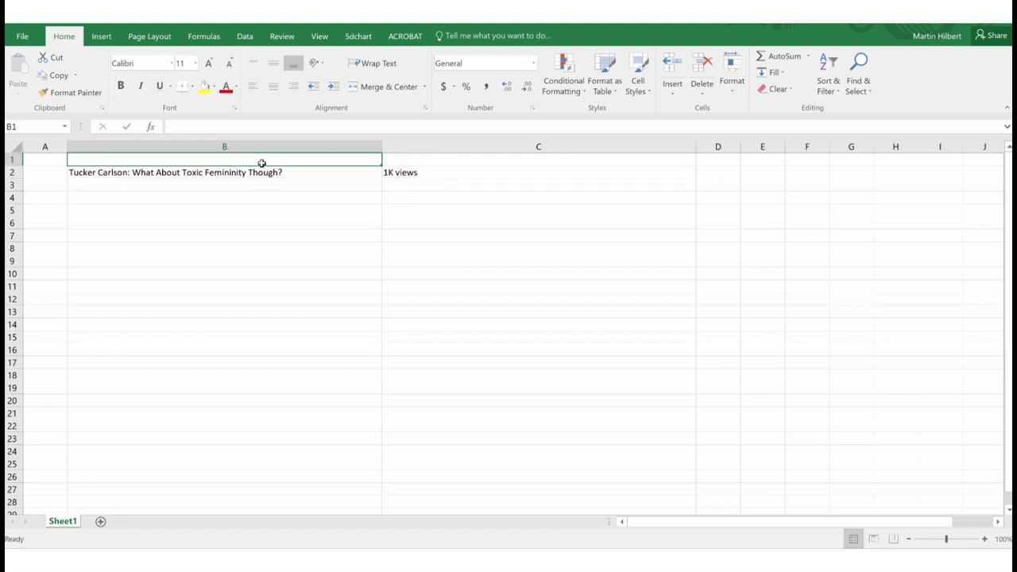
type("Title")
key("Return")
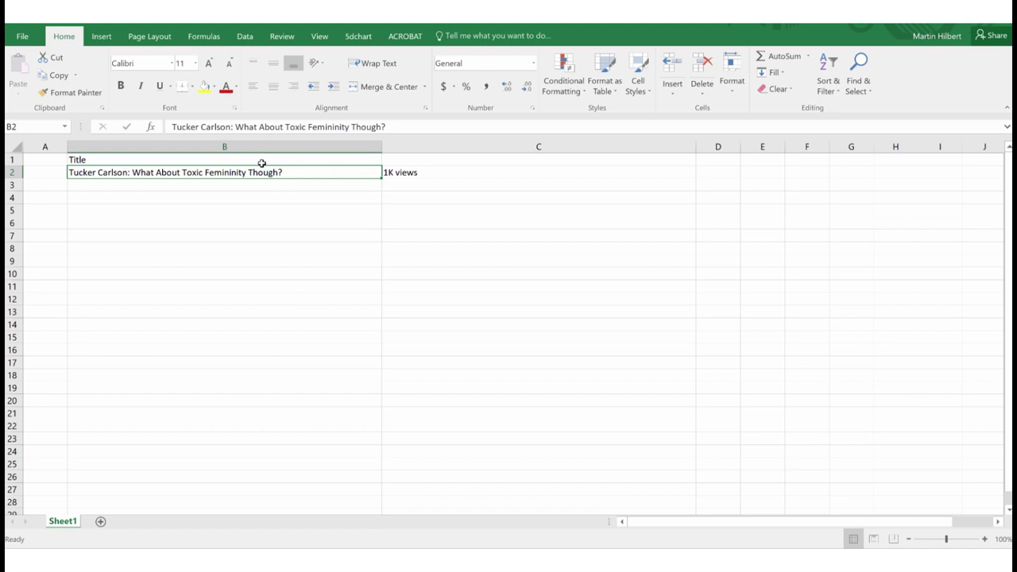
key("Up")
key("Right")
type("# views")
key("Return")
- Label the first two data rows "Video1" in A2 and "Video2" in A3
key("Left")
key("Left")
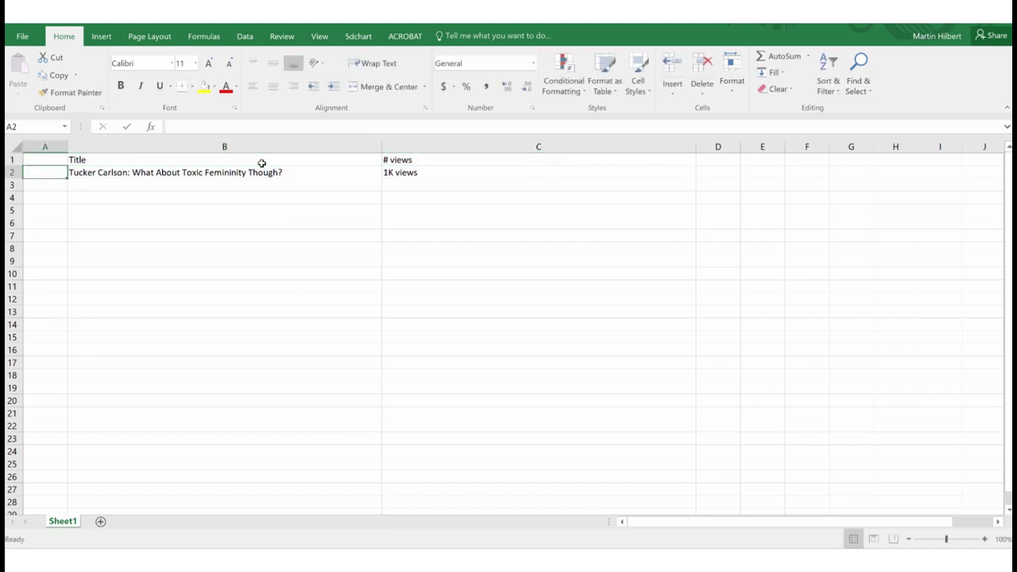
type("Video1")
key("Return")
type("Video")
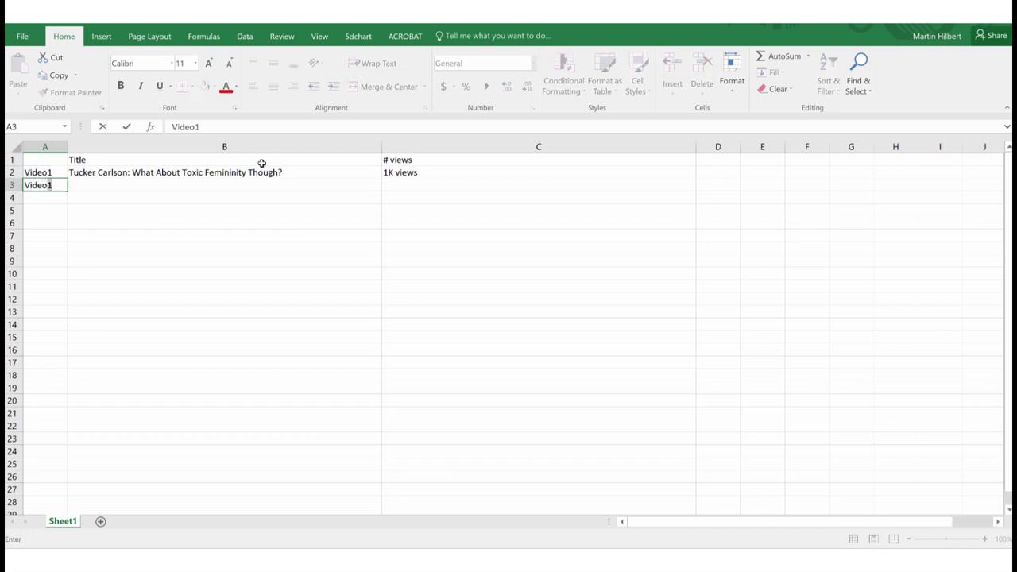
type("2")
key("Return")
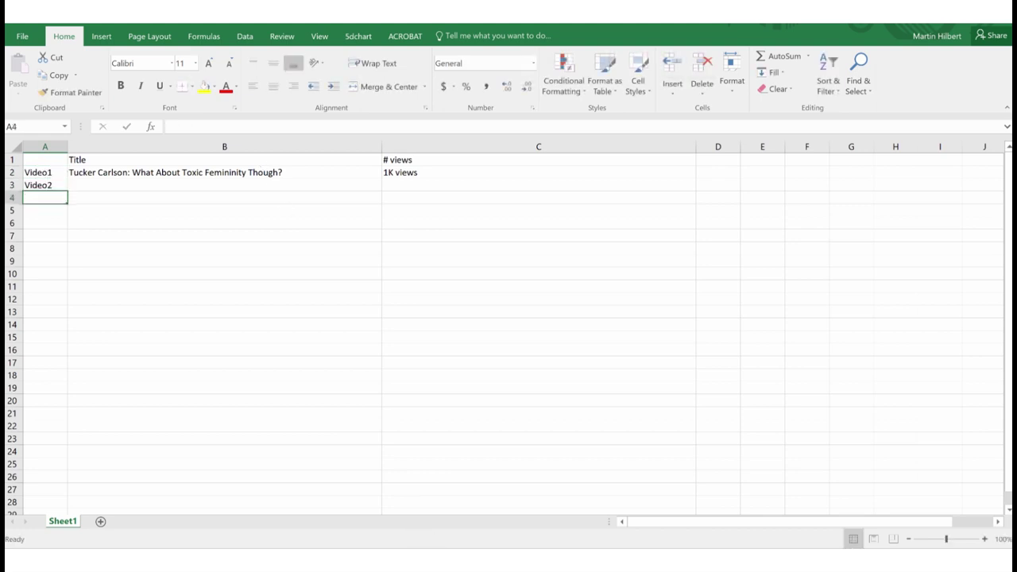
- Switch to the YouTube page in the browser and copy the second video's title and view count
key("alt+Tab")
left_click_drag(414, 343, 372, 313)
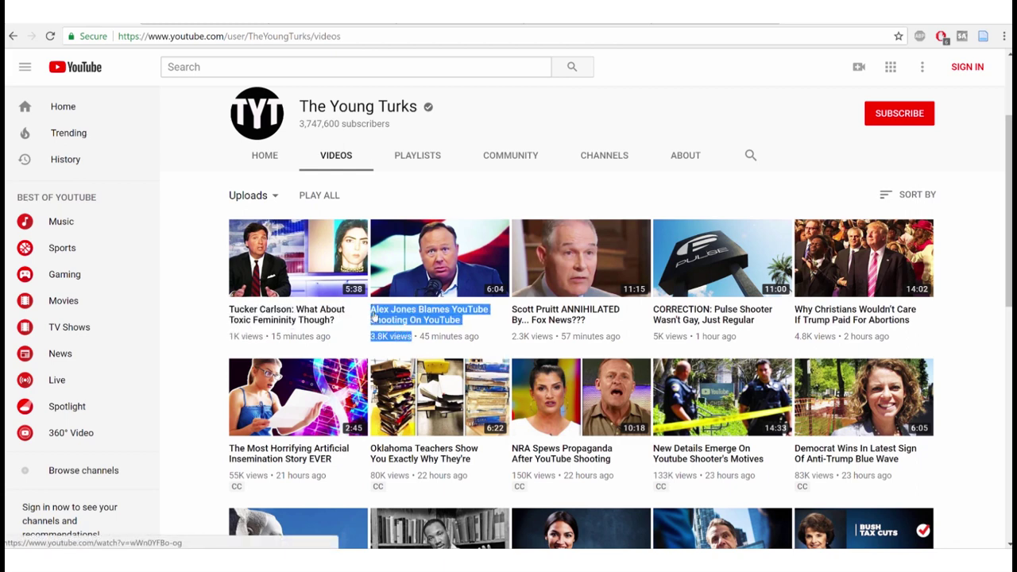
right_click(374, 315)
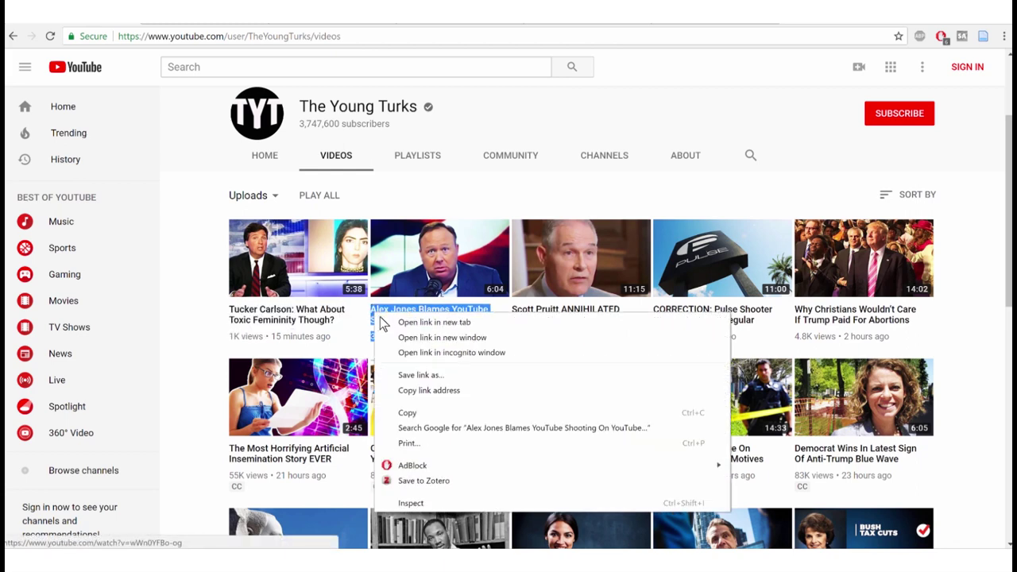
left_click(406, 415)
- Switch to Excel, paste the copied text at B3 matching the destination formatting, and move the view count to C3
key("alt+Tab")
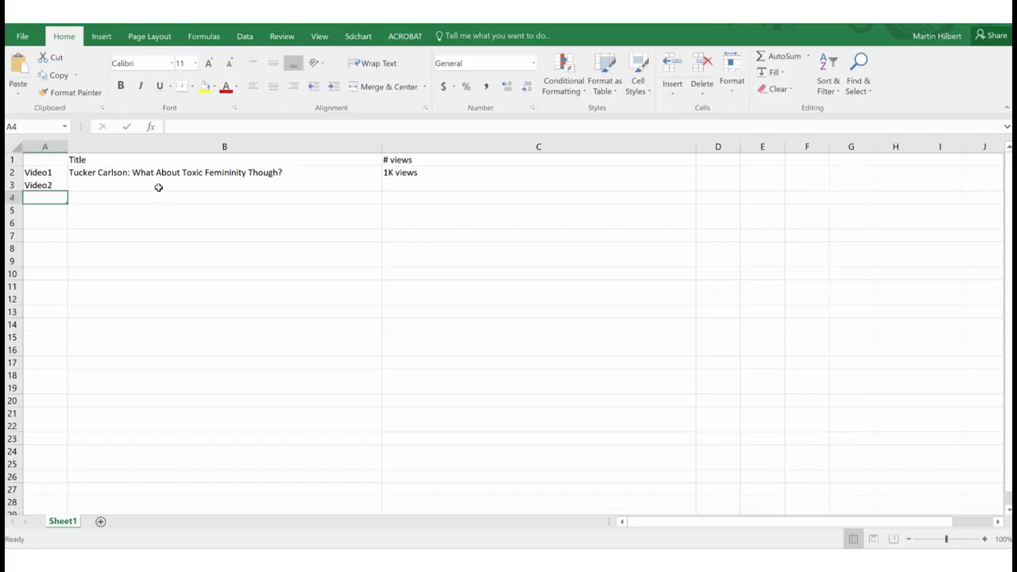
left_click(158, 187)
right_click(159, 187)
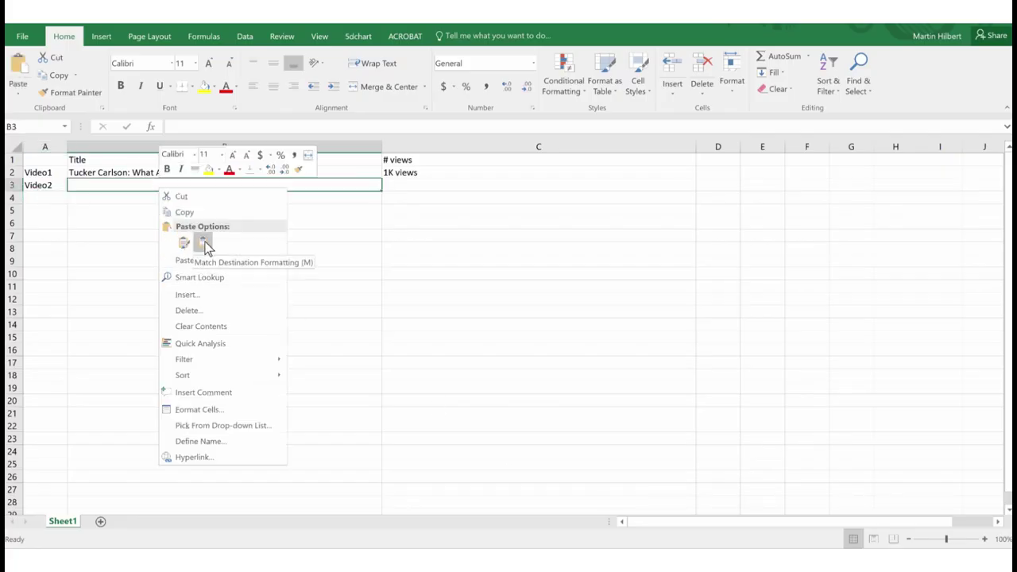
left_click(205, 244)
left_click(220, 195)
left_click_drag(219, 204, 418, 186)
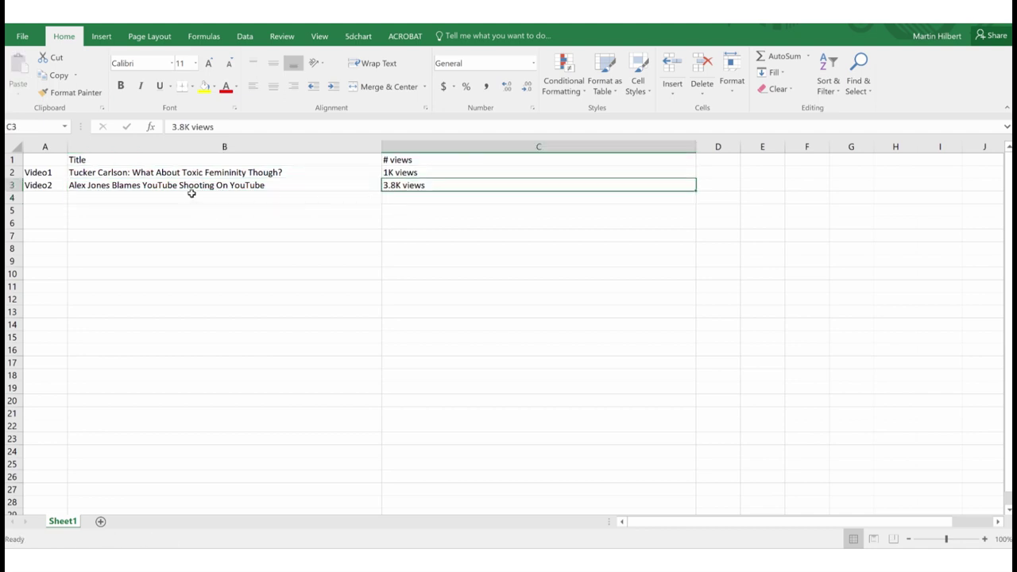
- Label the third data row "Video3" in A4
left_click(44, 197)
type("Video")
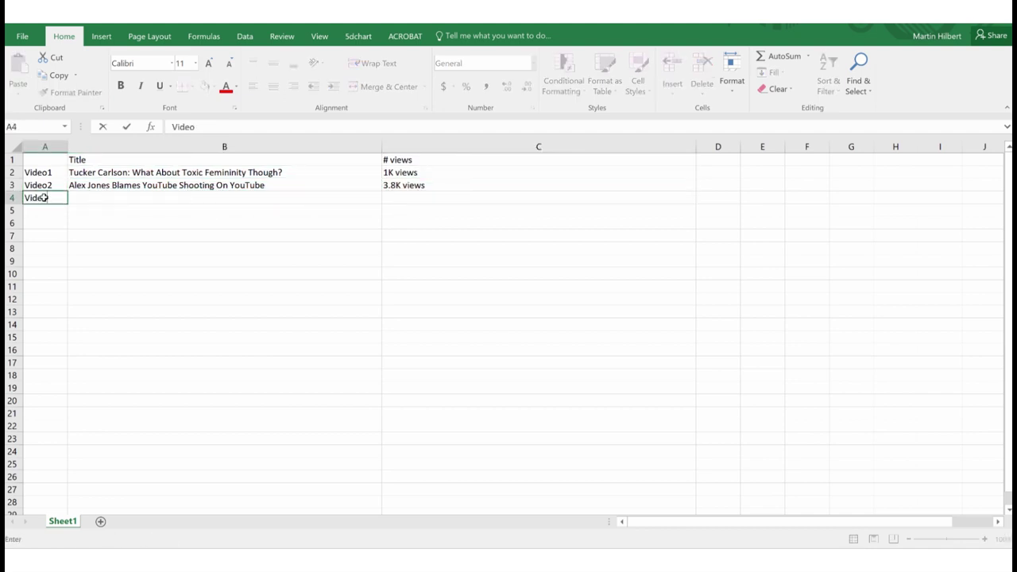
type("3")
key("Return")
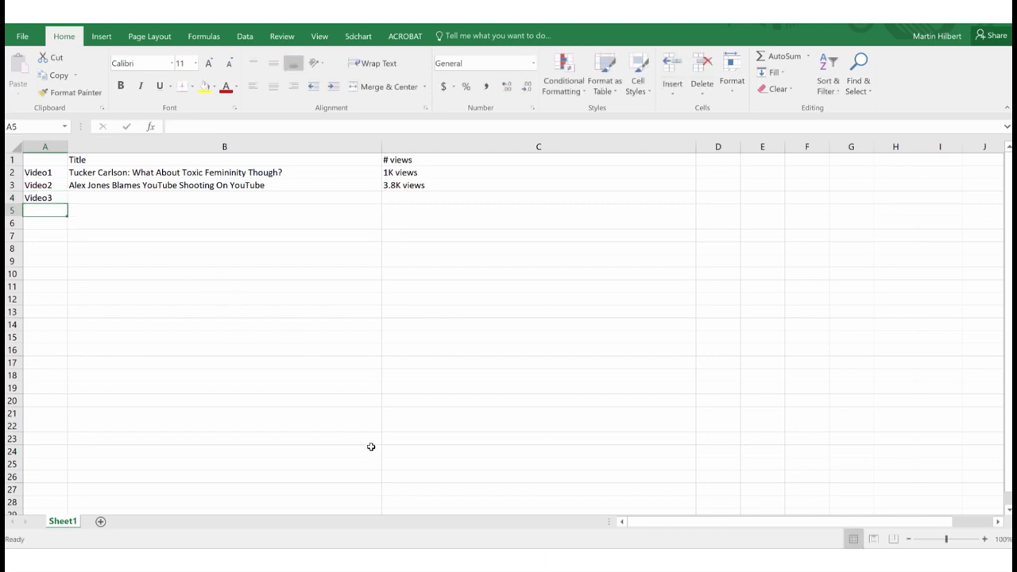
key("alt+Tab")
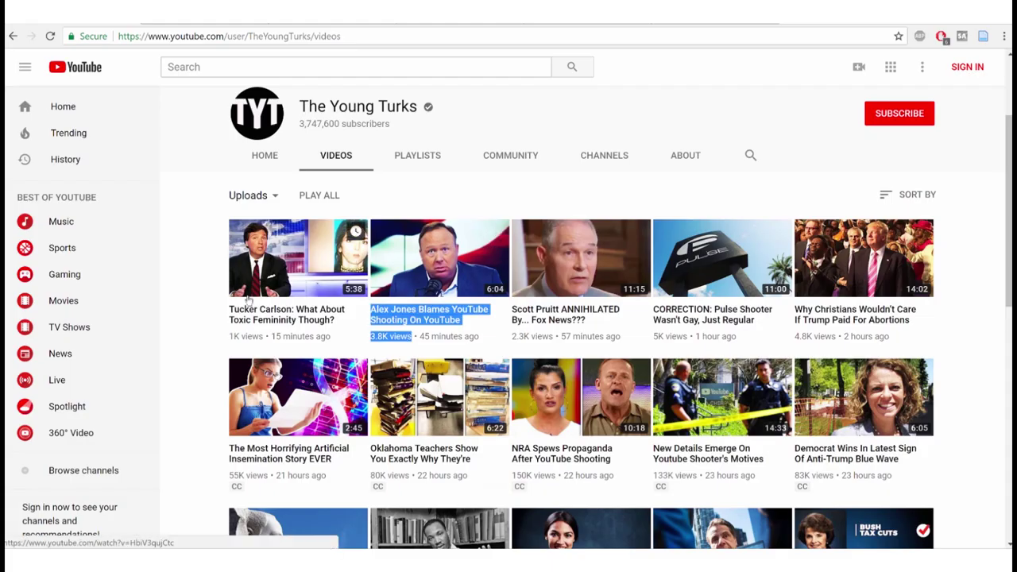
left_click(207, 315)
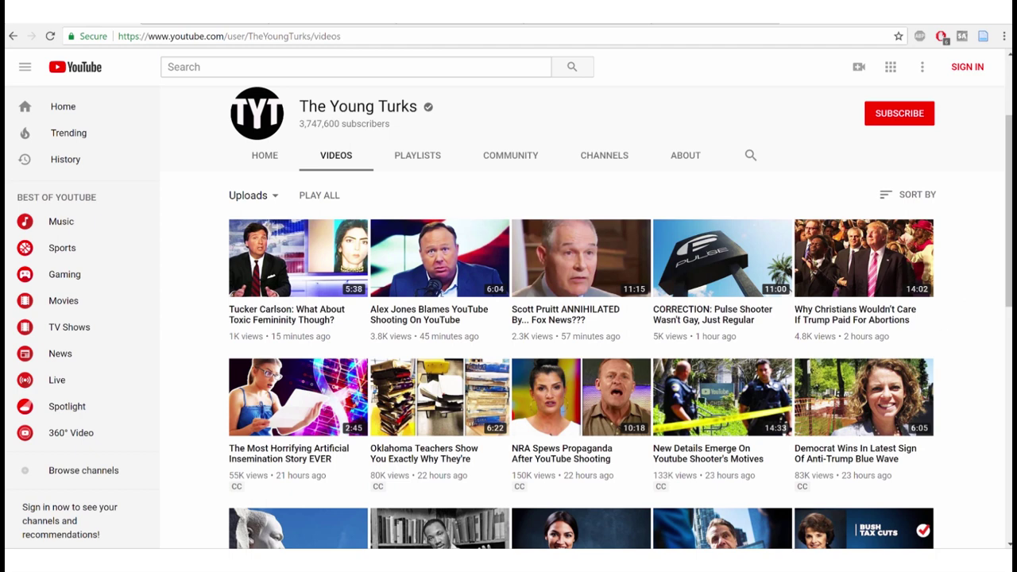
key("alt+Tab")
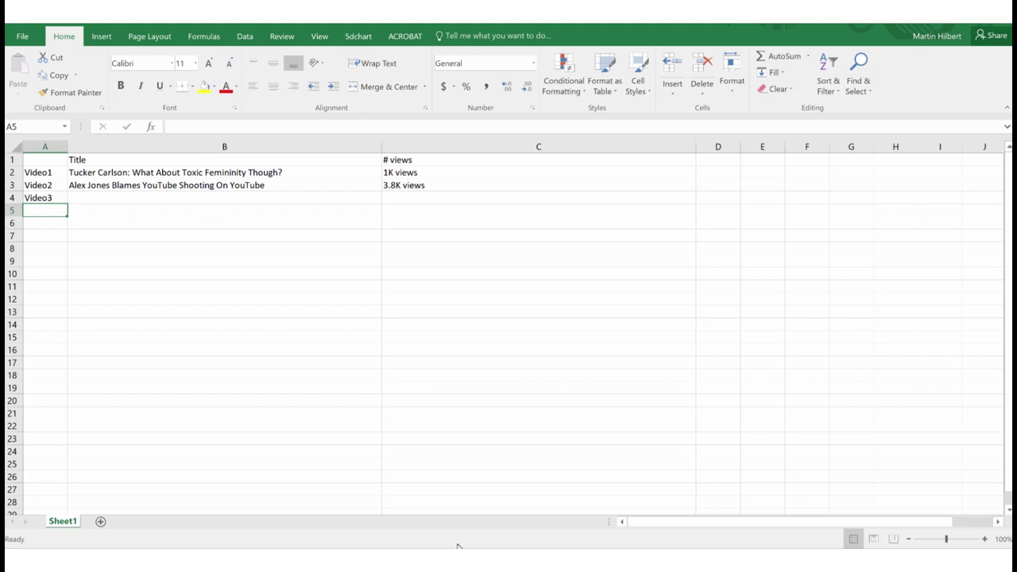
- Switch to the browser, search Google for "best web scraper", and look through the results for suitable scraping tools
key("alt+Tab")
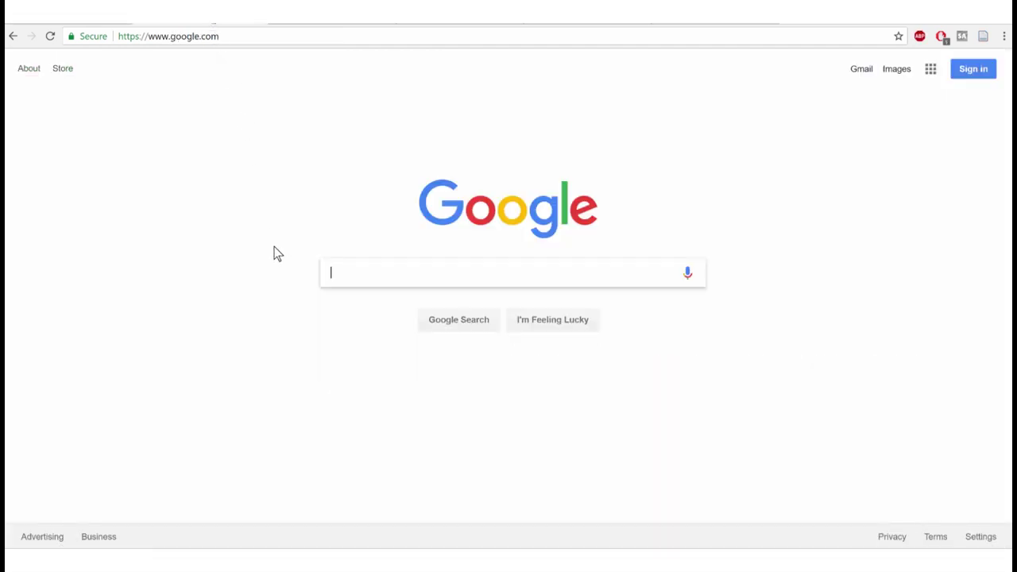
type("best web scraper")
key("Return")
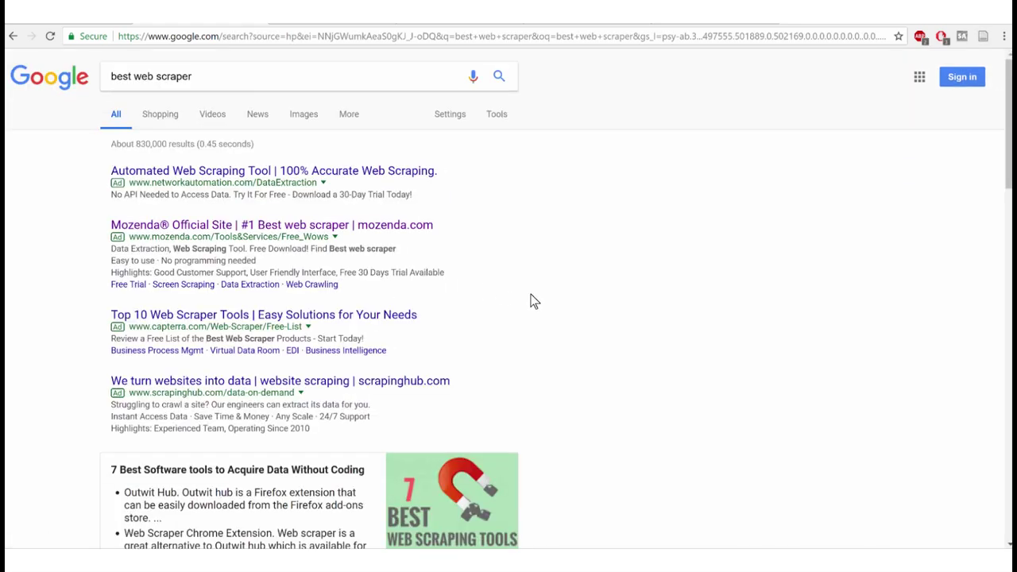
scroll(530, 299, "down", 2)
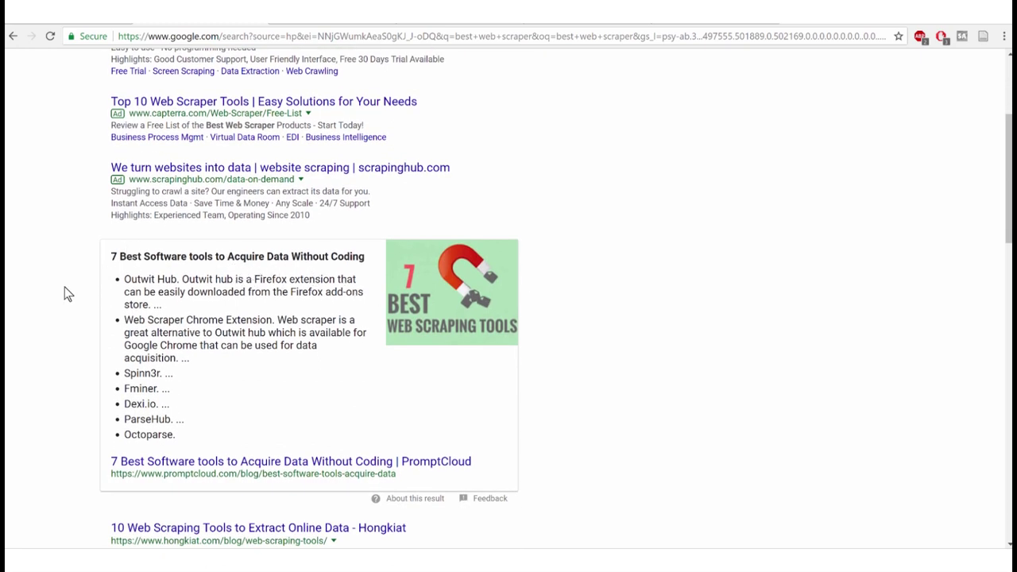
scroll(67, 294, "down", 2)
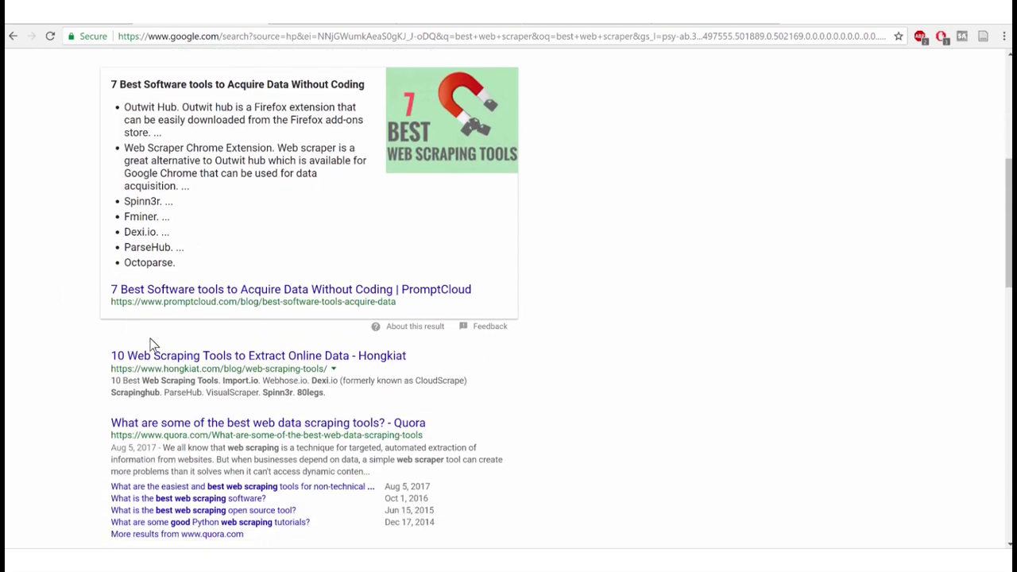
scroll(54, 381, "down", 3)
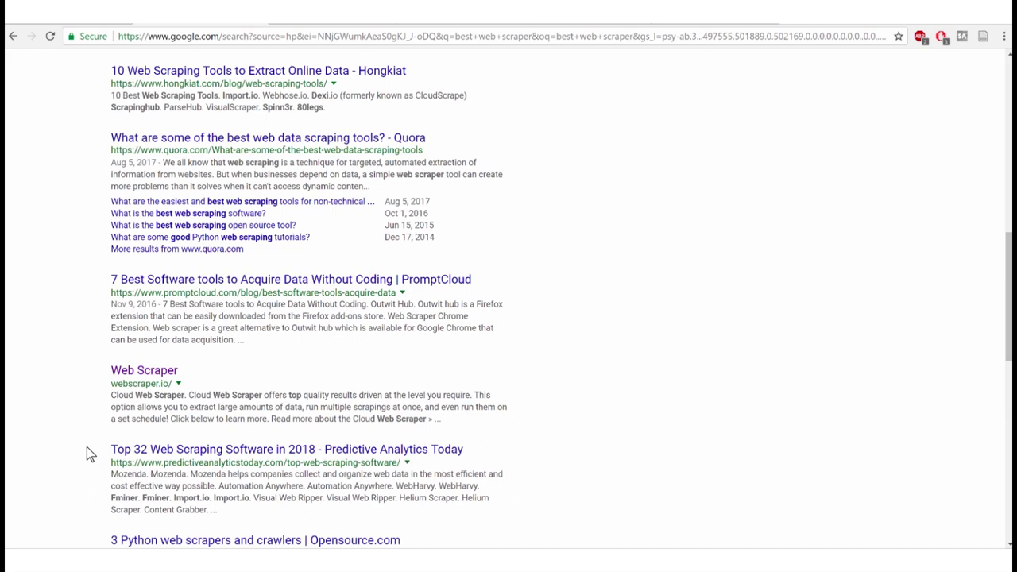
scroll(88, 452, "up", 1)
scroll(89, 453, "up", 4)
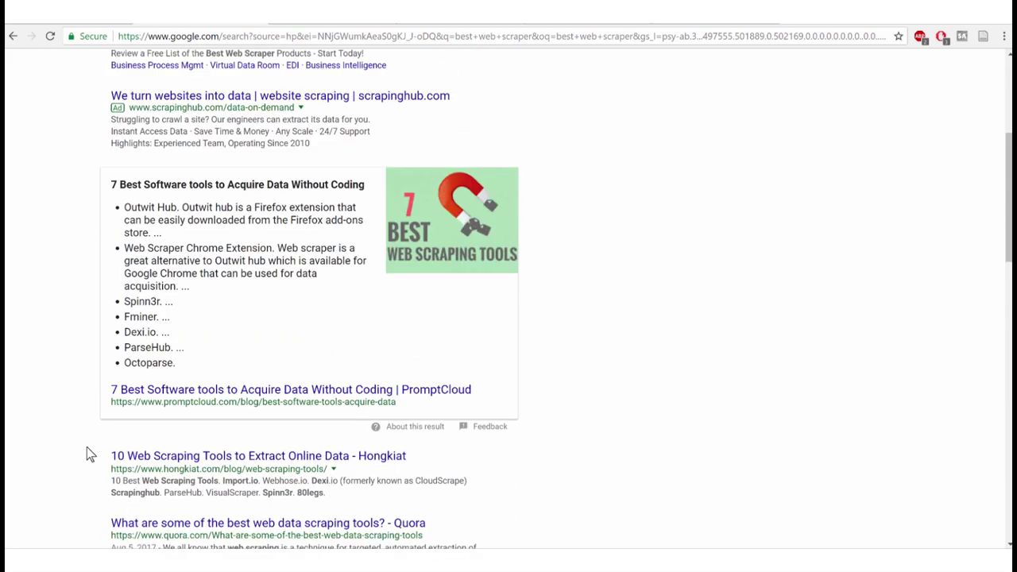
scroll(90, 453, "up", 1)
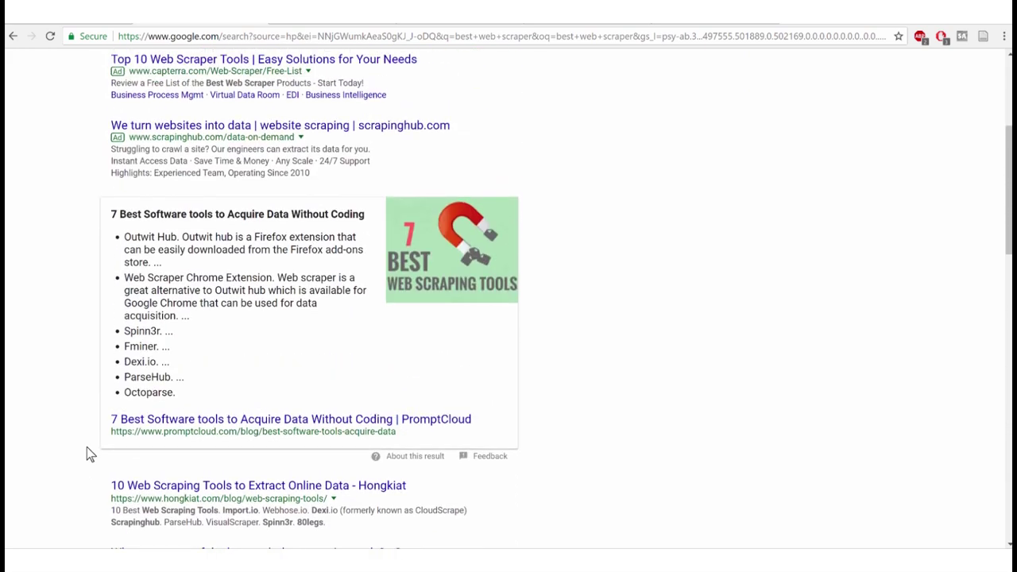
- View the open home pages of the scraping tools Mozenda, ParseHub and import.io
left_click(306, 27)
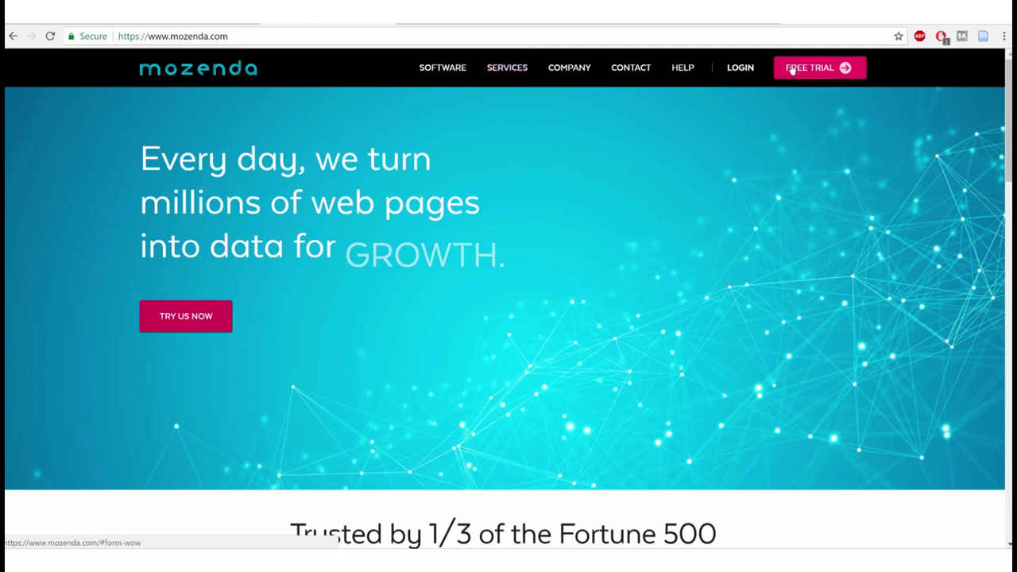
left_click(470, 27)
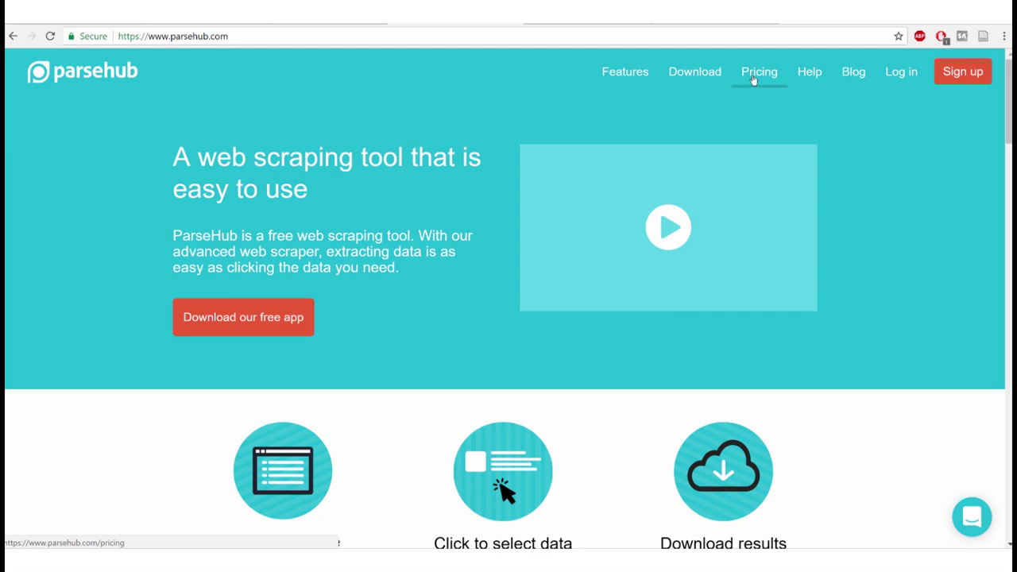
left_click(567, 24)
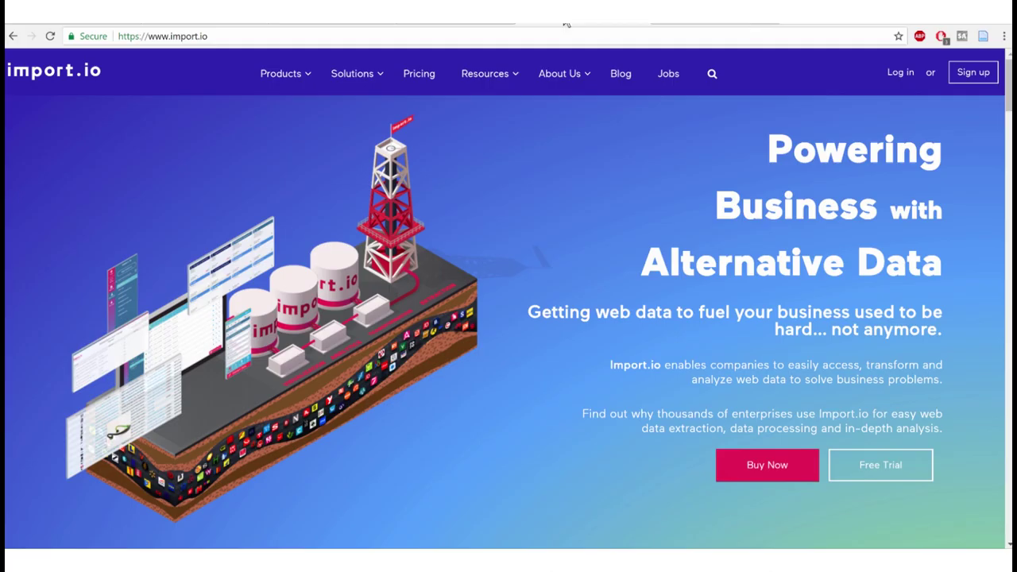
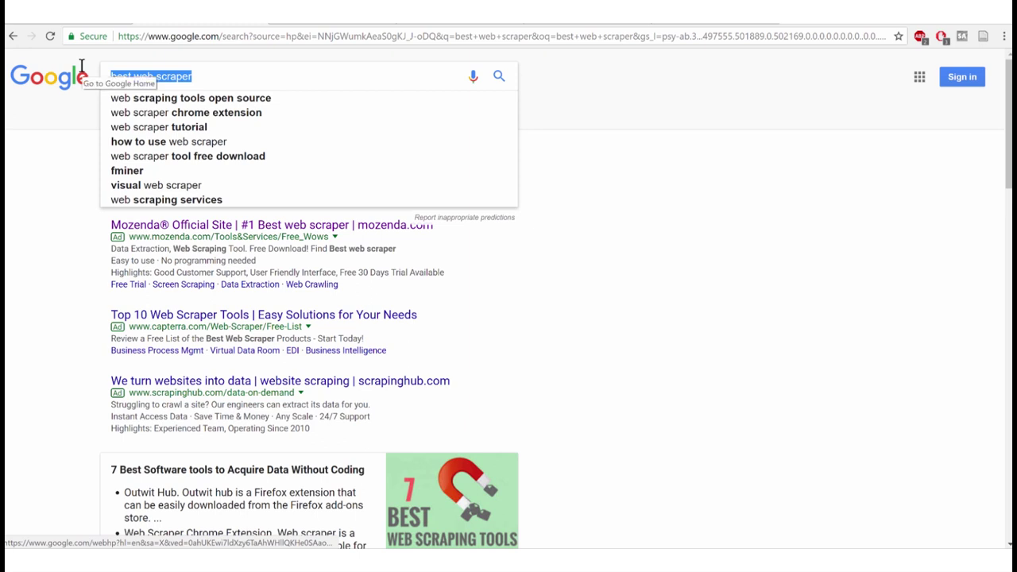
- Search Google for "google chrome download"
type("google chrome downlo")
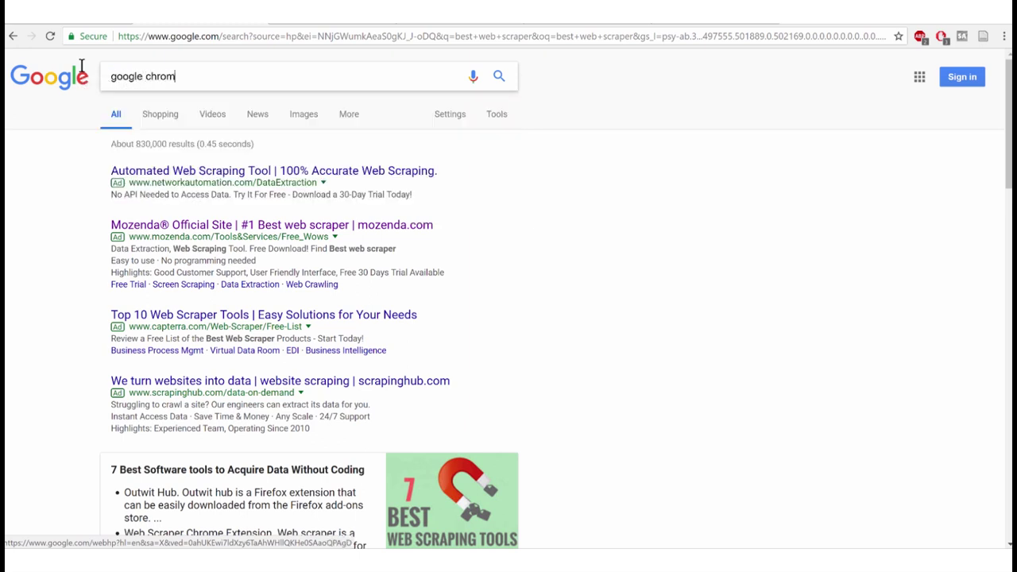
type("ad")
key("Return")
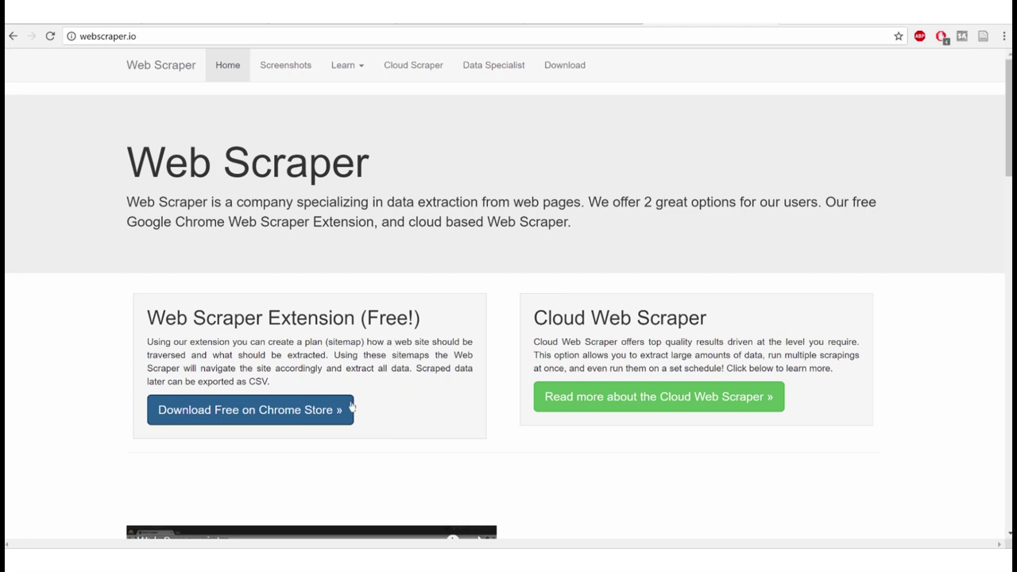
- Install the free Web Scraper extension in Chrome from its Chrome Web Store page
left_click(261, 413)
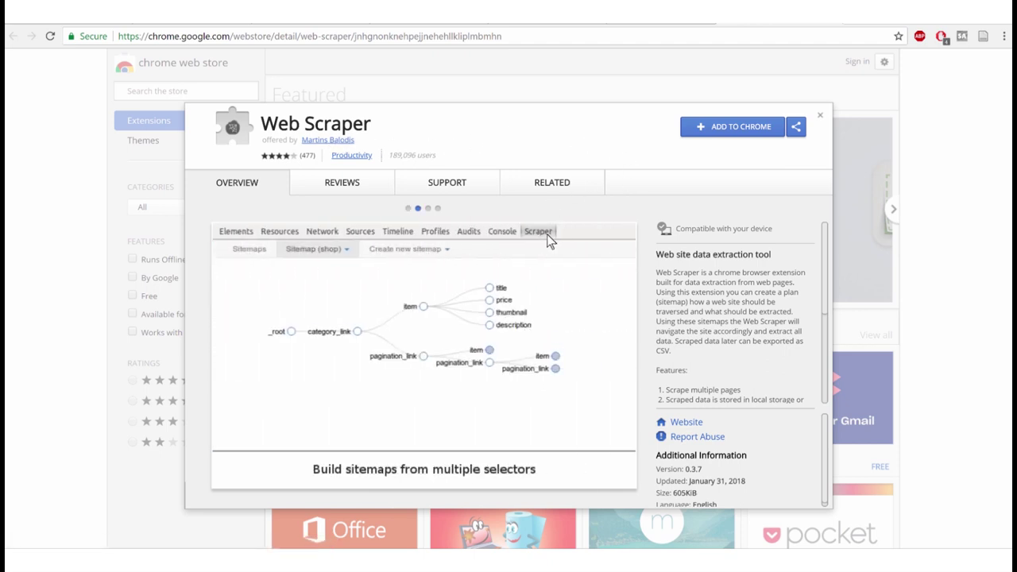
left_click(714, 130)
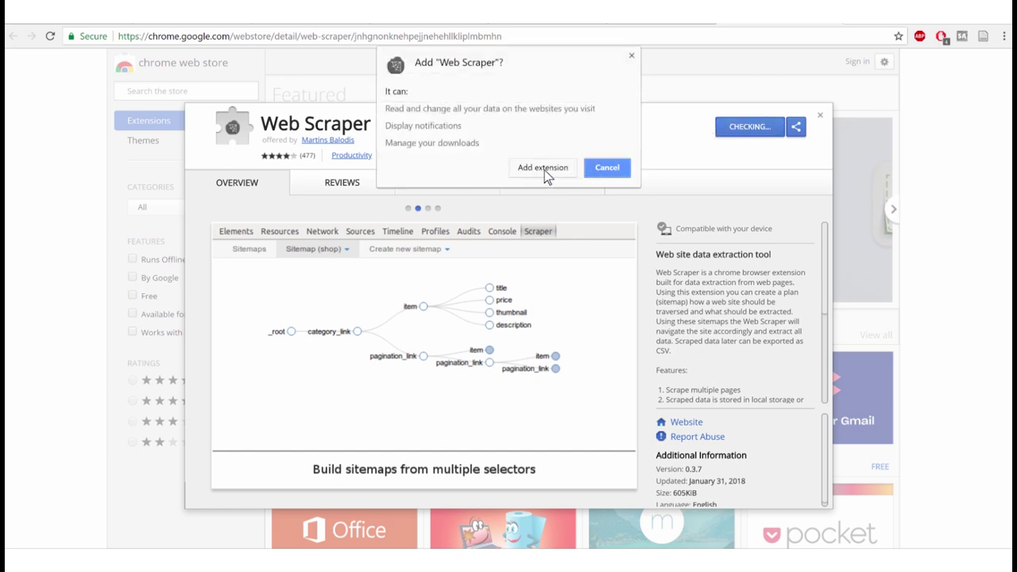
left_click(537, 173)
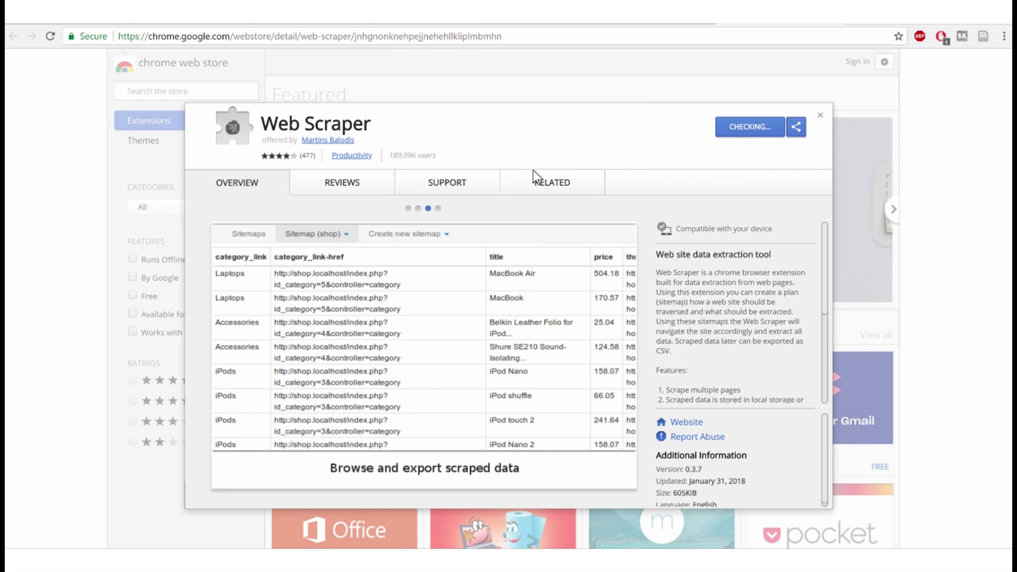
left_click(536, 176)
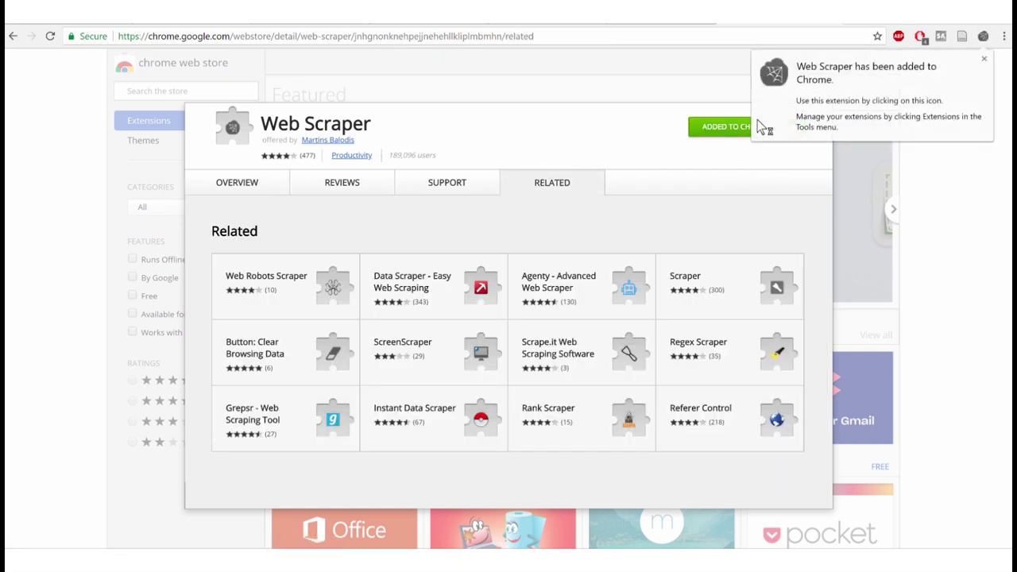
left_click(983, 38)
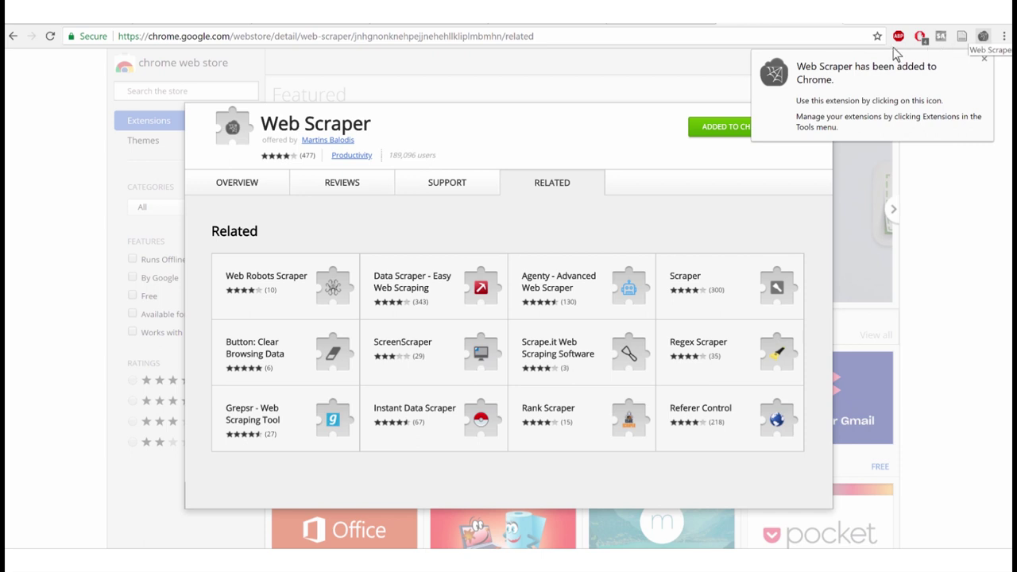
- Return to The Young Turks' YouTube videos page and view the AdBlock extension's options as an example of an installed extension
left_click(831, 26)
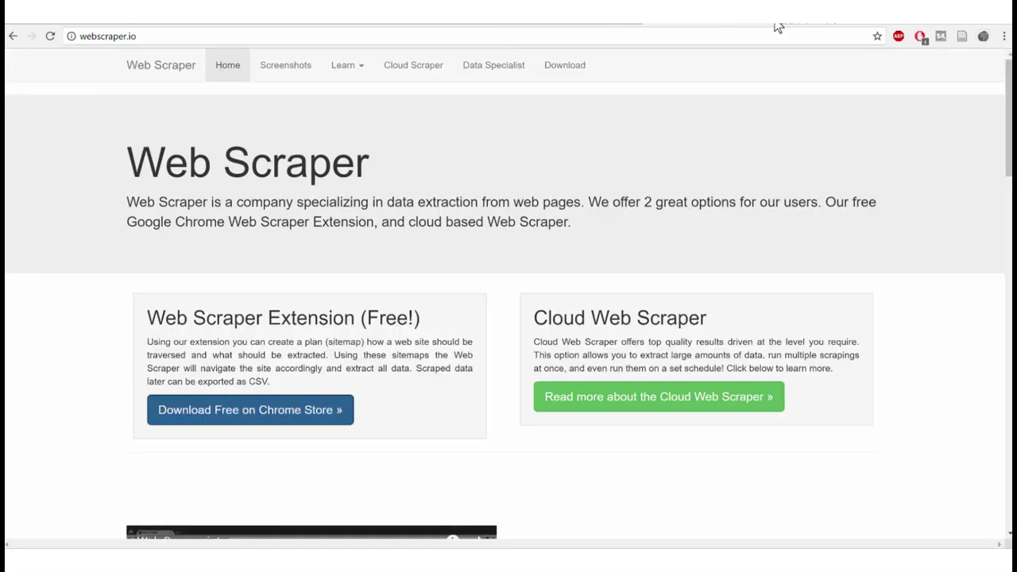
left_click(107, 24)
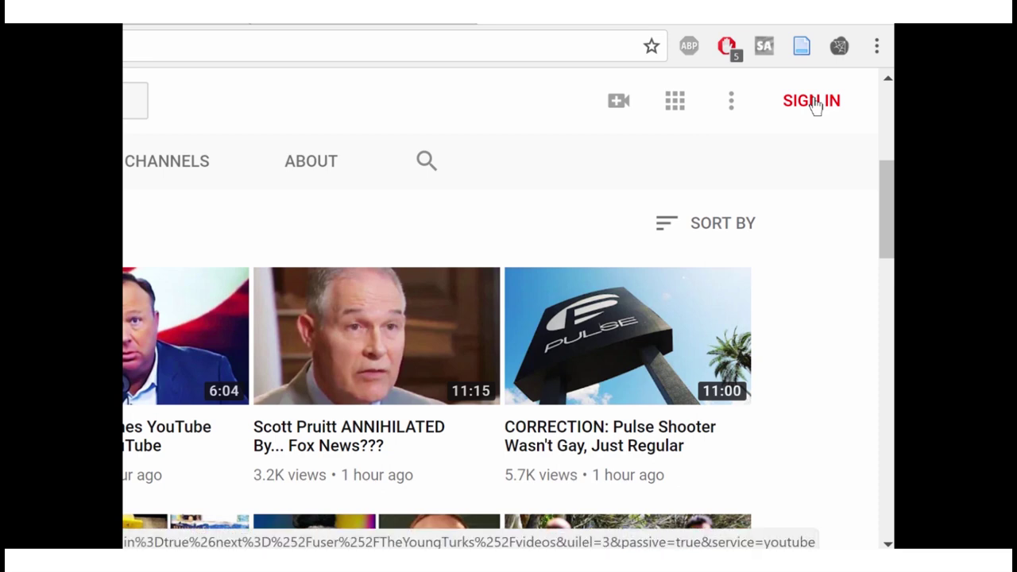
left_click(728, 49)
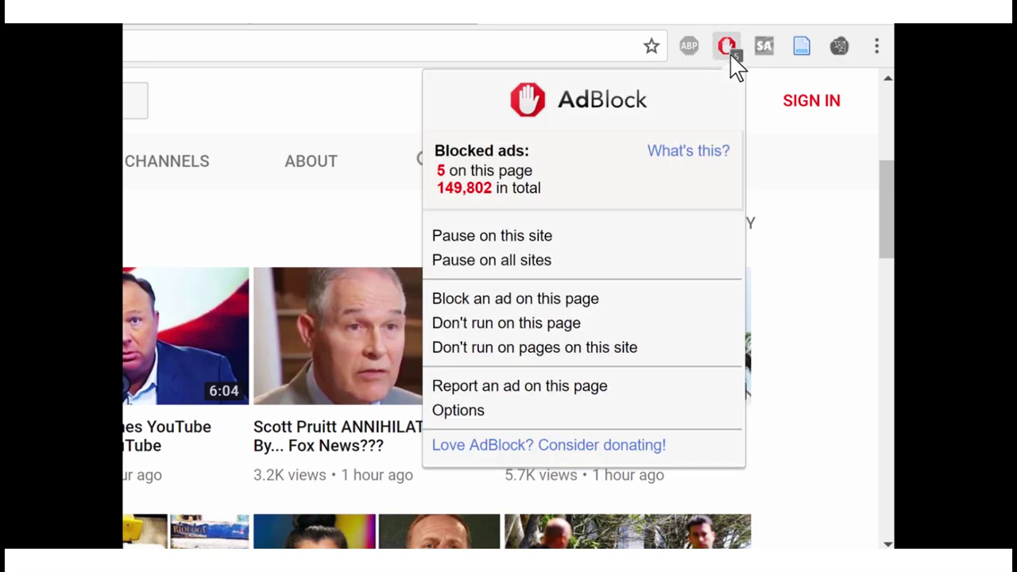
left_click(776, 180)
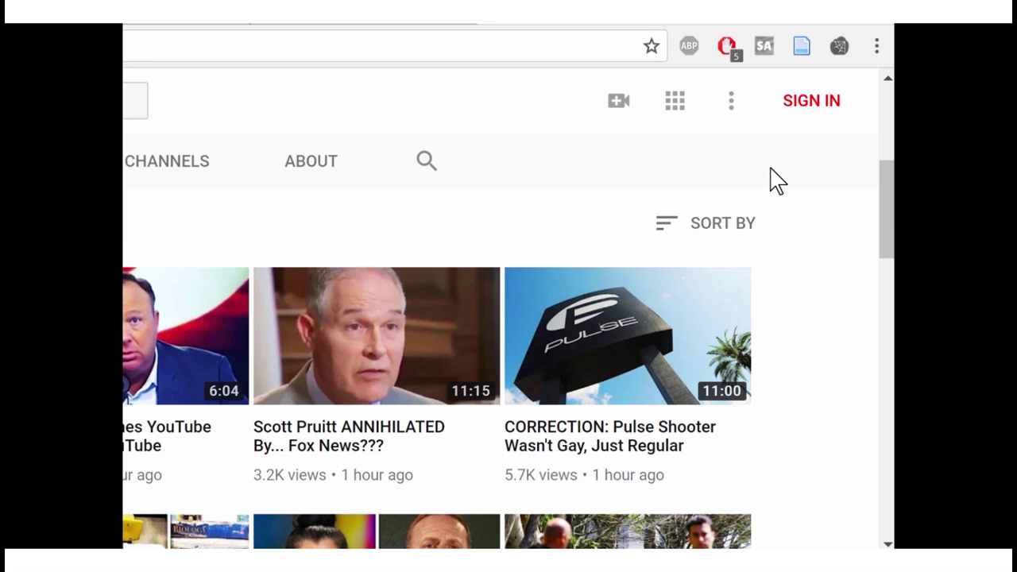
left_click(726, 49)
left_click(776, 169)
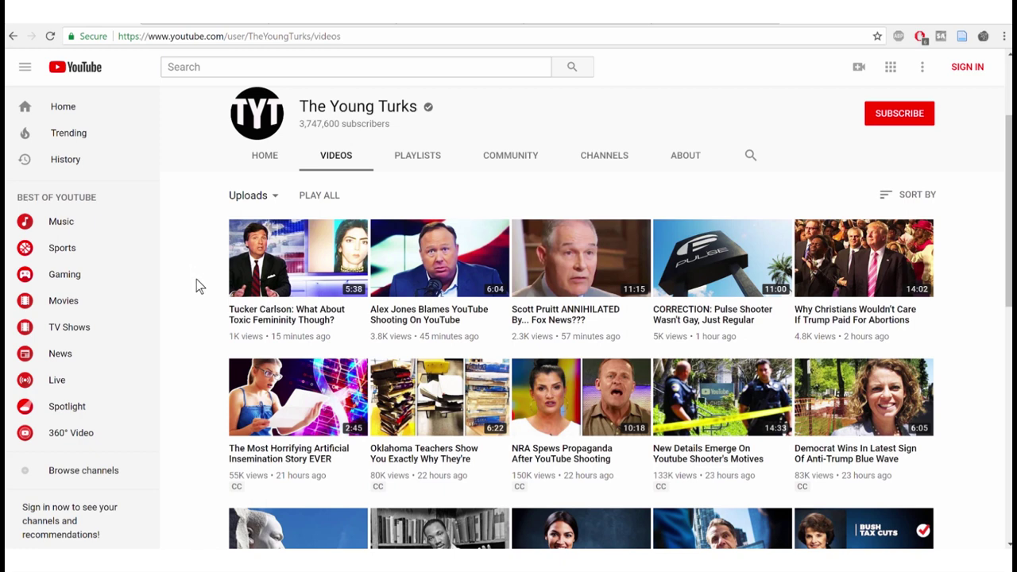
- Open The Young Turks channel's home page and examine how its video sections and listings are laid out
left_click(262, 161)
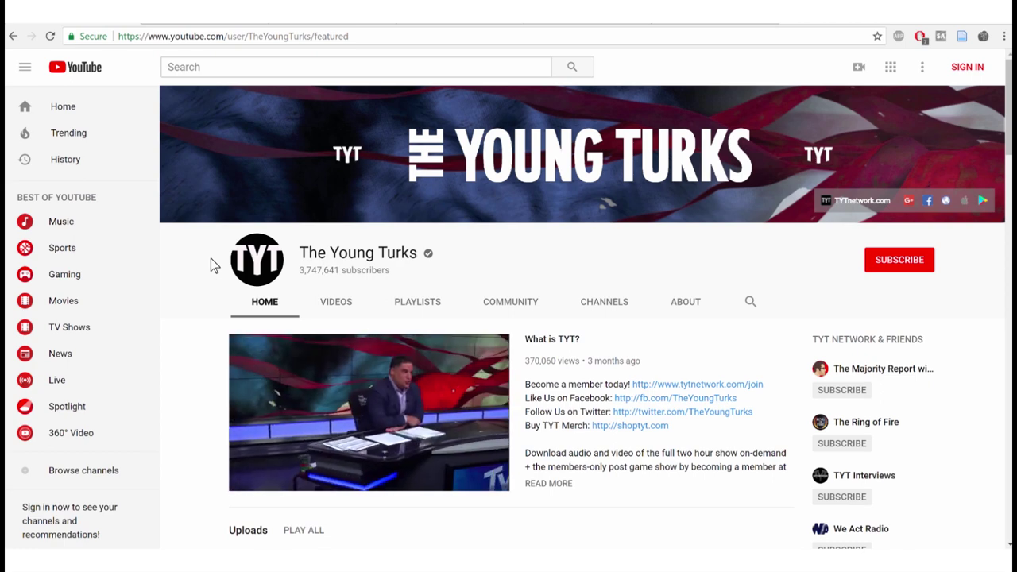
scroll(211, 254, "down", 2)
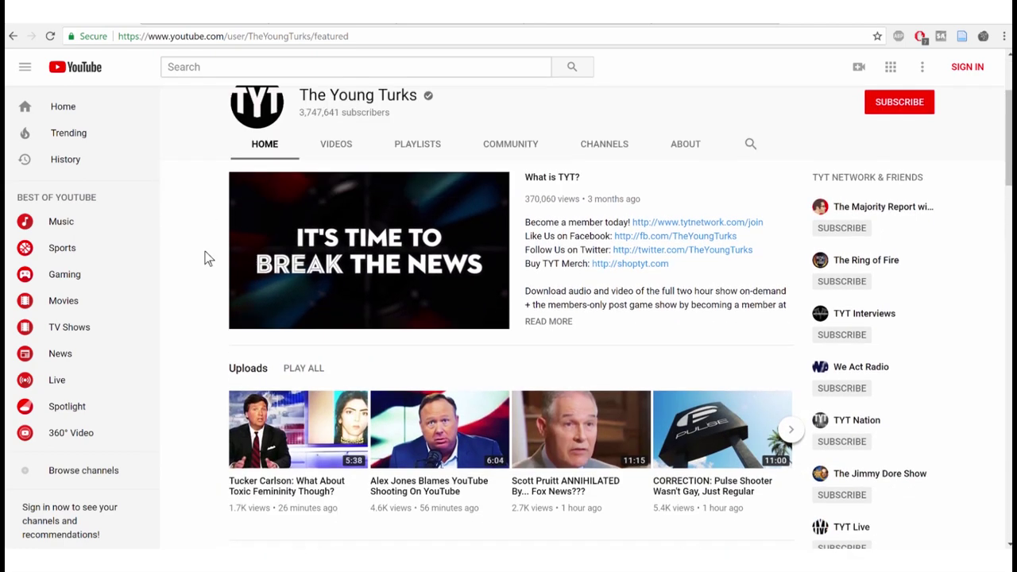
scroll(205, 255, "down", 3)
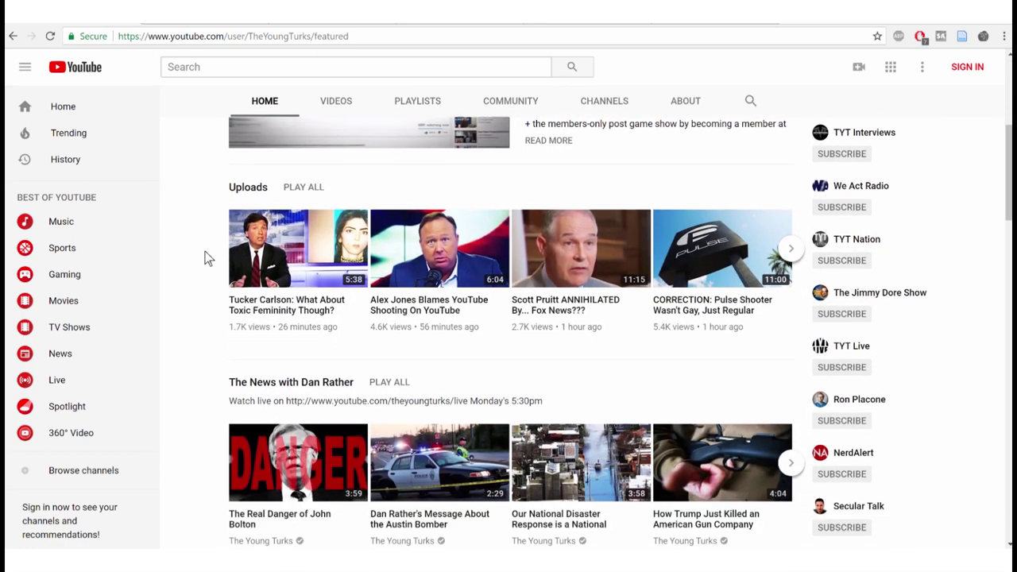
scroll(205, 258, "down", 2)
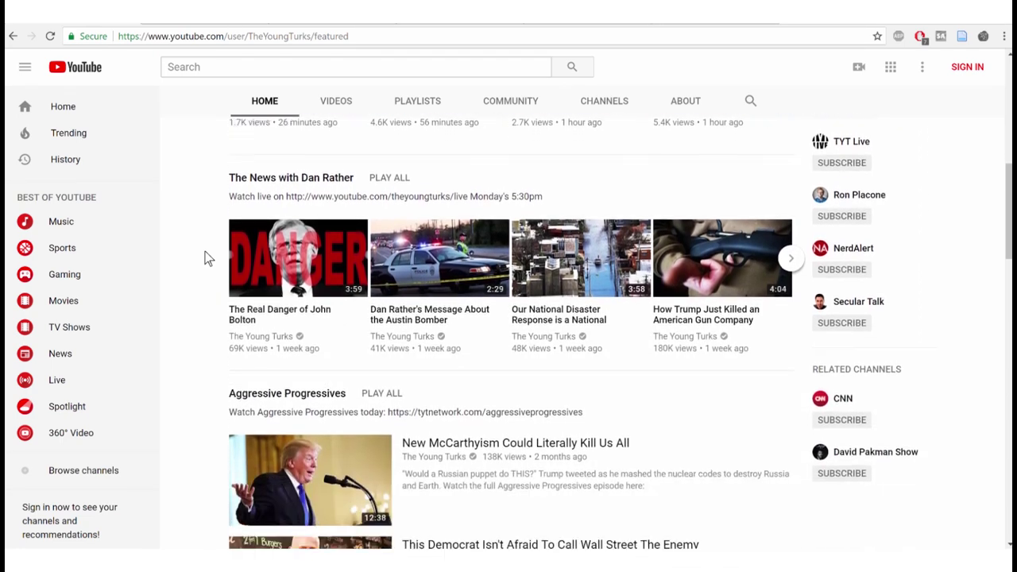
scroll(205, 258, "up", 2)
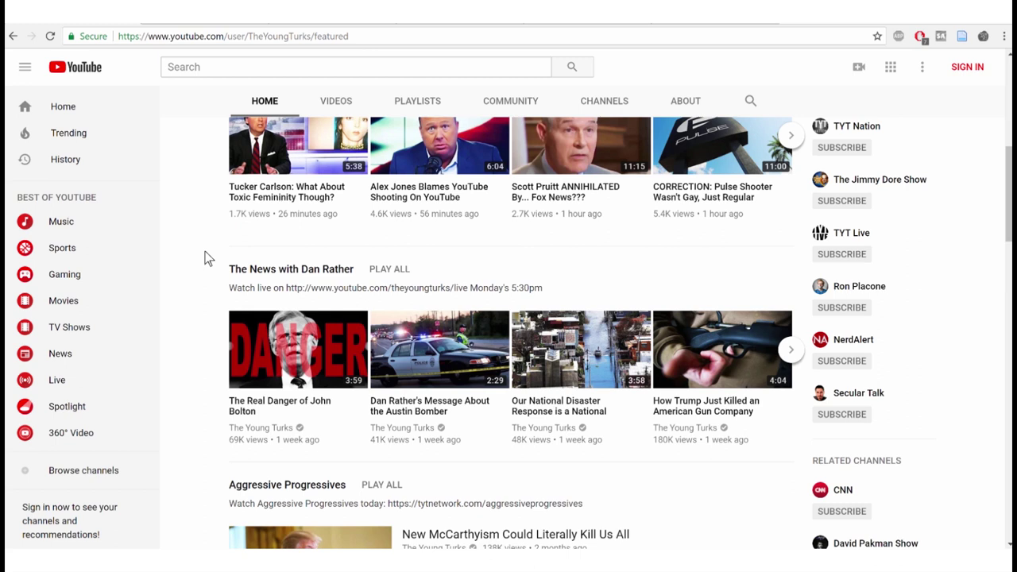
scroll(205, 258, "down", 2)
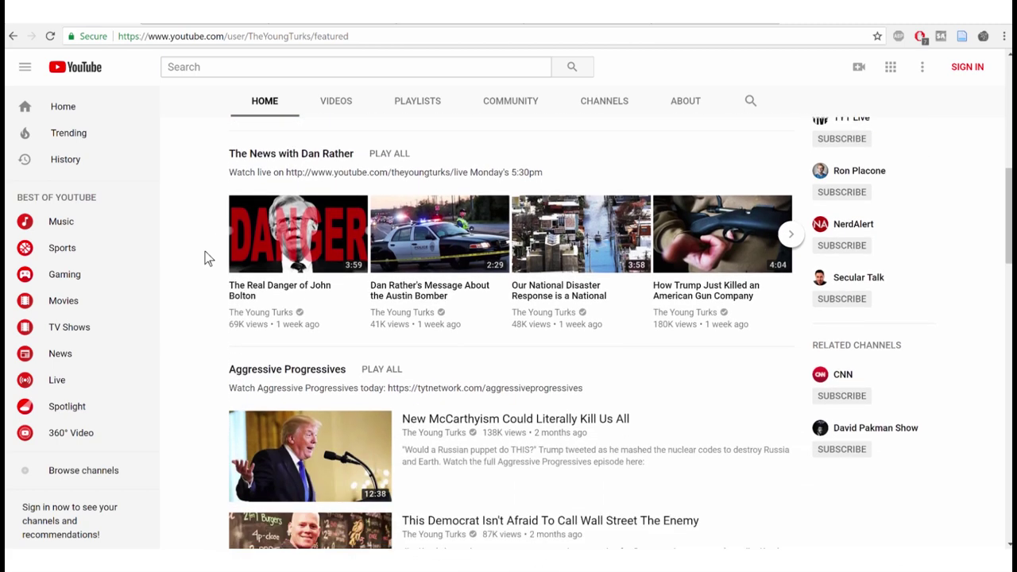
scroll(205, 258, "down", 2)
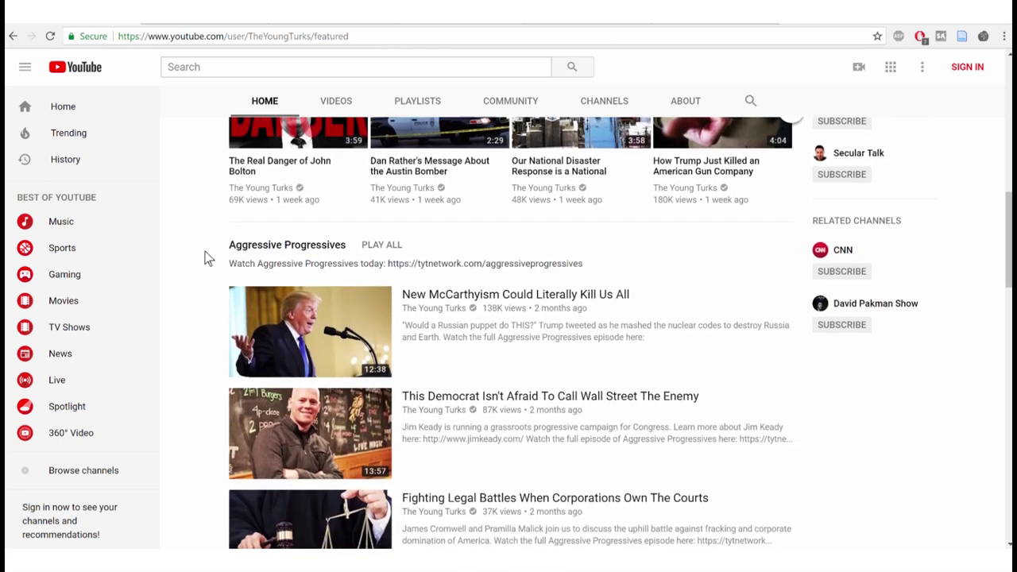
scroll(205, 258, "down", 1)
scroll(205, 258, "up", 5)
scroll(205, 258, "up", 4)
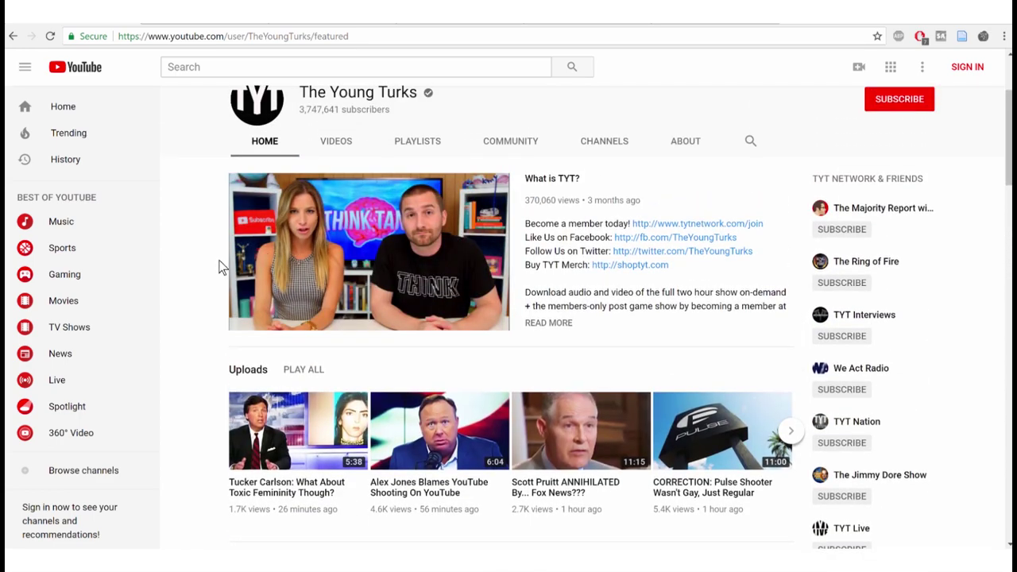
scroll(202, 312, "down", 2)
scroll(202, 315, "down", 5)
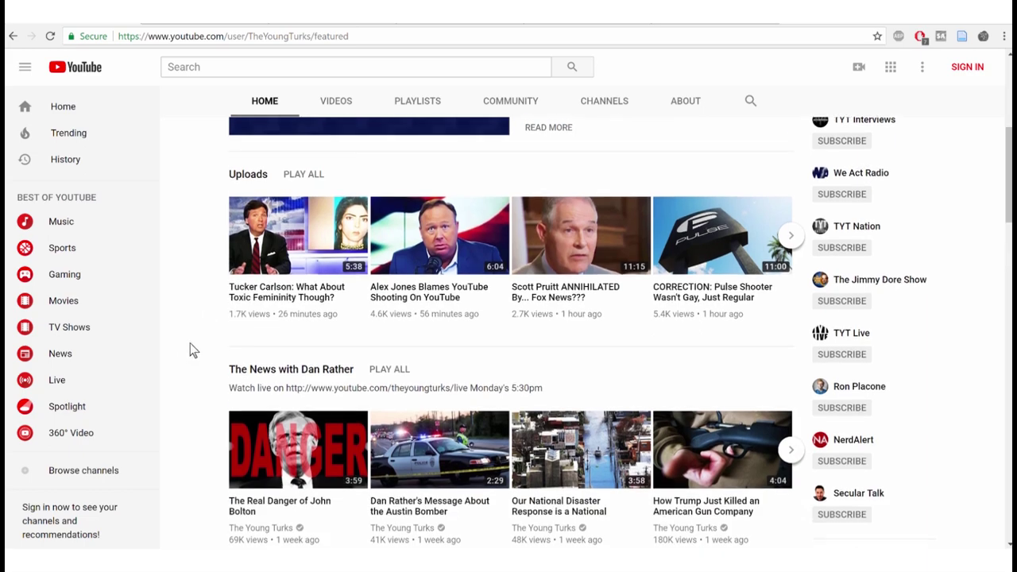
scroll(180, 342, "down", 4)
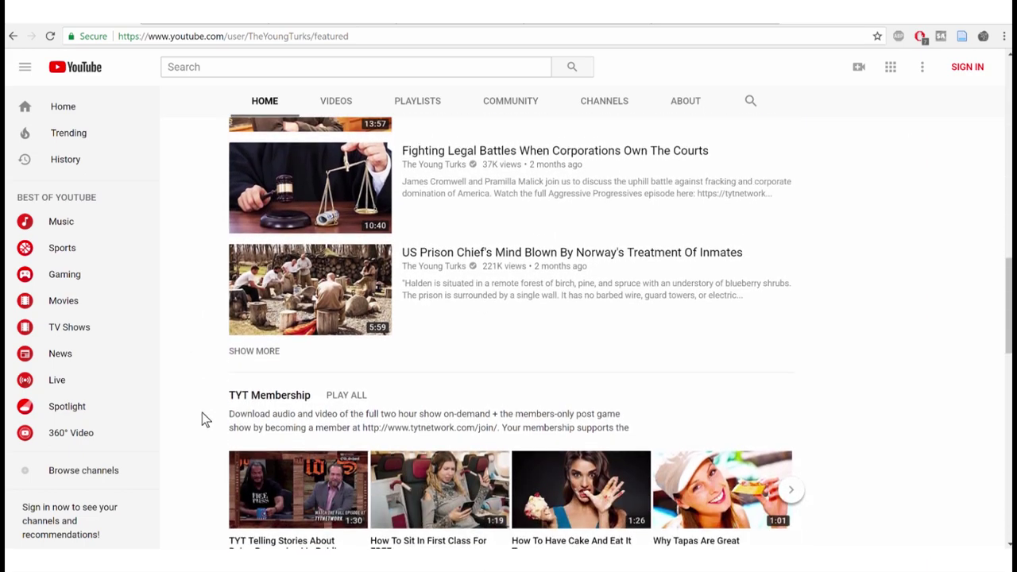
scroll(201, 418, "down", 2)
scroll(201, 419, "up", 4)
key("Home")
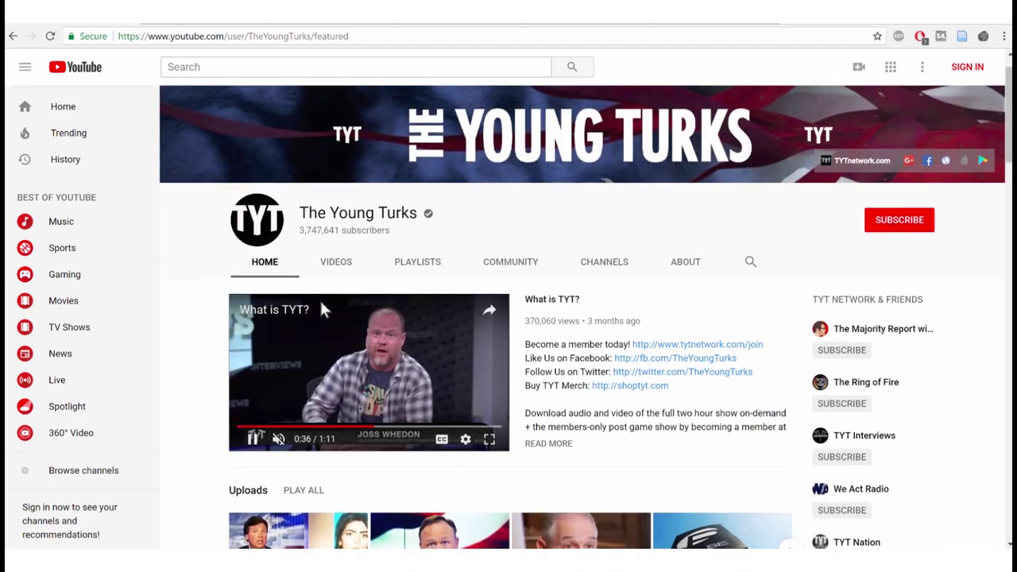
- Compare the channel's Videos page with its home page, and examine how the uploaded videos' titles and view counts are arranged
left_click(336, 262)
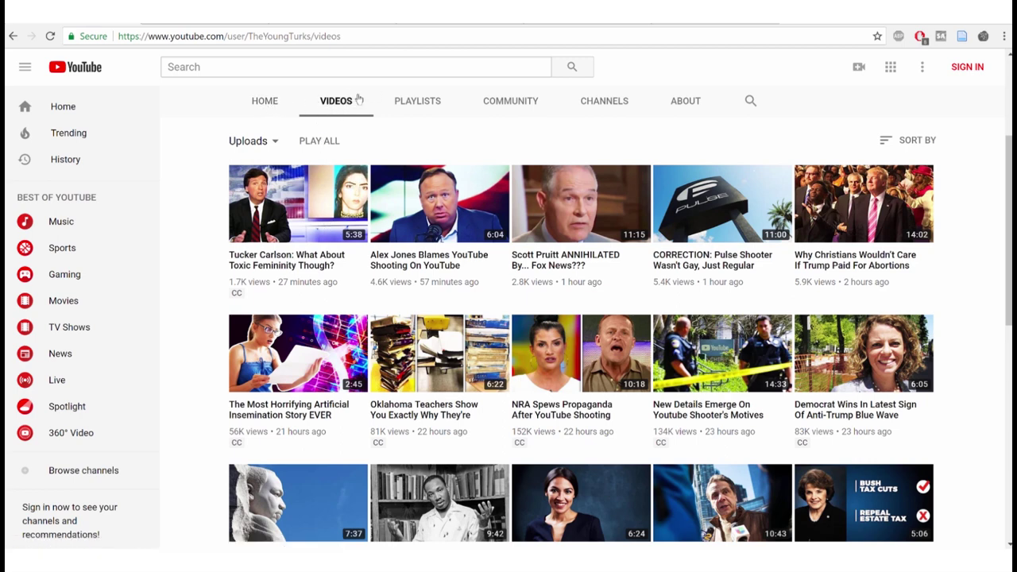
left_click(267, 101)
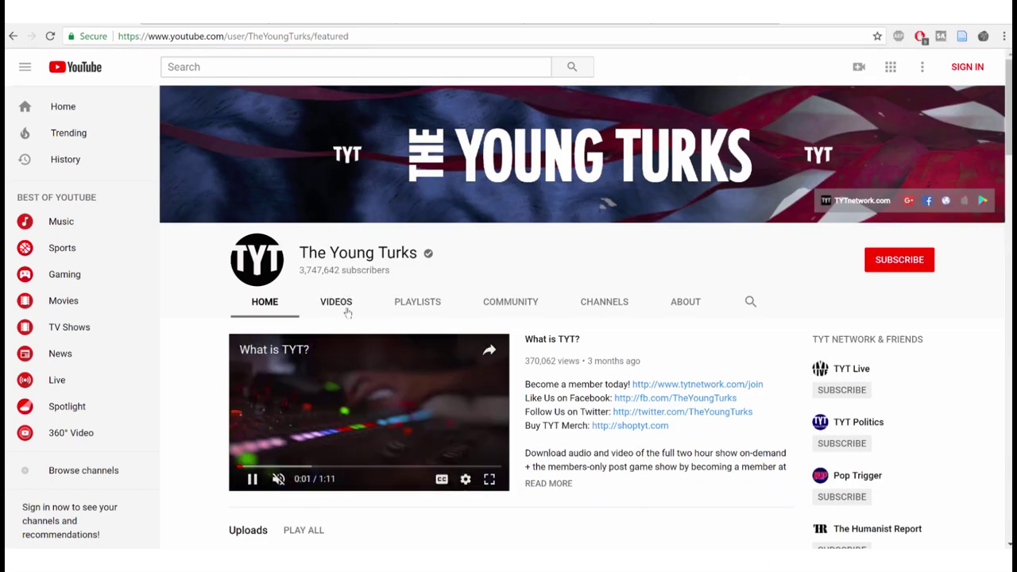
left_click(336, 310)
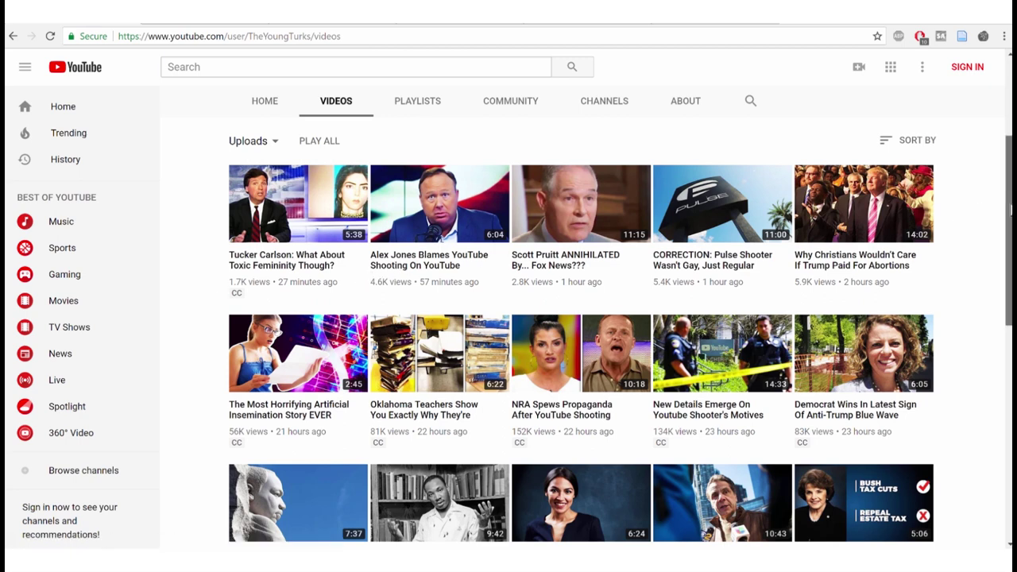
left_click_drag(1009, 212, 1010, 172)
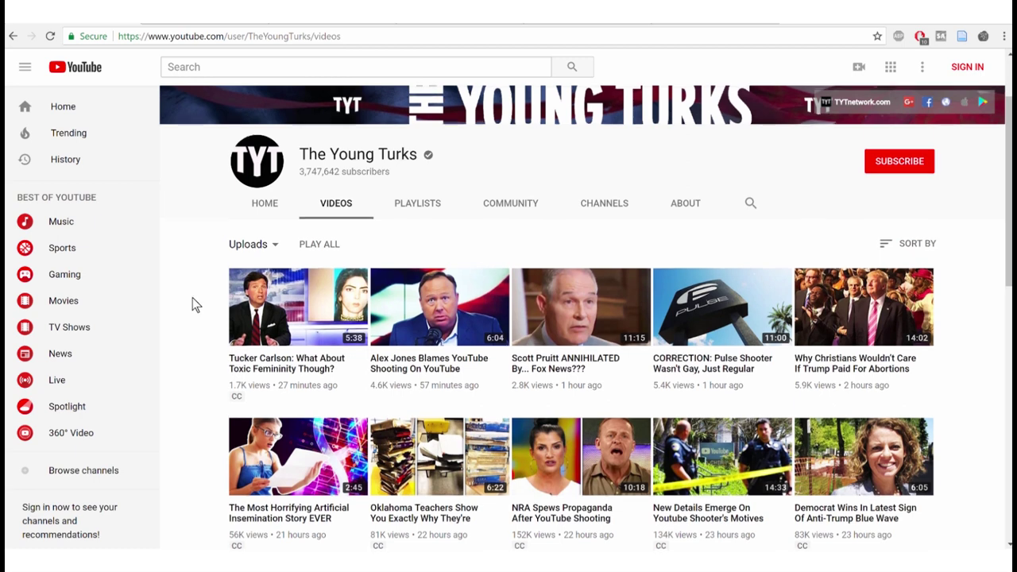
scroll(196, 305, "up", 2)
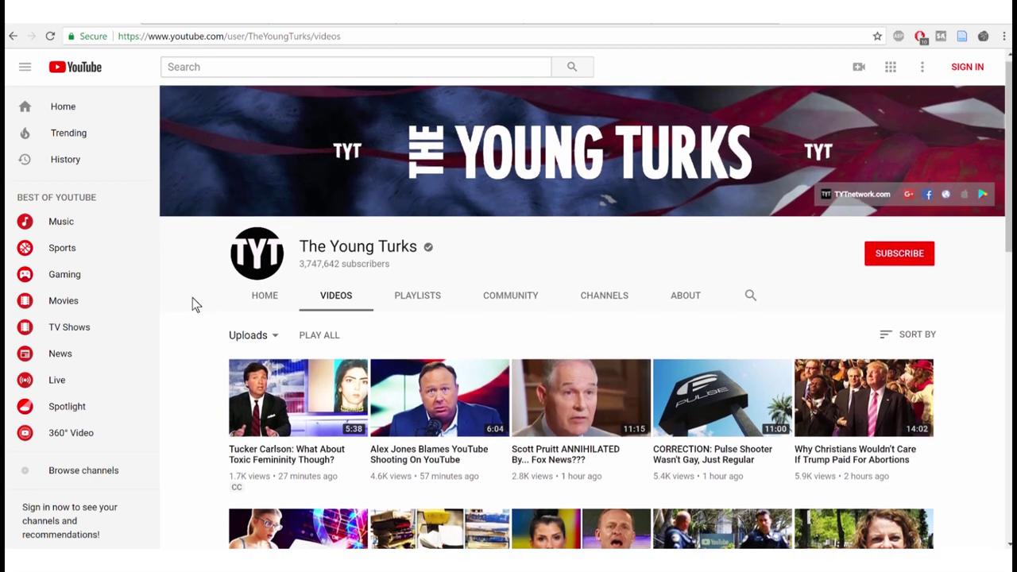
scroll(196, 305, "down", 1)
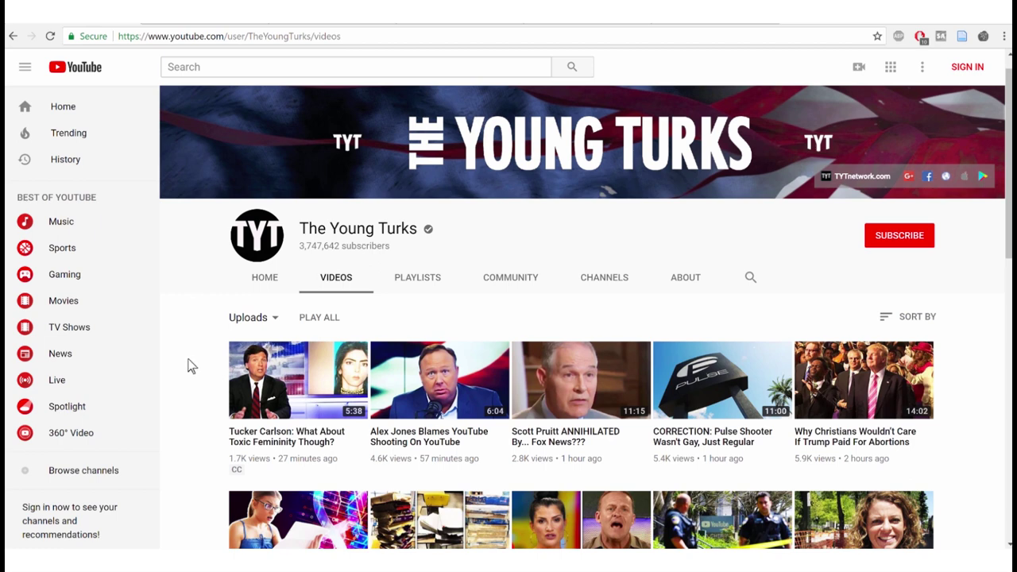
scroll(191, 365, "down", 1)
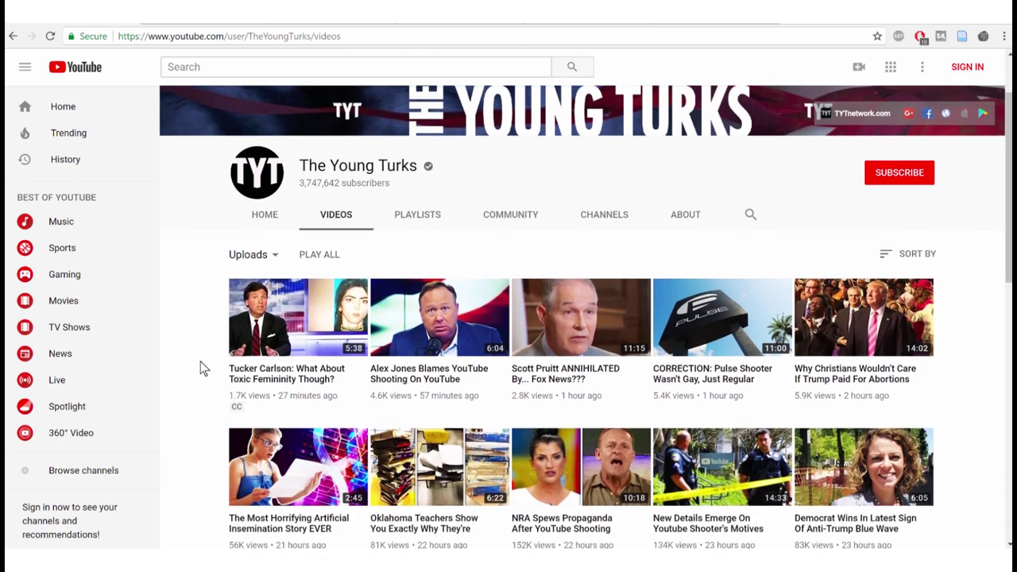
scroll(207, 369, "up", 1)
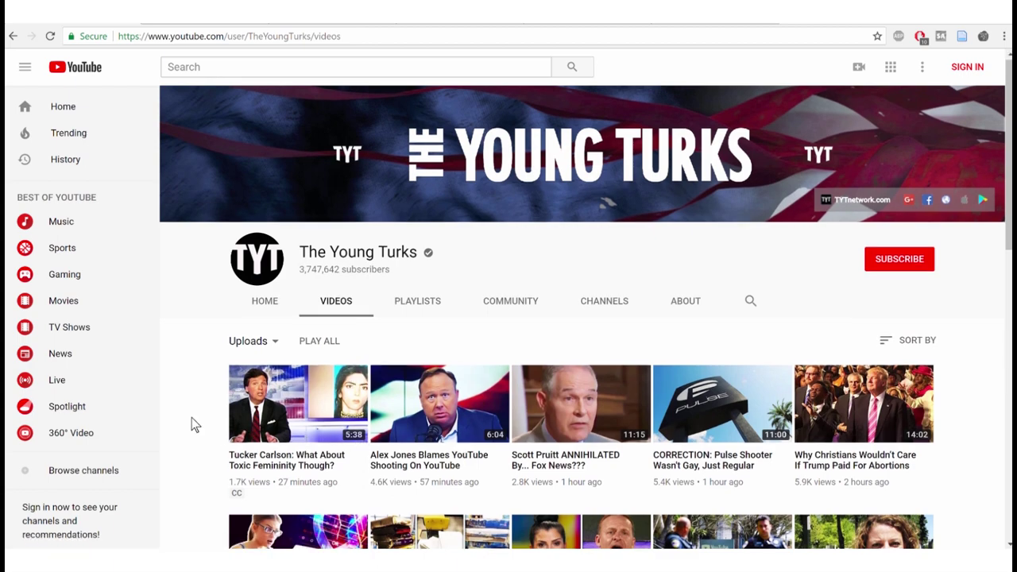
scroll(190, 425, "down", 2)
scroll(191, 425, "up", 1)
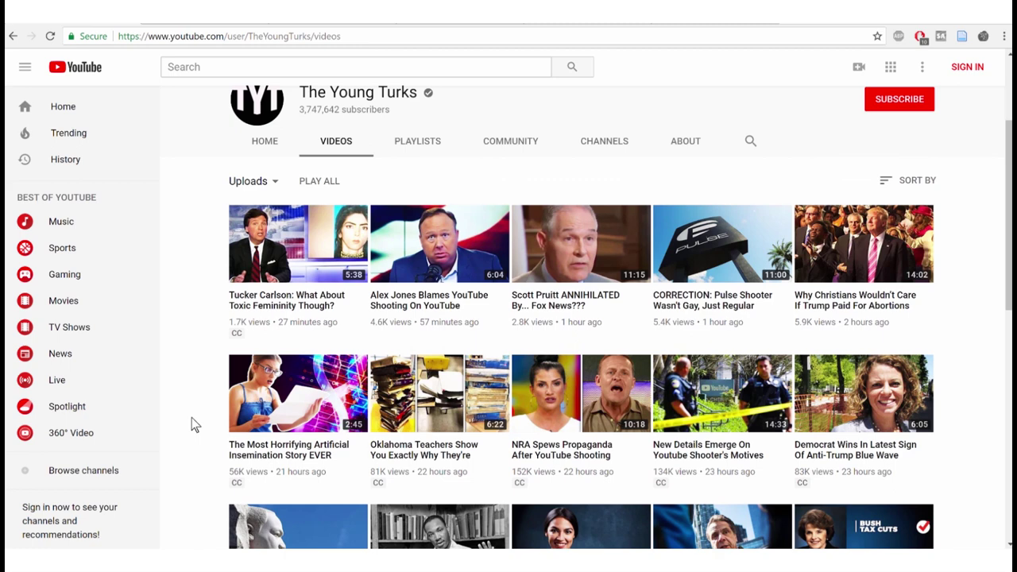
- Open the video "Tucker Carlson: What About Toxic Femininity Though?" and examine the structure of its watch page
left_click(262, 307)
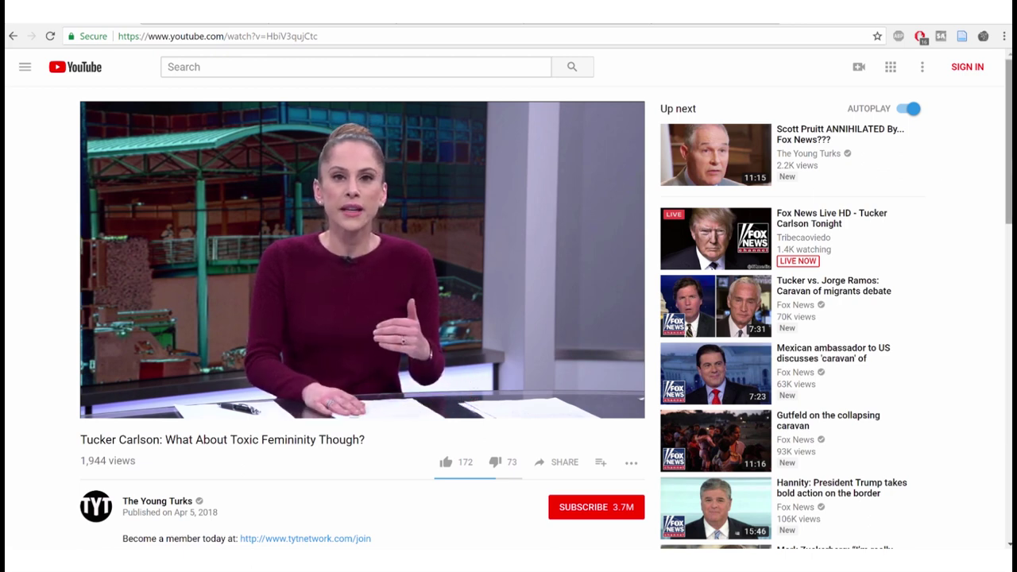
mouse_move(1010, 165)
left_mouse_down()
mouse_move(1011, 228)
mouse_move(1010, 173)
left_mouse_up()
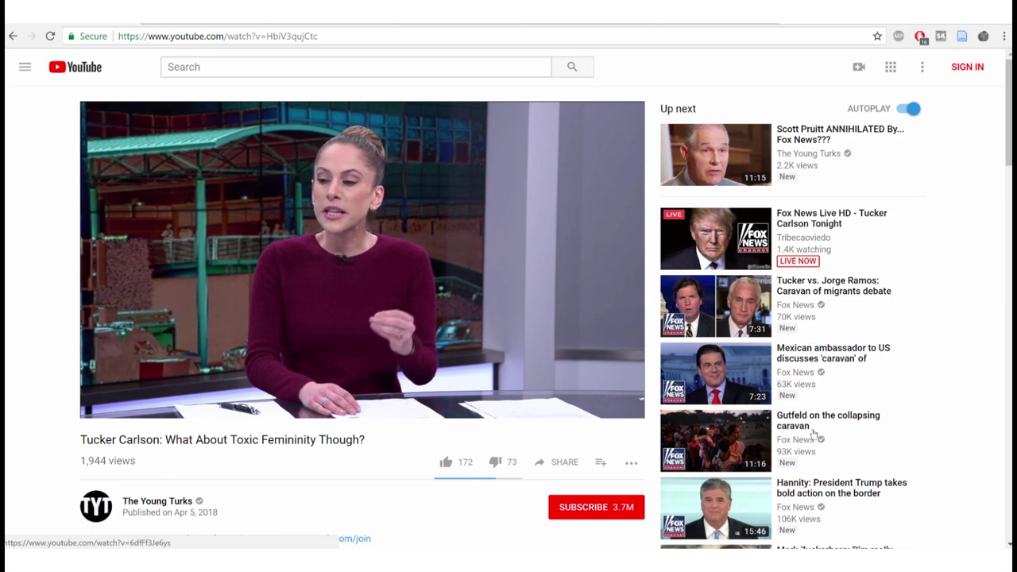
- Open the videos "Tucker Carlson: What About Toxic Femininity Though?" and "Alex Jones Blames YouTube Shooting On YouTube" in turn, returning to the Videos page after each
mouse_move(1006, 168)
left_mouse_down()
mouse_move(1006, 221)
mouse_move(1006, 169)
left_mouse_up()
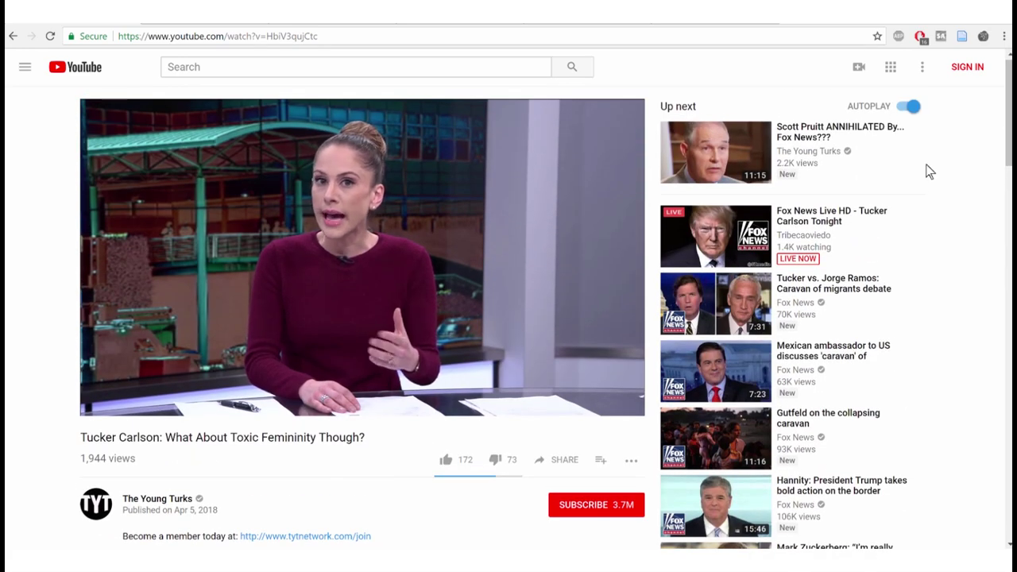
left_click(14, 37)
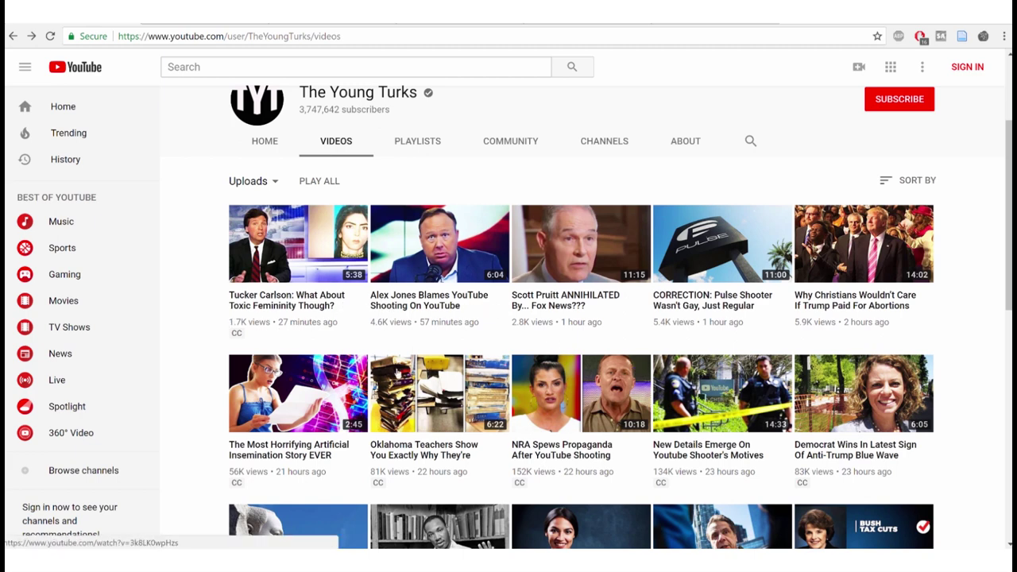
left_click(295, 309)
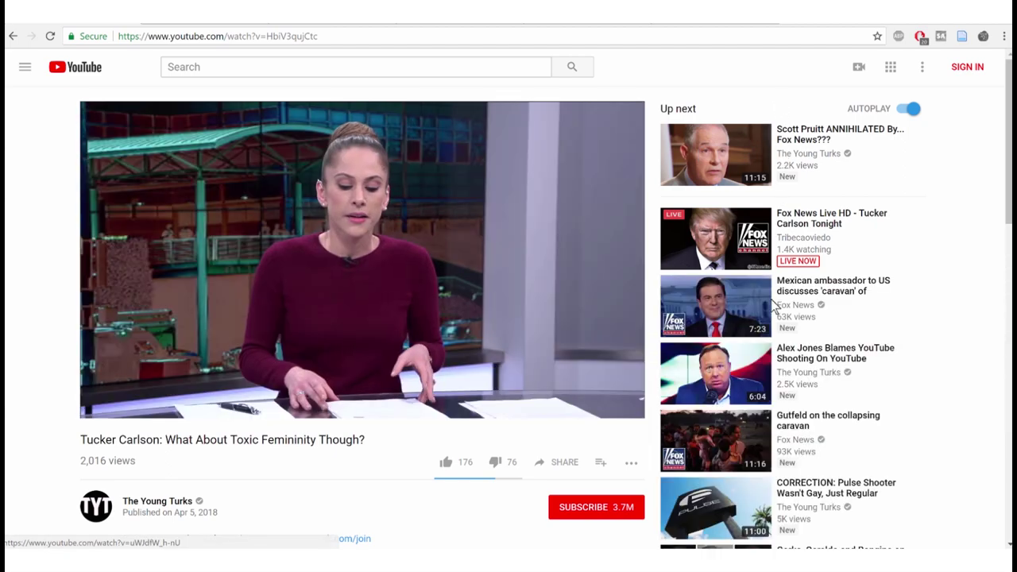
left_click(14, 36)
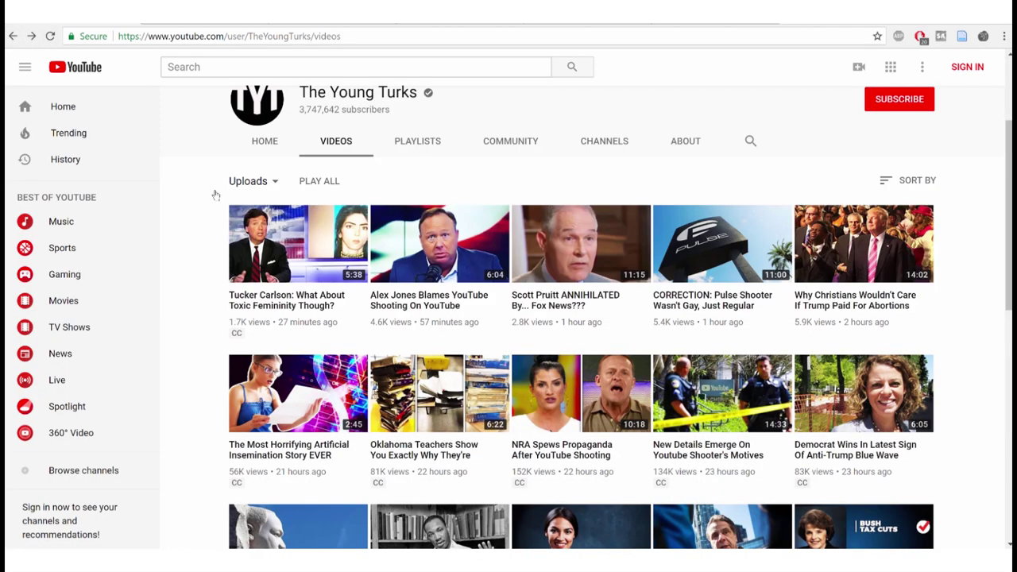
left_click(426, 304)
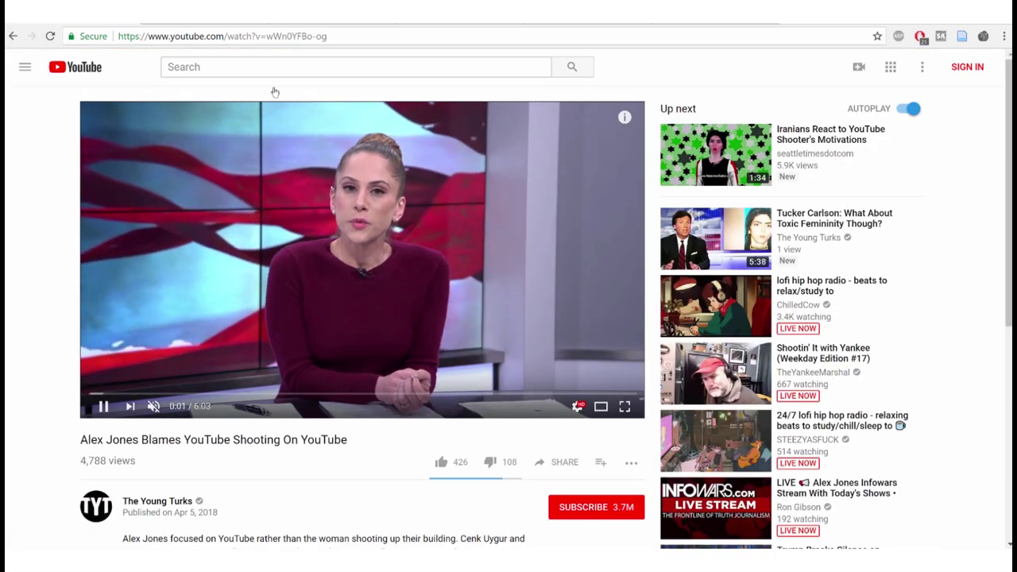
left_click(12, 36)
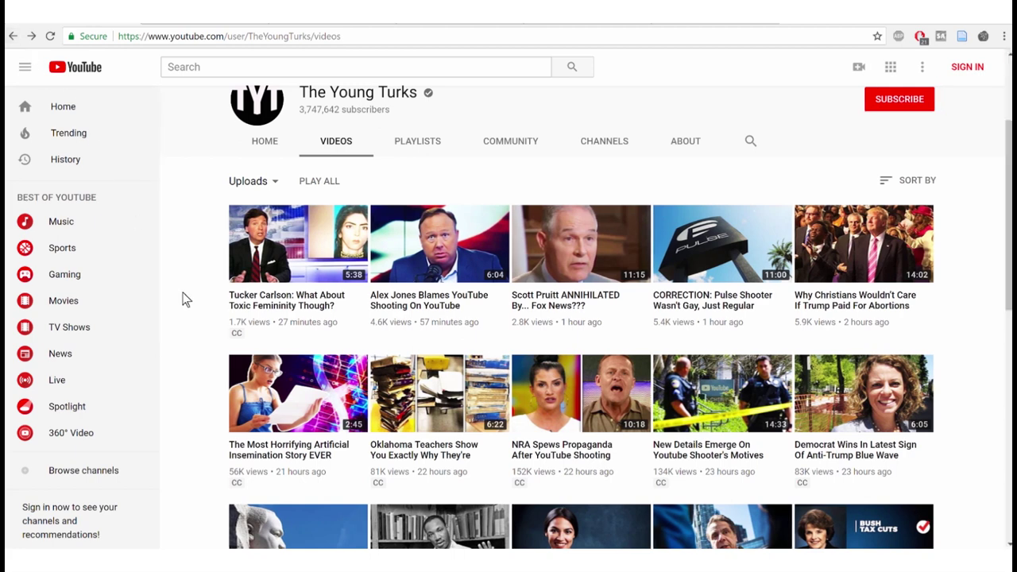
scroll(185, 300, "up", 2)
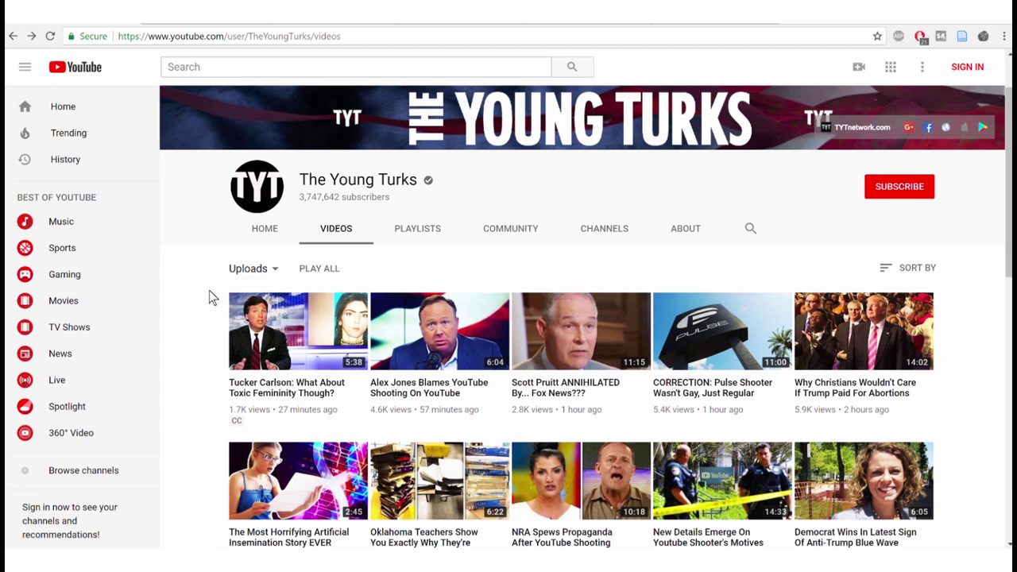
- Check the Web Scraper extension's access instructions, and open Web Scraper in the developer tools on the channel's Videos page
left_click(983, 36)
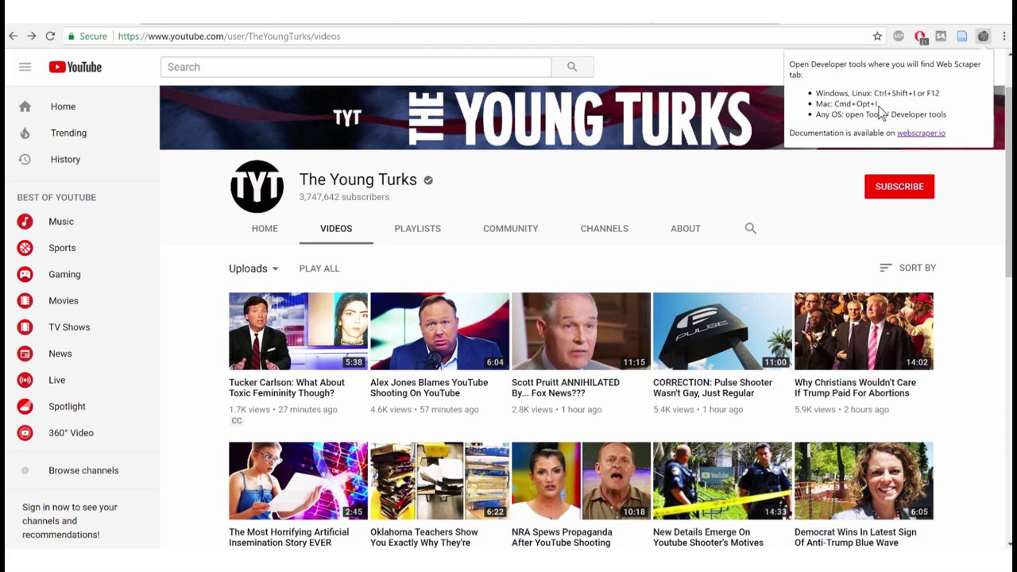
left_click(977, 216)
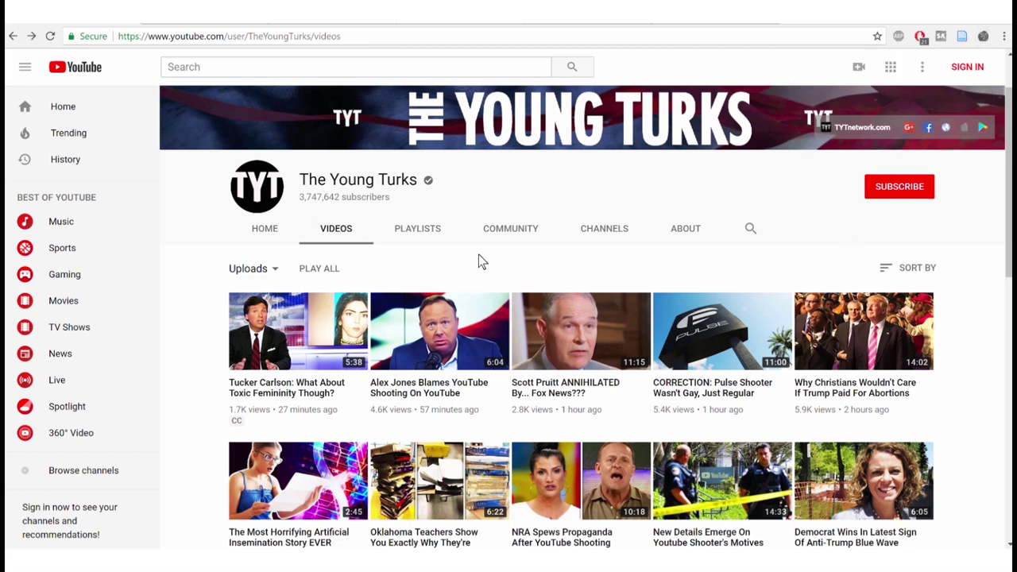
right_click(455, 261)
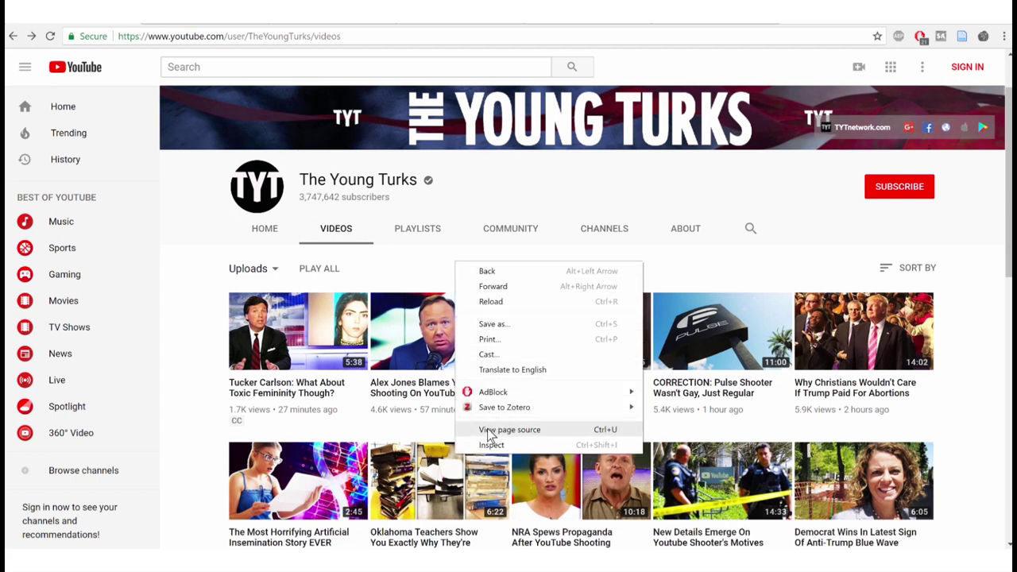
left_click(409, 263)
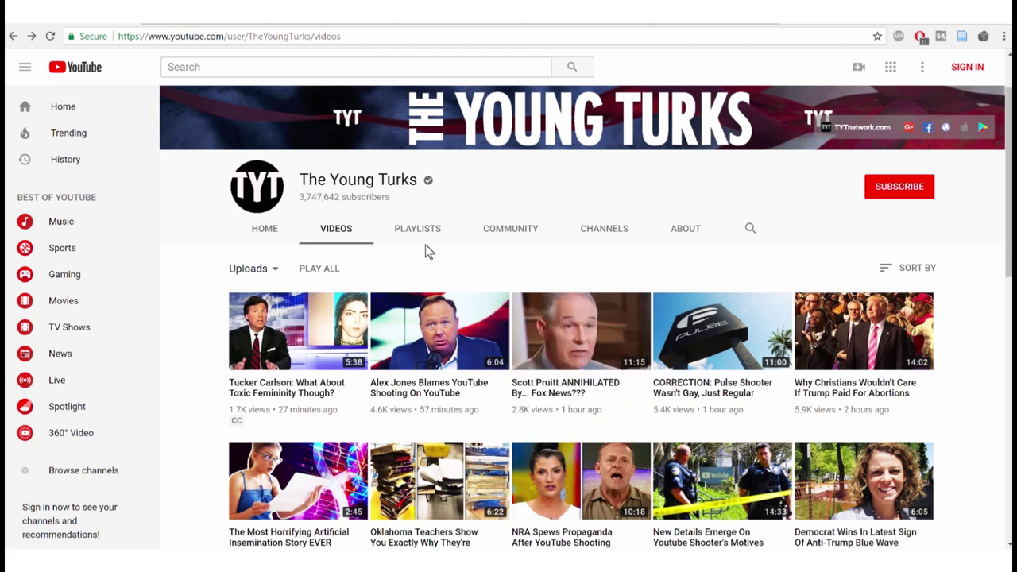
right_click(514, 178)
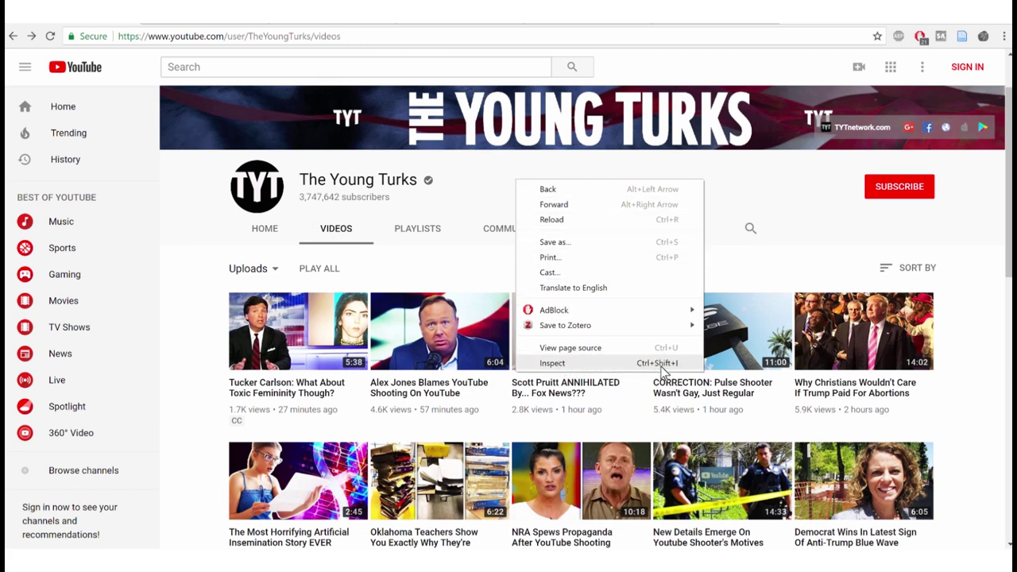
key("ctrl+shift+c")
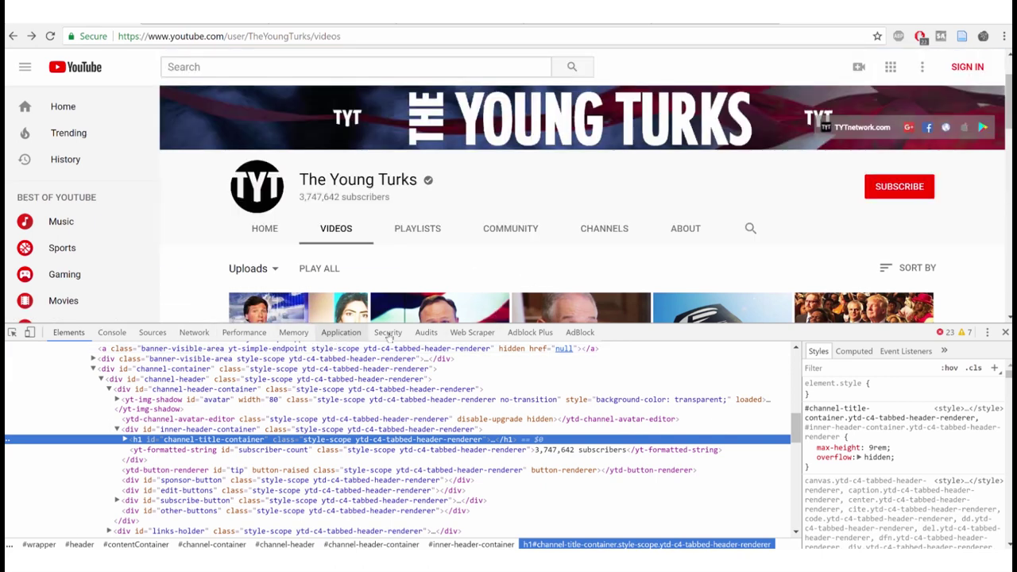
left_click(464, 334)
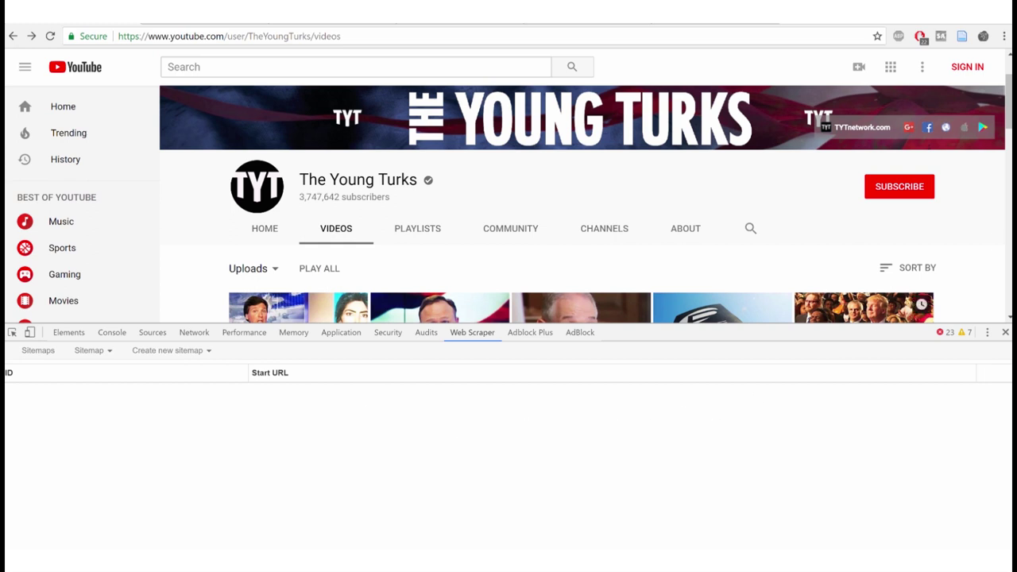
- Start a new sitemap in Web Scraper and name it youtube_tutorial
left_click_drag(1007, 132, 1008, 155)
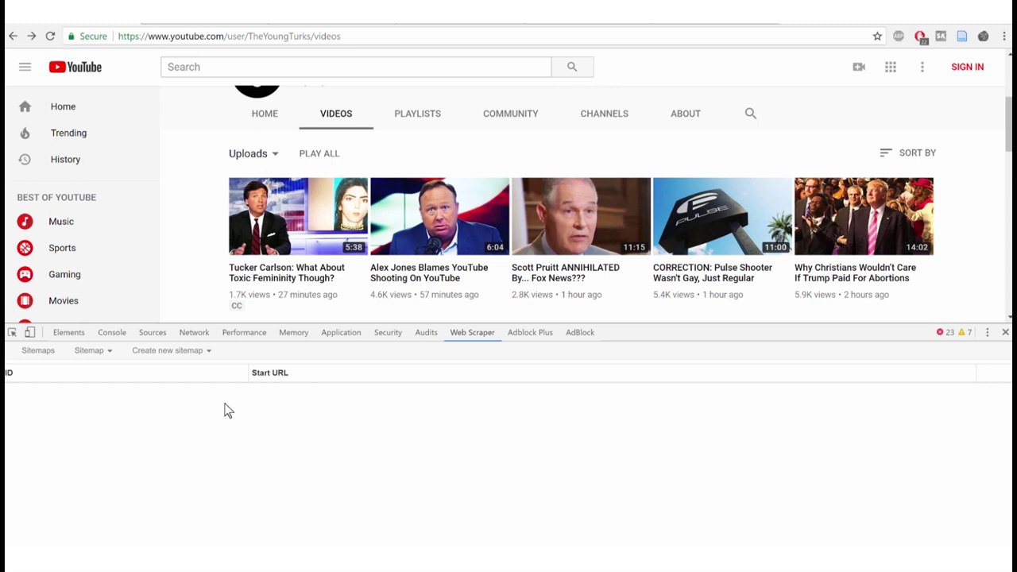
left_click(208, 357)
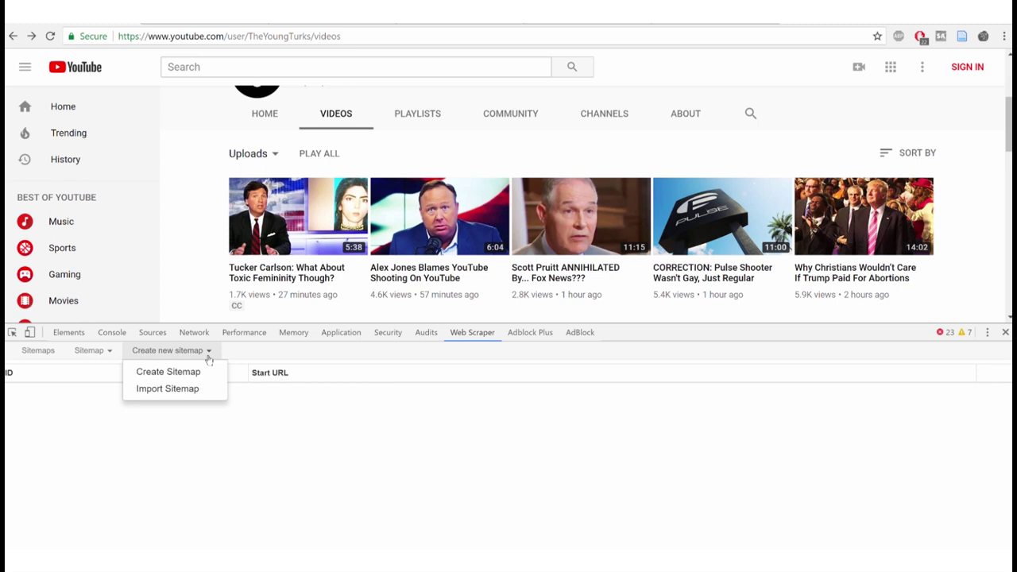
left_click(201, 371)
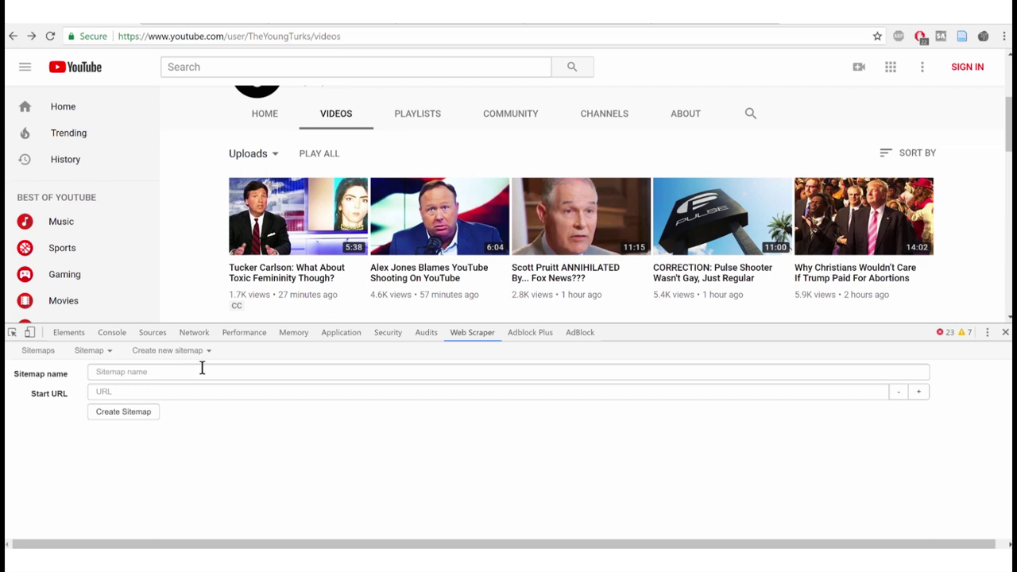
left_click(171, 369)
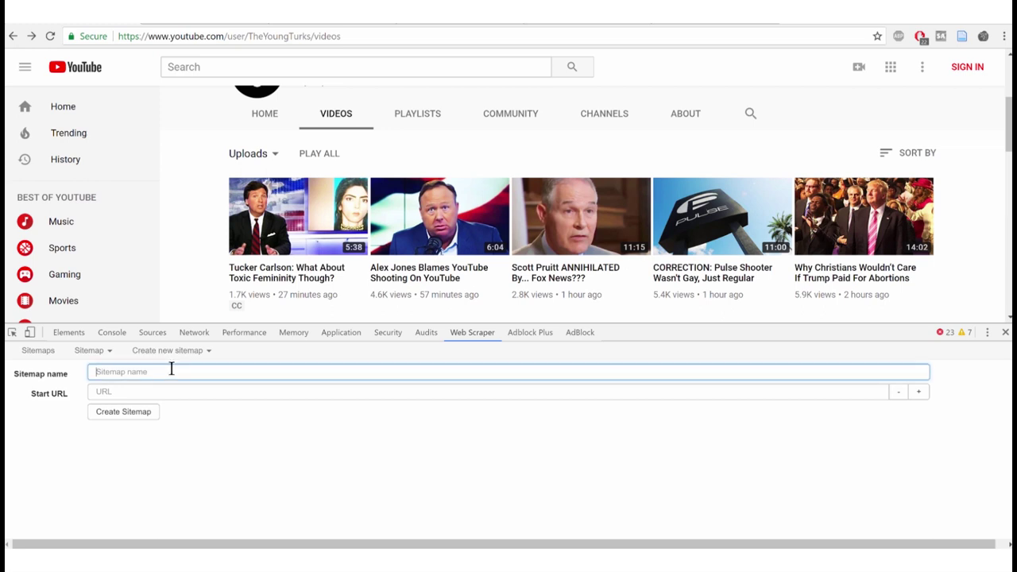
type("youtube")
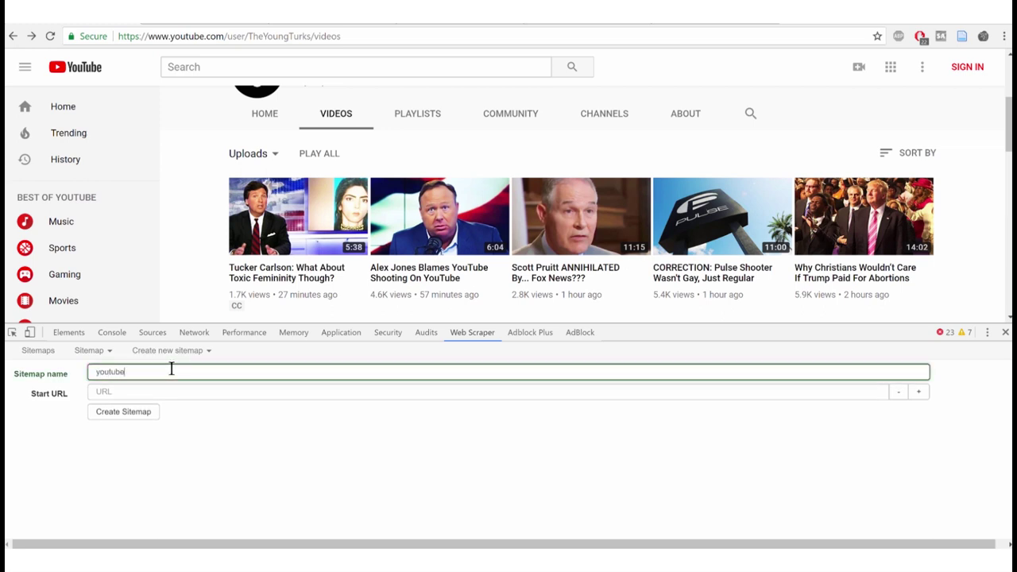
type("_tutorial")
left_click(140, 394)
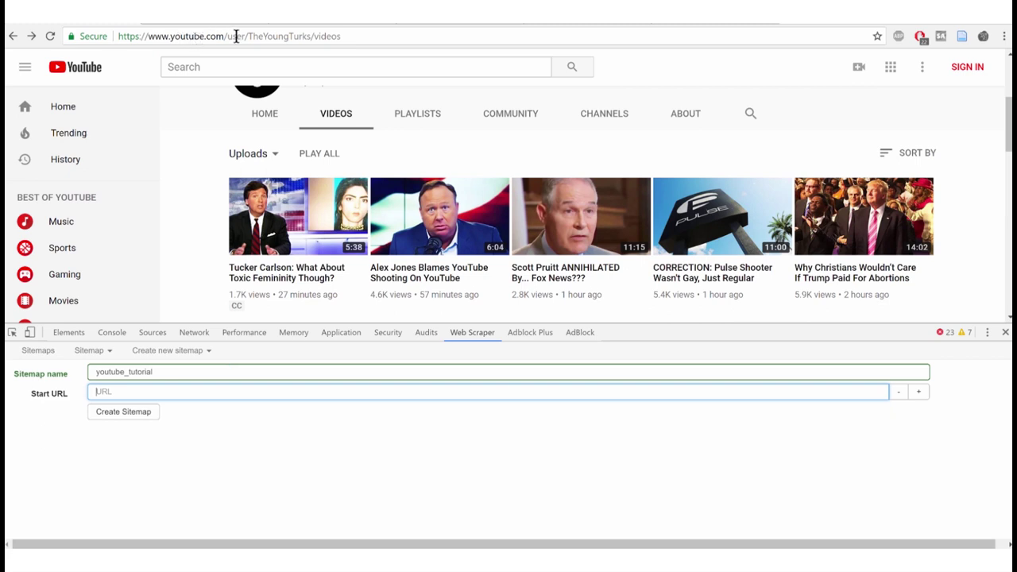
left_click(311, 37)
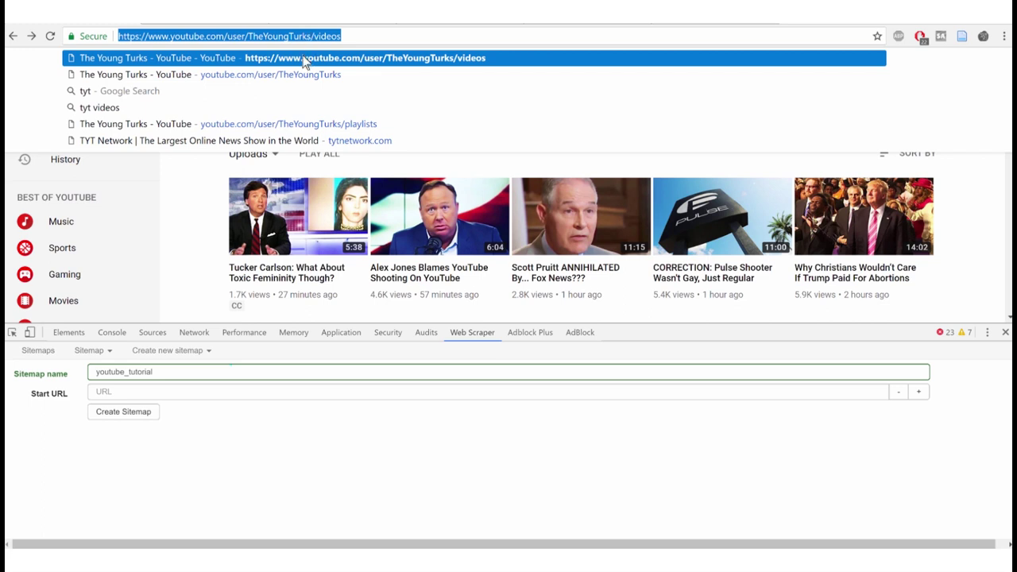
right_click(306, 42)
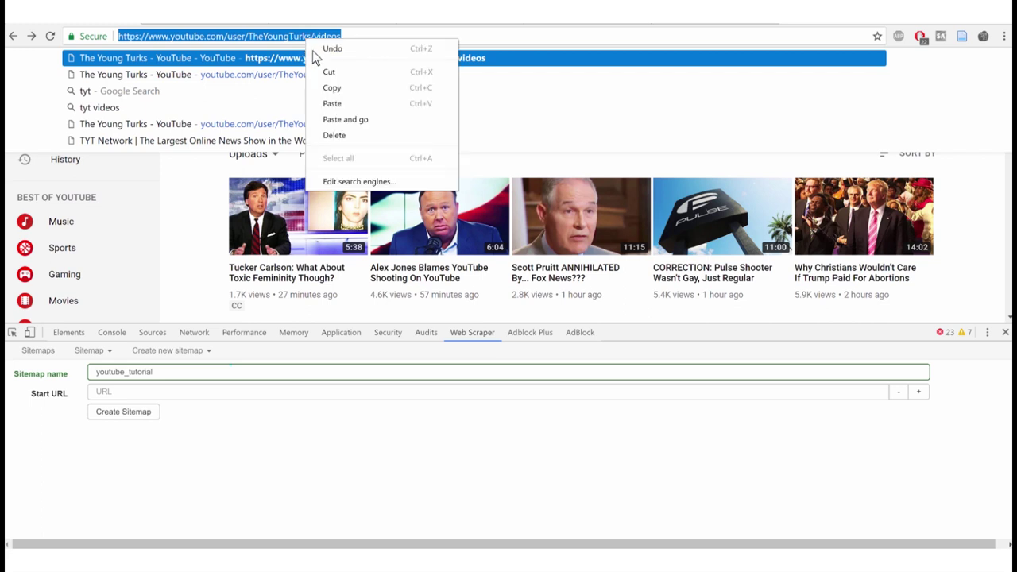
left_click(330, 86)
left_click(161, 370)
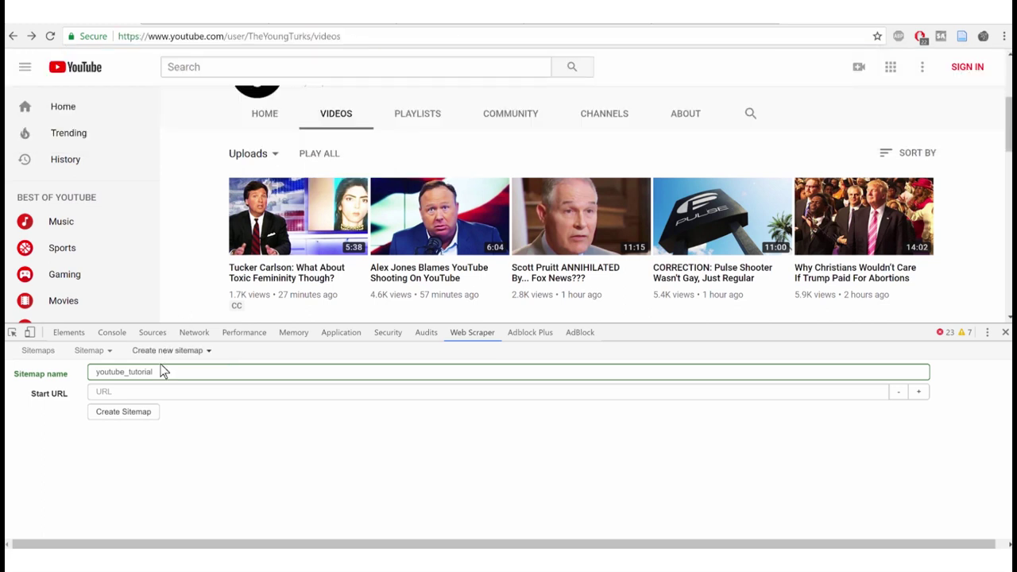
right_click(151, 391)
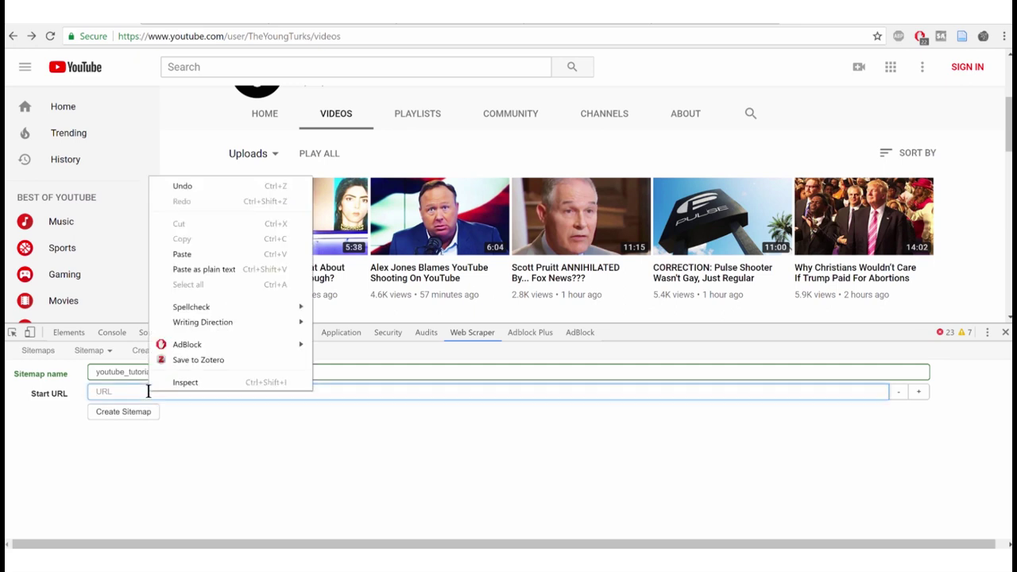
left_click(181, 254)
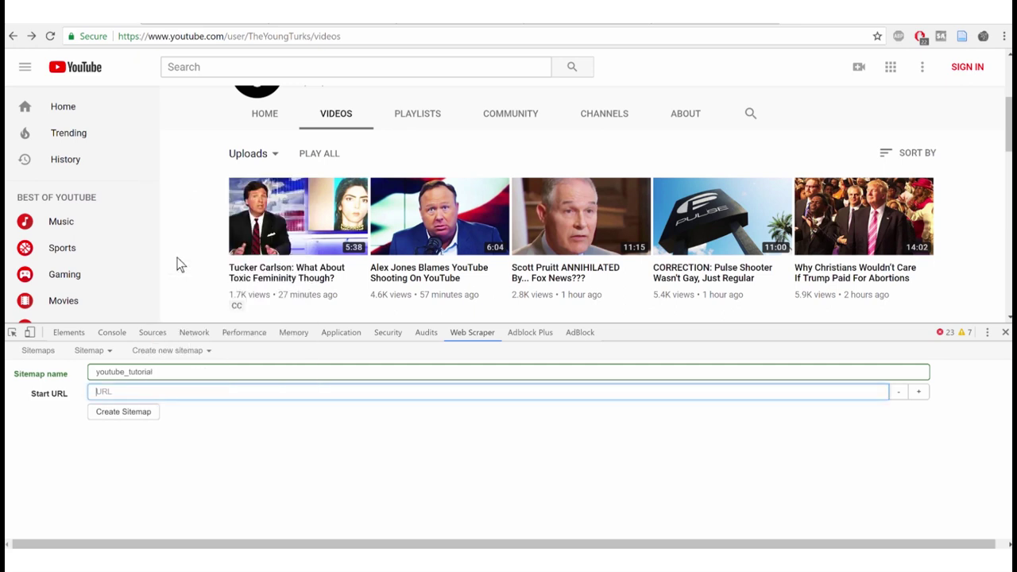
left_click(145, 415)
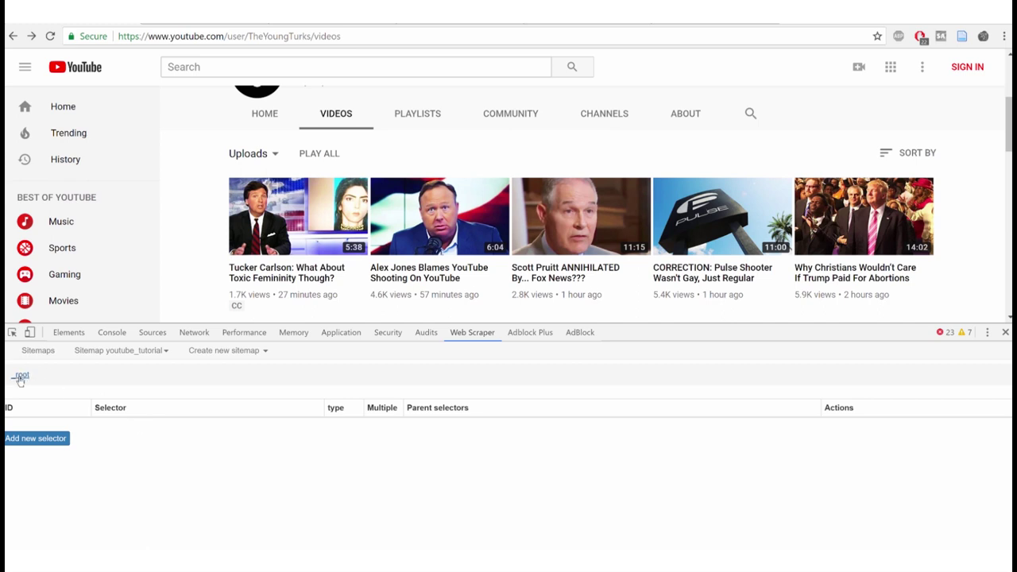
- Reload the Videos page and add a selector under _root with the id featured and the type Link
left_click(49, 36)
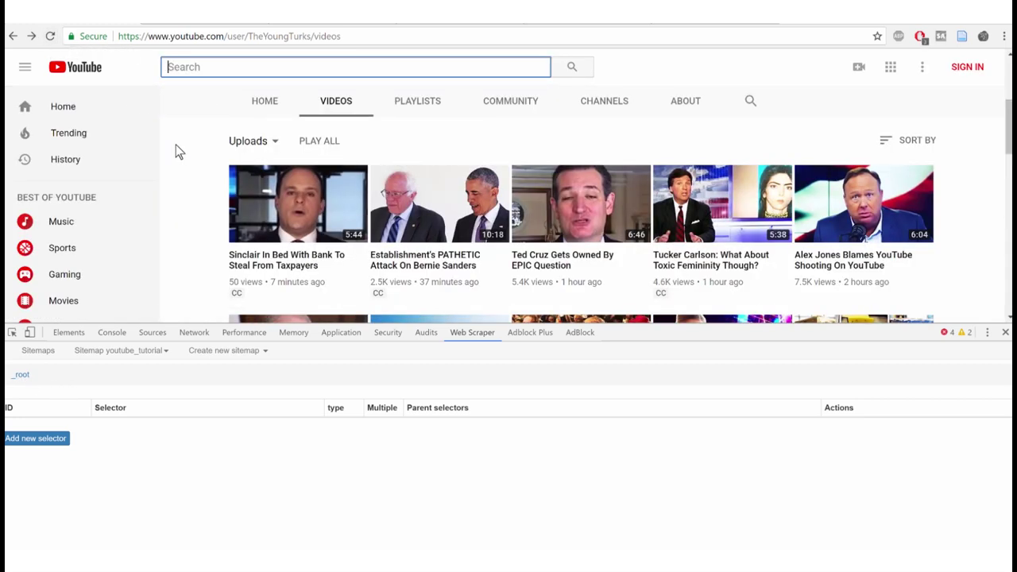
left_click(50, 36)
left_click(39, 443)
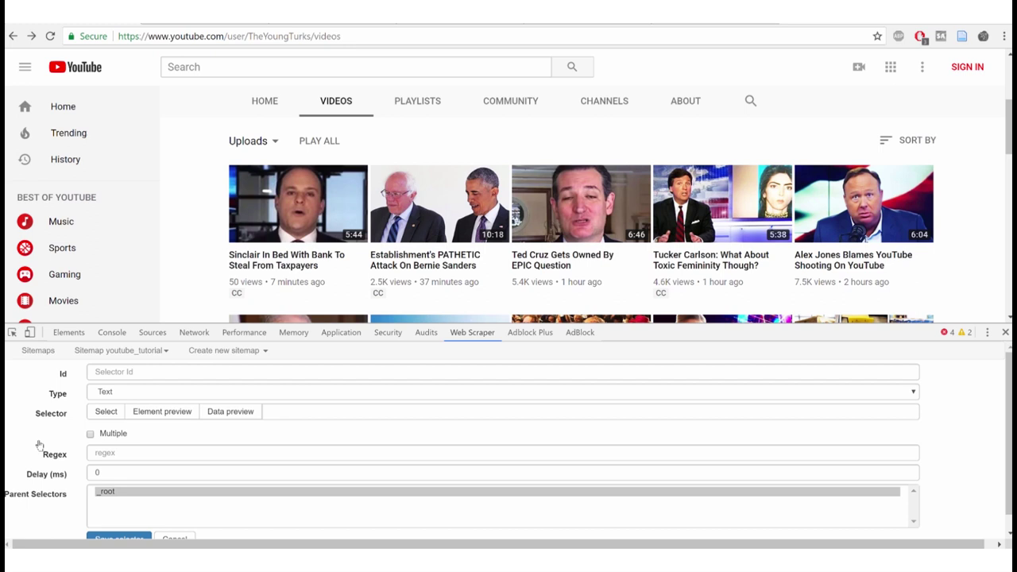
left_click(116, 373)
type("featured")
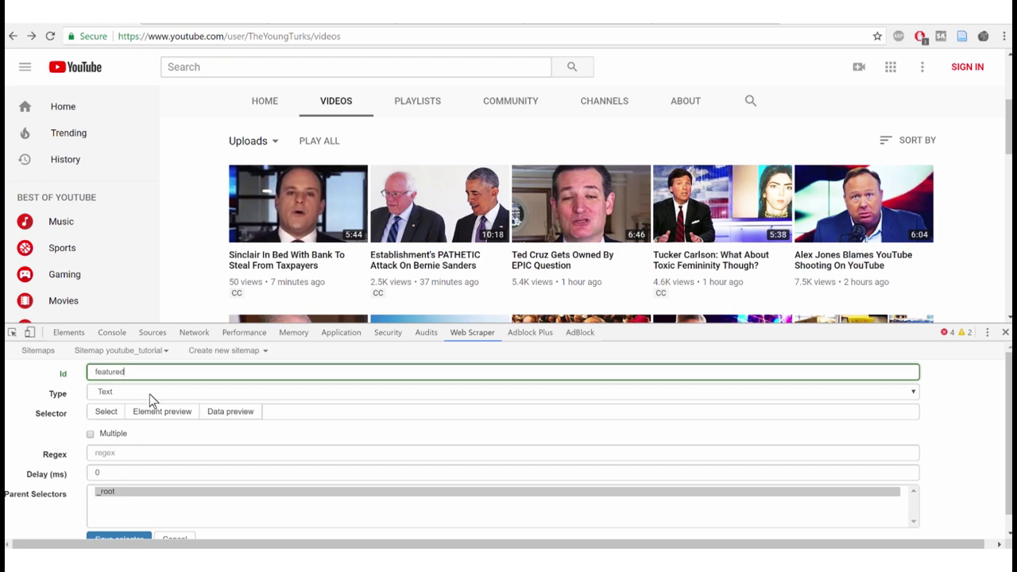
left_click(149, 394)
left_click(170, 183)
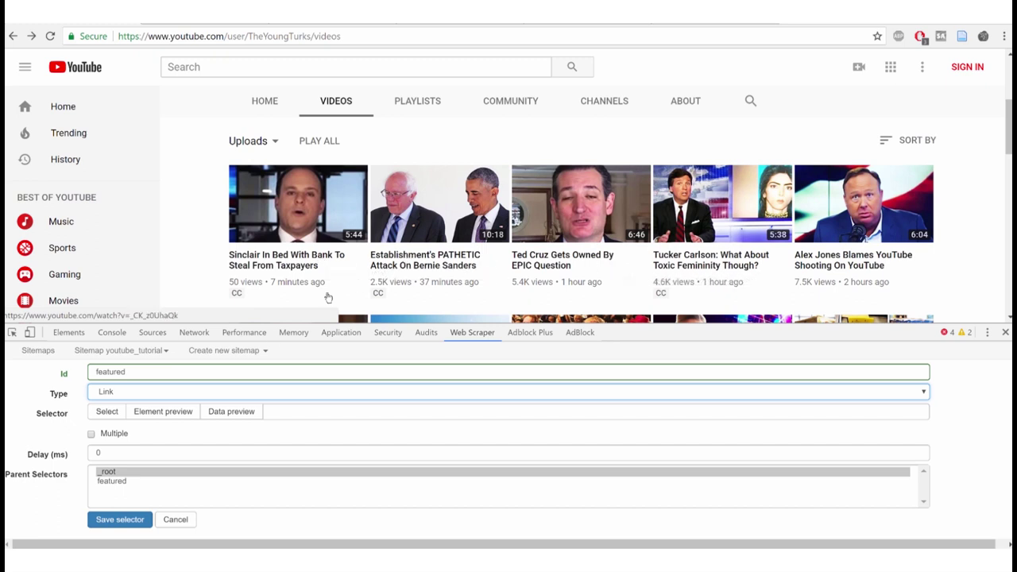
- Start picking elements for the featured selector and select the title links of the first two uploaded videos
left_click(107, 412)
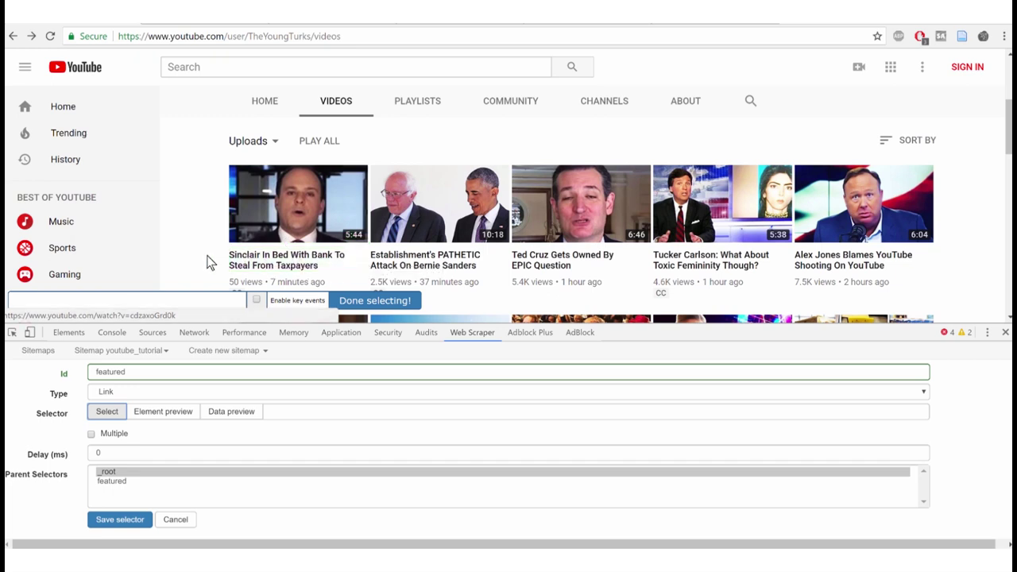
left_click(332, 268)
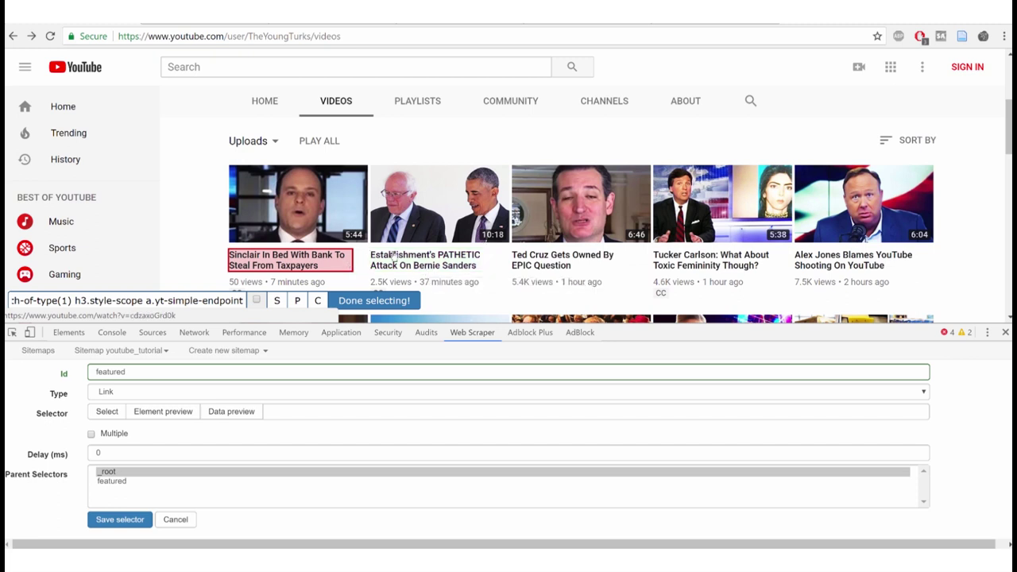
scroll(1008, 175, "down", 2)
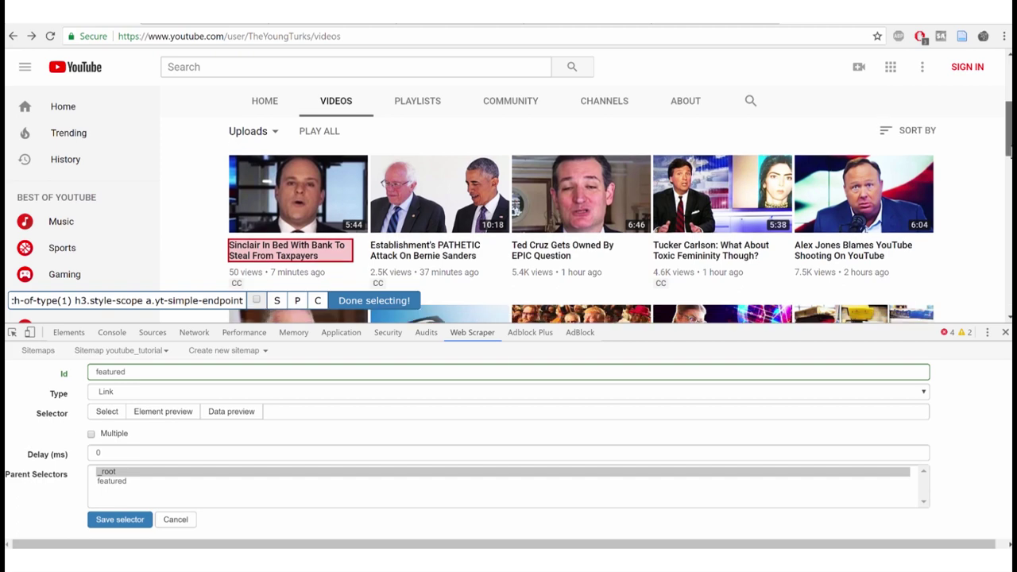
scroll(1007, 175, "down", 1)
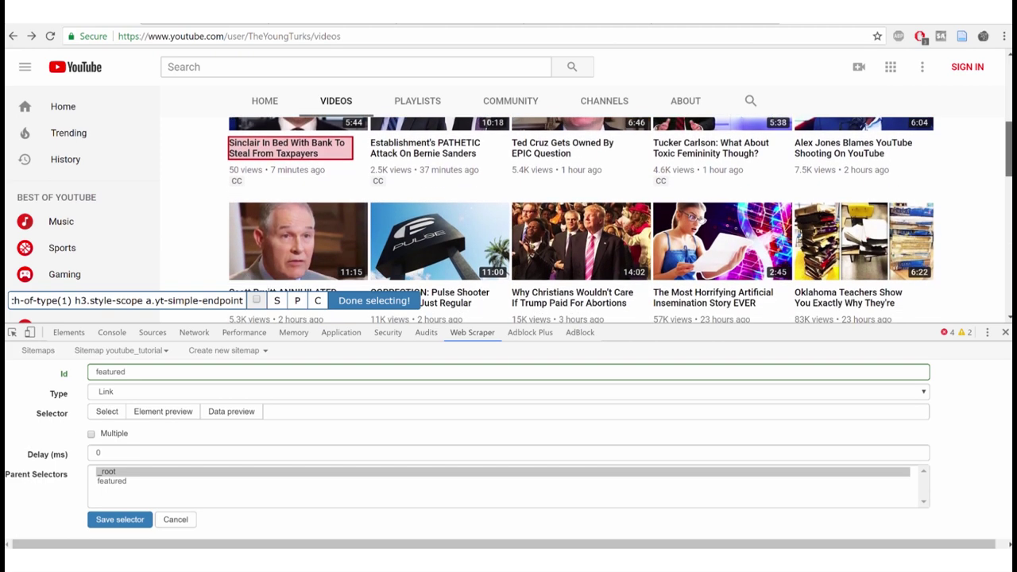
left_click(454, 151)
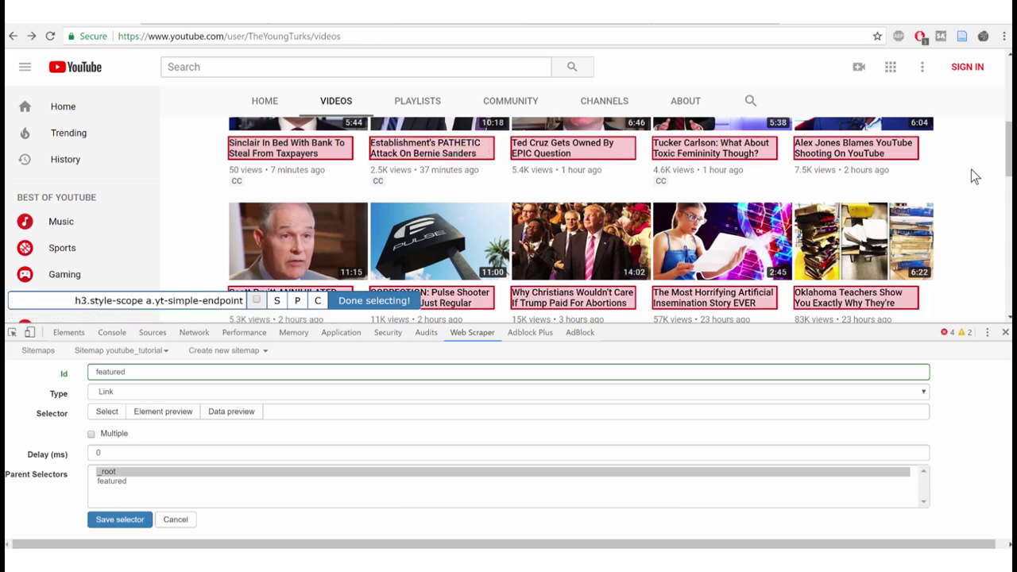
- Look through the uploads on the Videos page to check which video titles the featured selection covers
scroll(1007, 159, "down", 1)
scroll(580, 221, "down", 3)
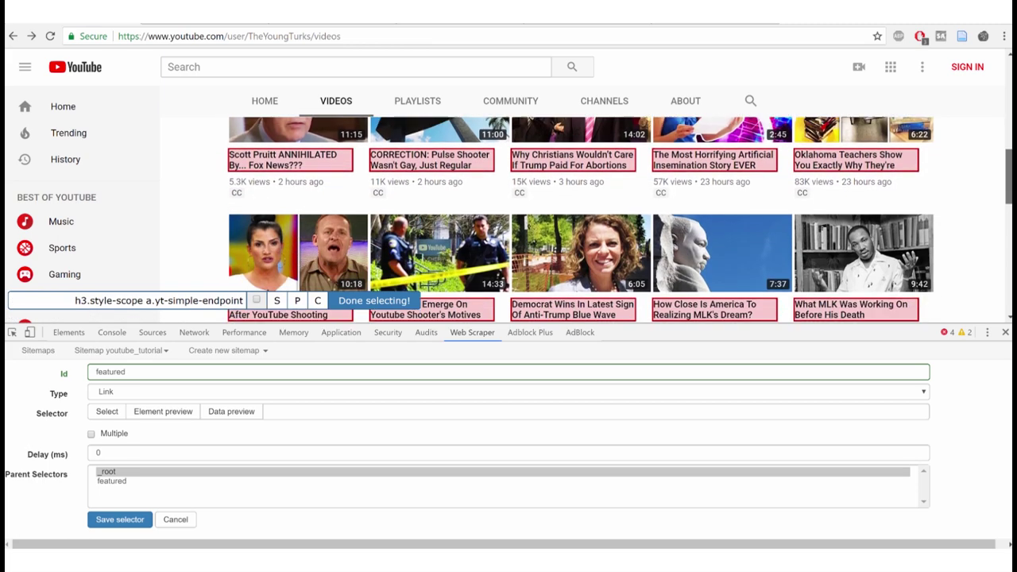
scroll(580, 220, "up", 2)
scroll(580, 220, "up", 3)
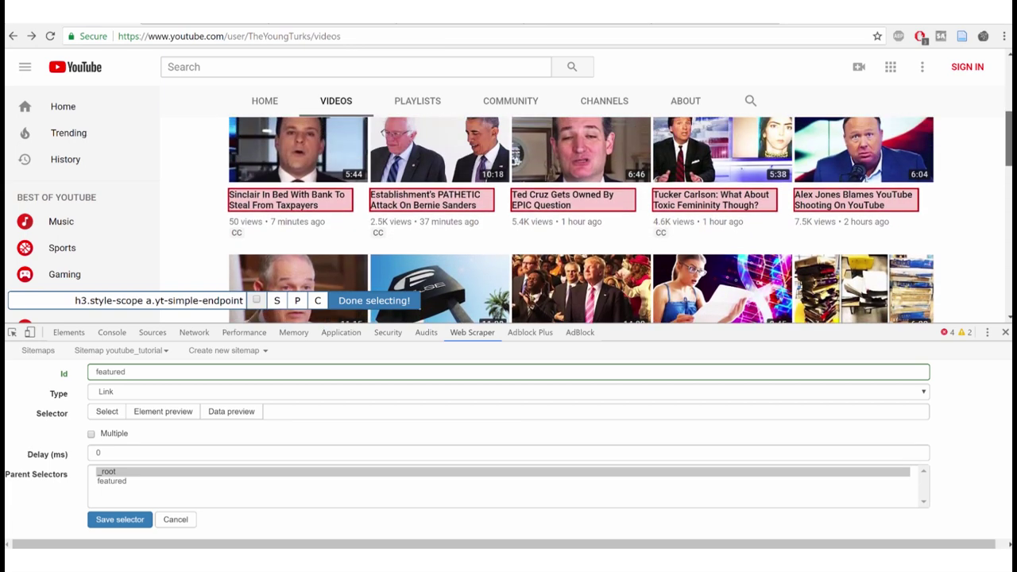
scroll(580, 220, "up", 1)
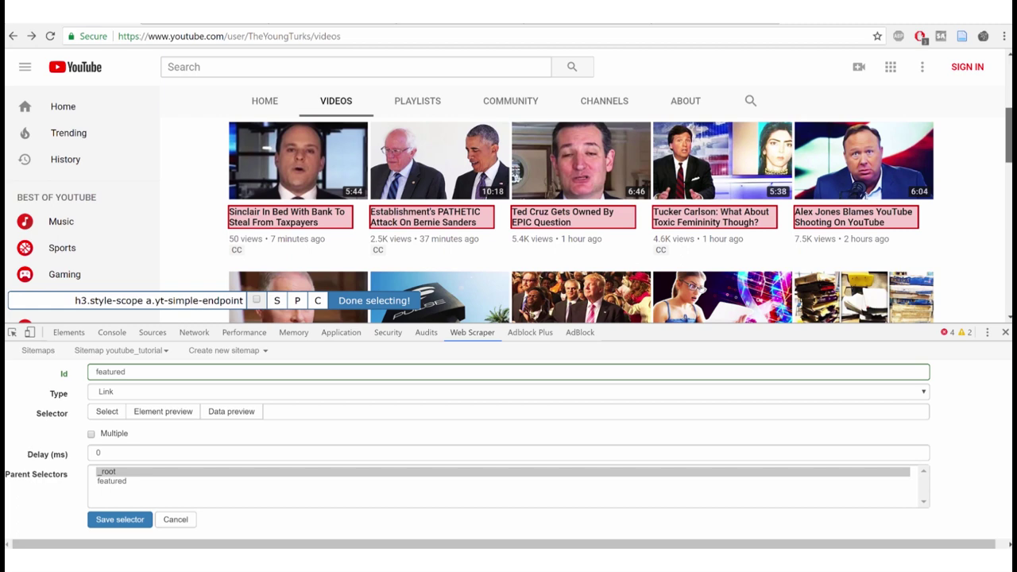
scroll(580, 220, "down", 1)
scroll(580, 220, "down", 4)
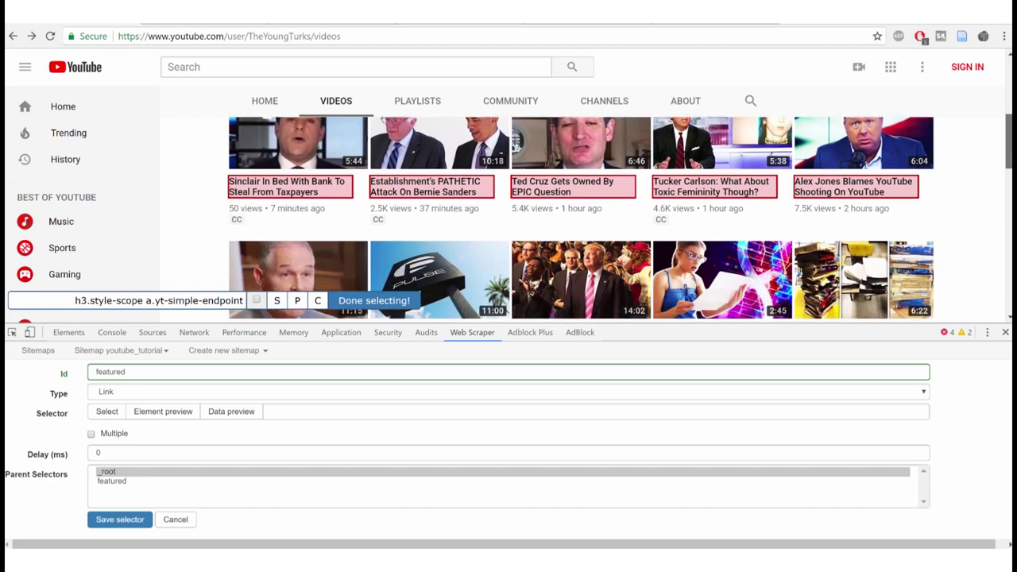
scroll(580, 220, "up", 5)
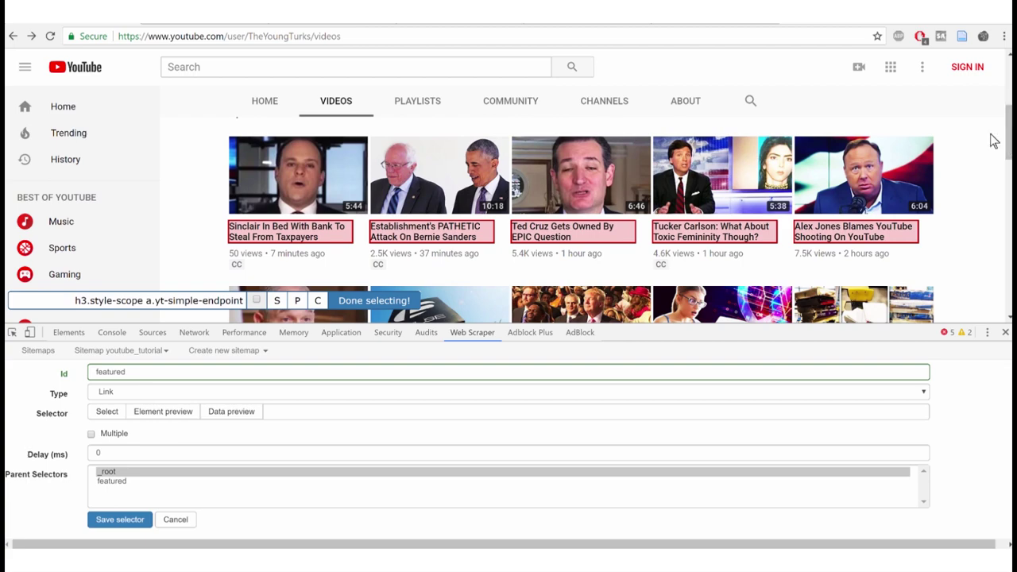
left_click_drag(1009, 128, 1011, 301)
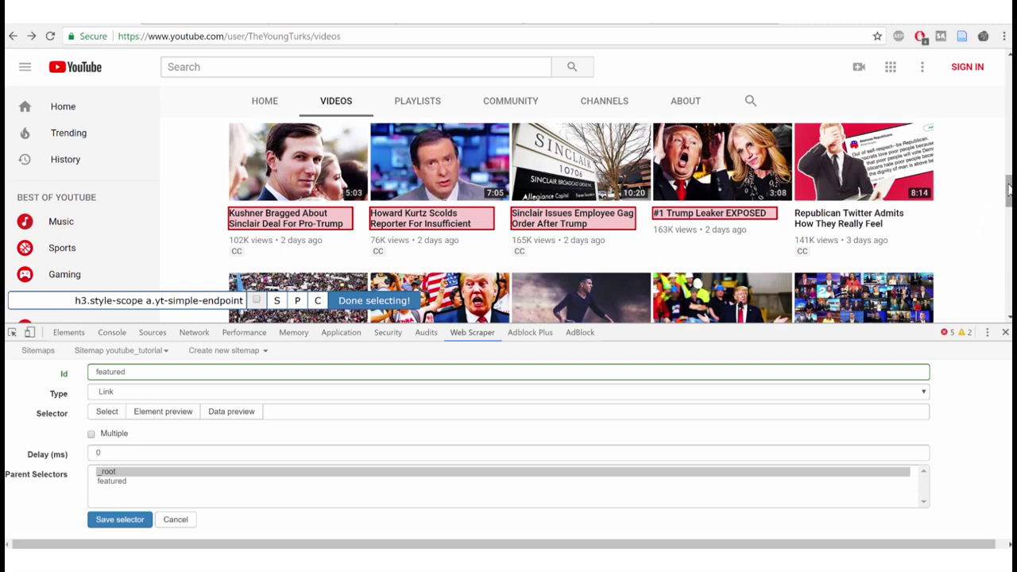
left_click_drag(1009, 189, 1006, 194)
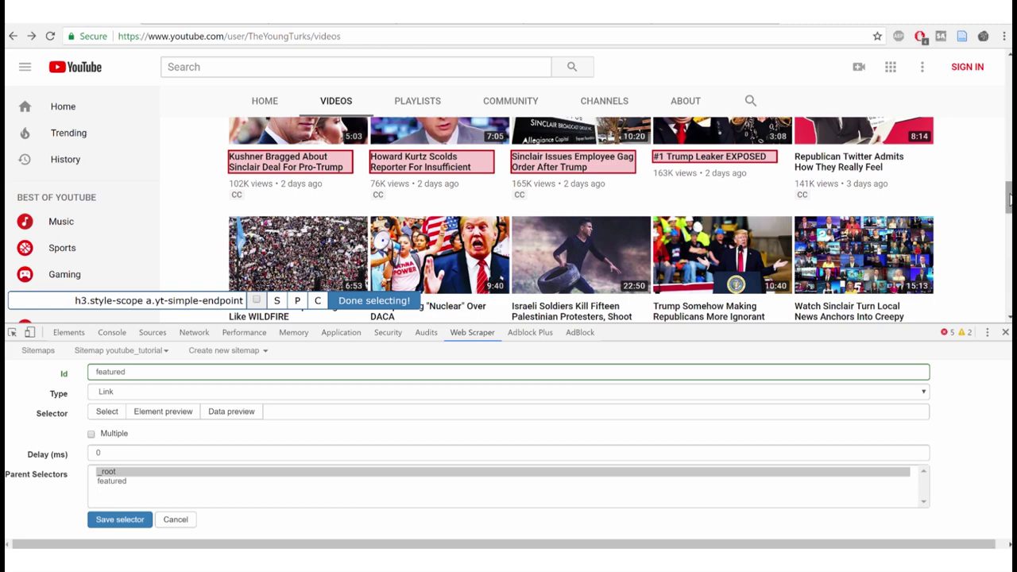
scroll(1010, 203, "up", 1)
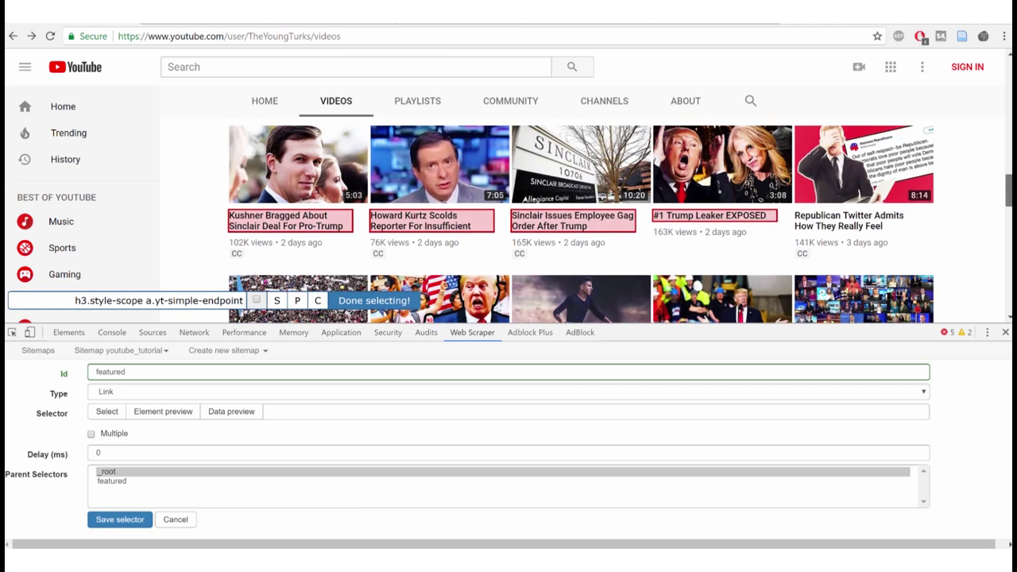
left_click_drag(1009, 195, 1009, 104)
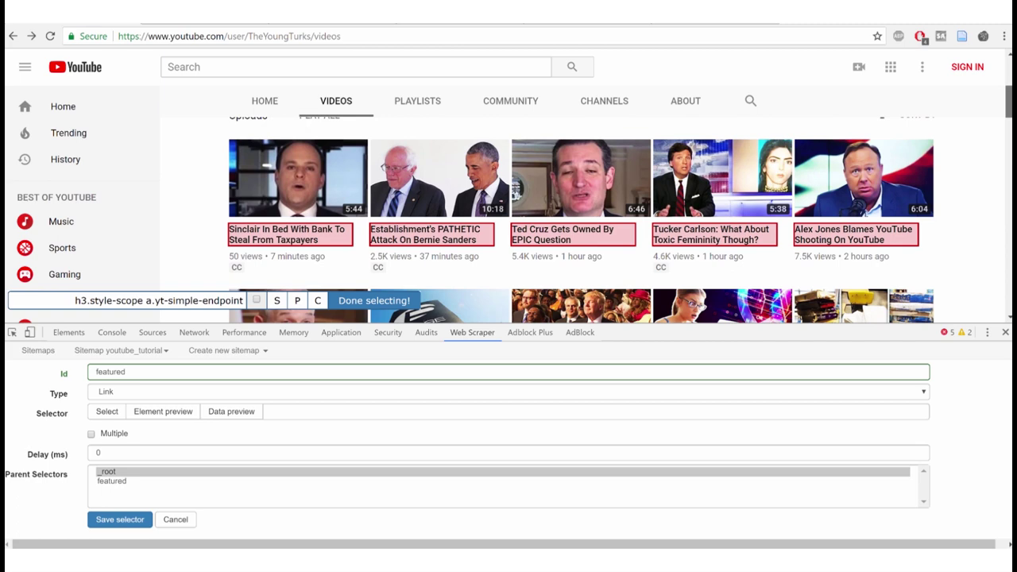
left_click_drag(1009, 104, 1009, 105)
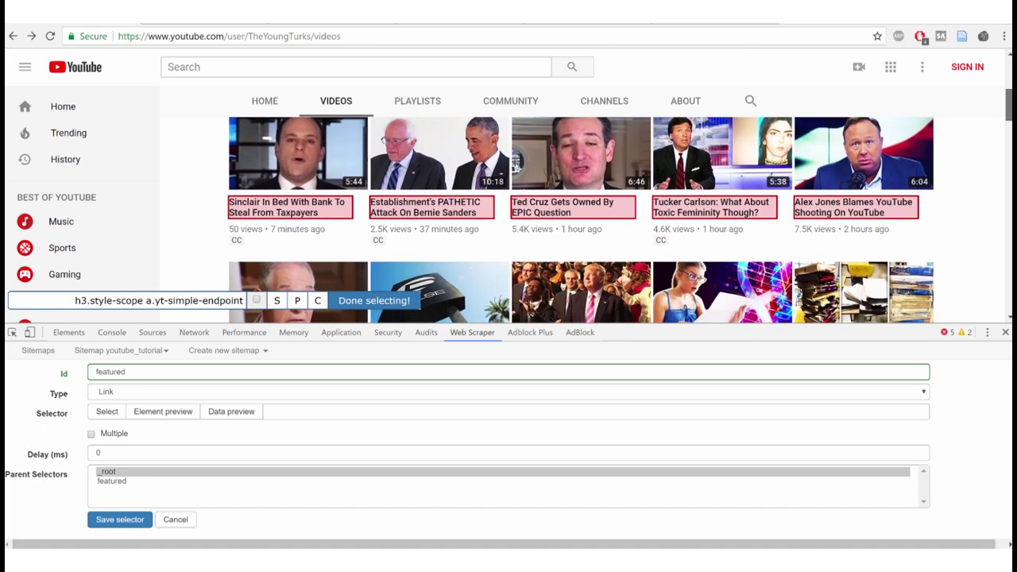
mouse_move(1009, 106)
left_mouse_down()
mouse_move(1009, 184)
mouse_move(1009, 117)
left_mouse_up()
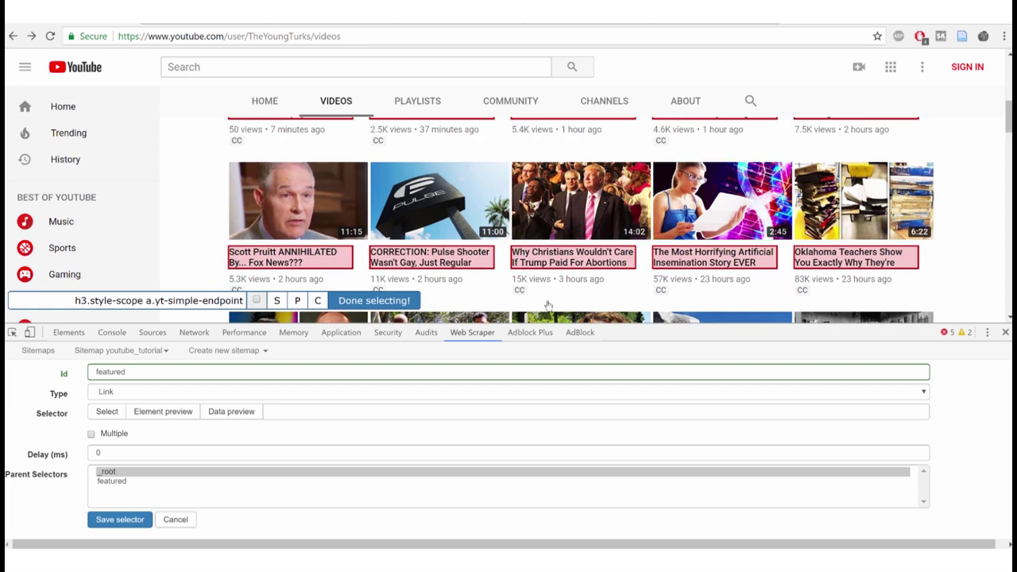
- Enable Multiple for the featured selector, finish the element selection and save the selector
left_click(91, 434)
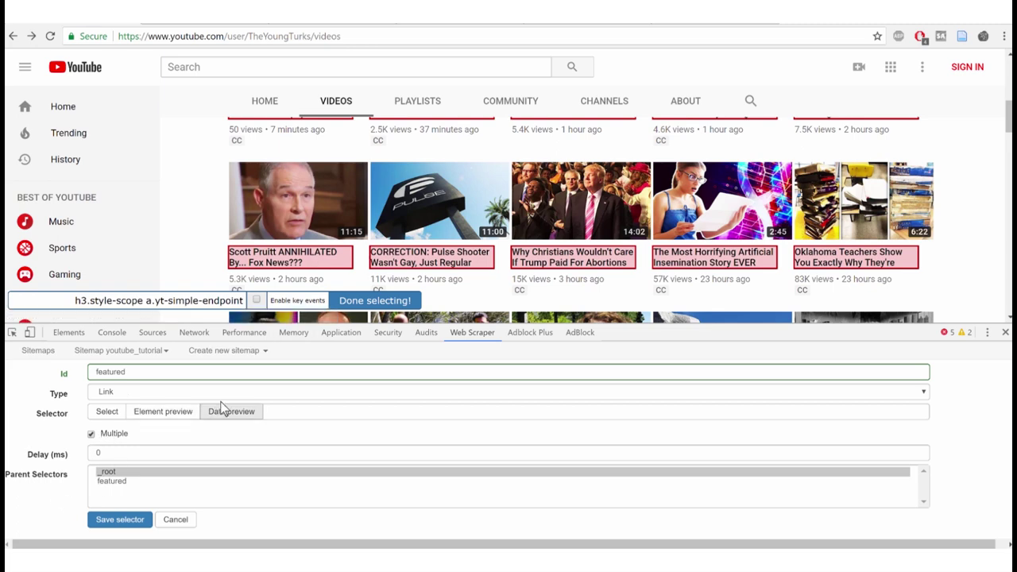
left_click(376, 301)
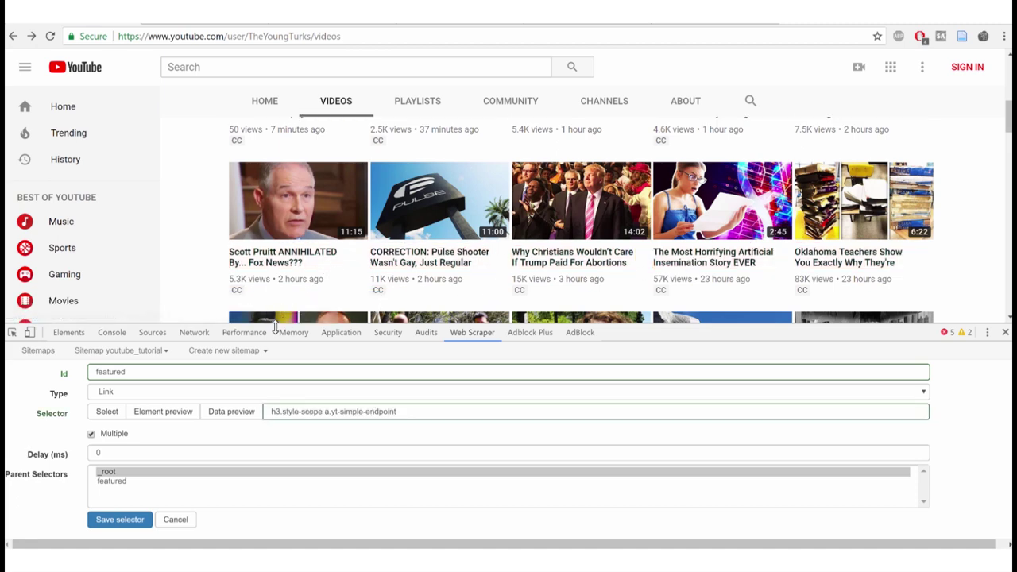
left_click(120, 520)
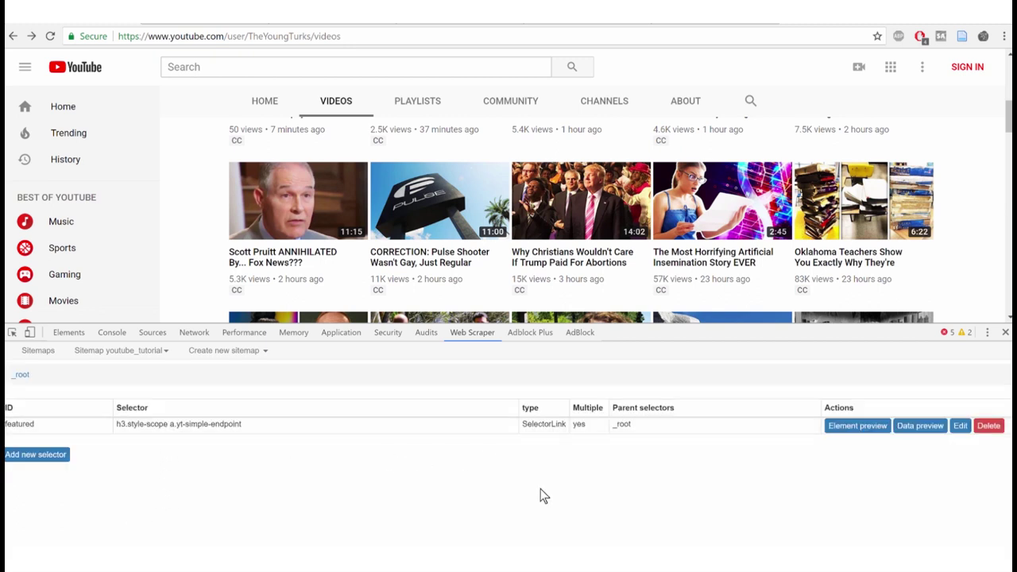
- Preview the data of the featured selector, look through the listed titles and links, and close the preview
left_click(920, 426)
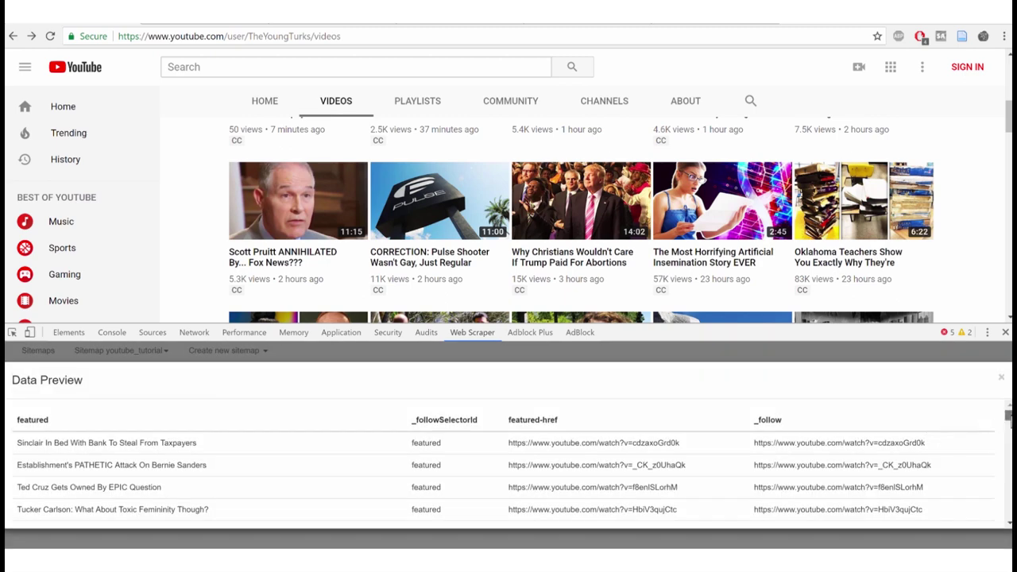
scroll(504, 469, "down", 2)
scroll(504, 468, "up", 2)
left_click(1003, 379)
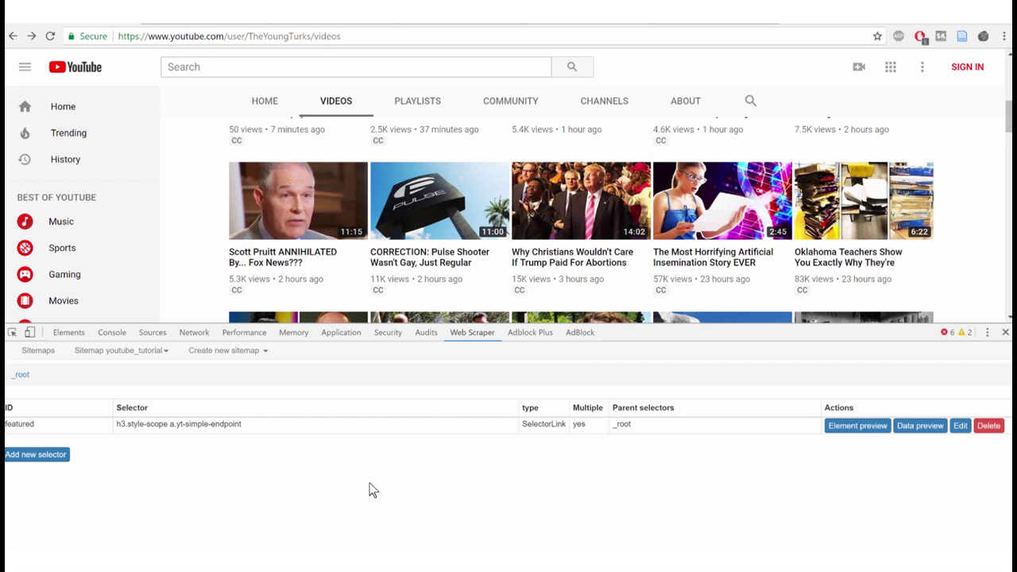
- Open the "Scott Pruitt ANNIHILATED By... Fox News???" video, pause it, examine its details and Up next list, and return to the Videos page
left_click(301, 256)
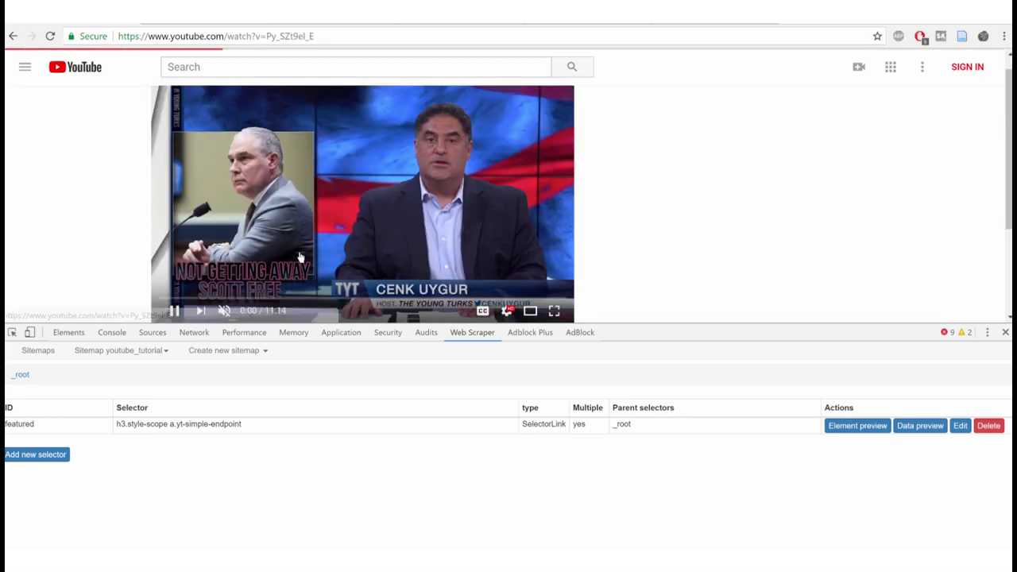
scroll(129, 231, "down", 3)
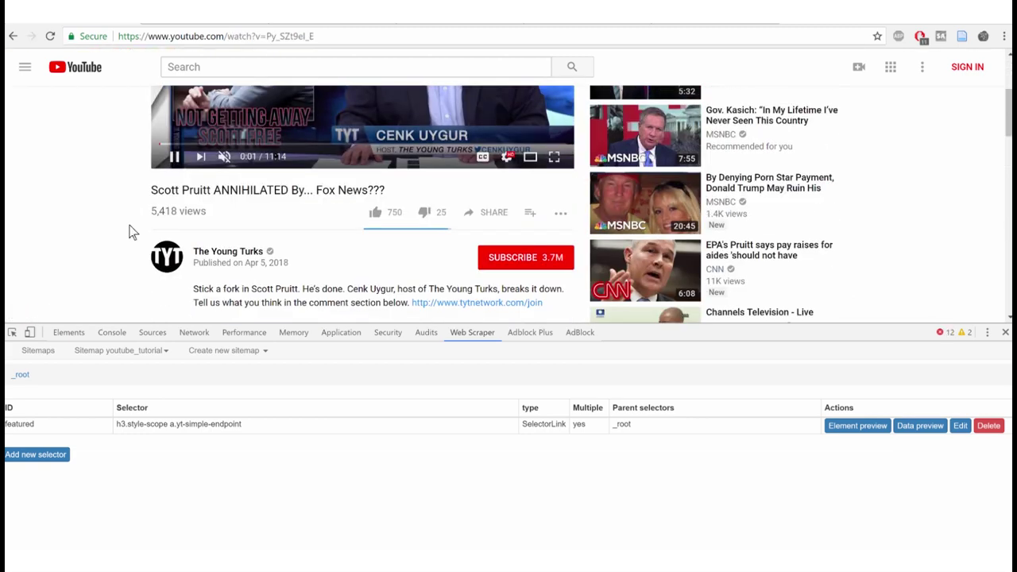
scroll(174, 305, "up", 3)
left_click(174, 305)
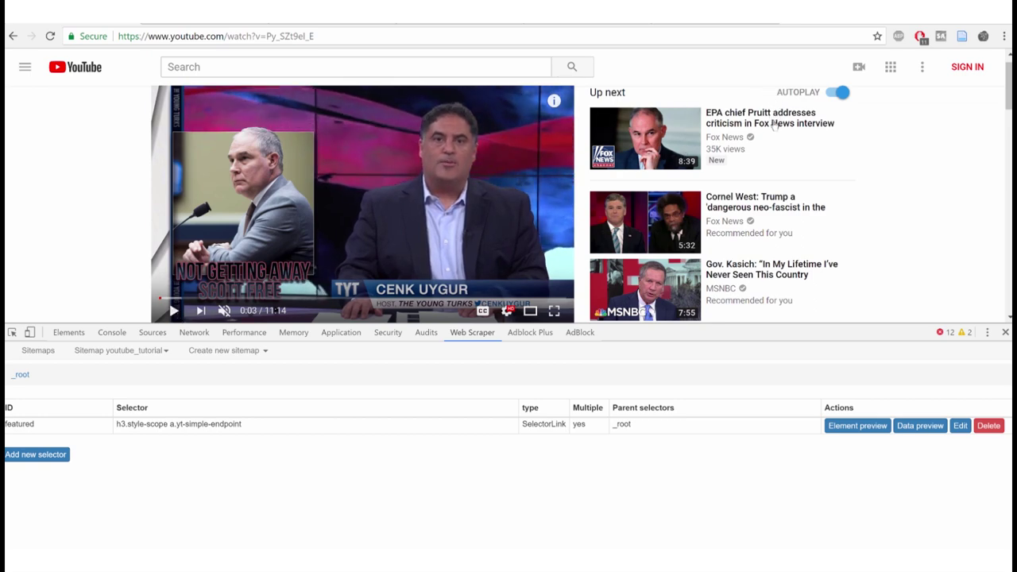
mouse_move(1009, 87)
left_mouse_down()
mouse_move(1008, 147)
mouse_move(1009, 89)
left_mouse_up()
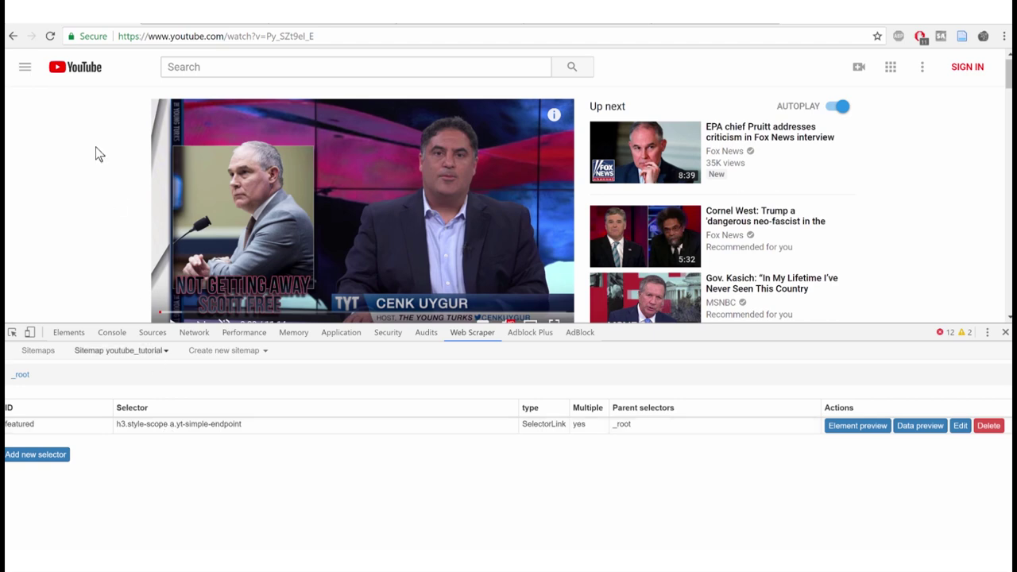
left_click(13, 36)
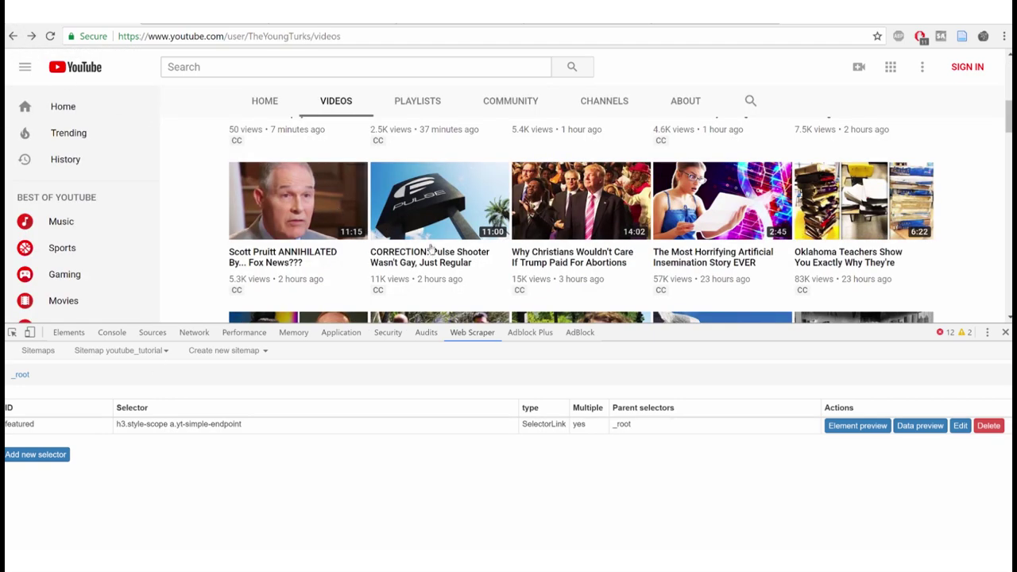
- Reopen the "Scott Pruitt ANNIHILATED By... Fox News???" video page and check its title and view count
left_click(288, 257)
scroll(111, 252, "down", 2)
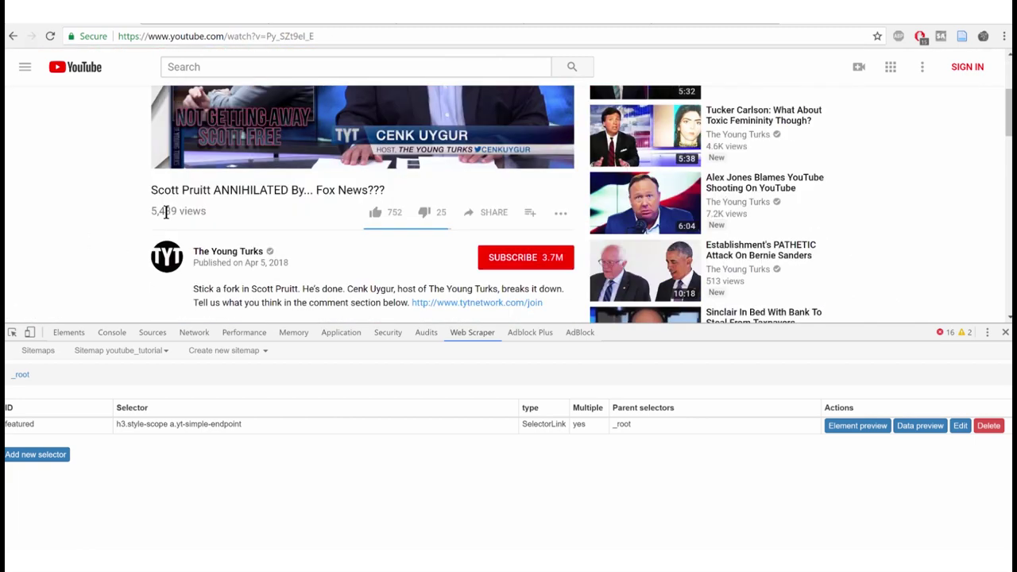
scroll(95, 198, "up", 2)
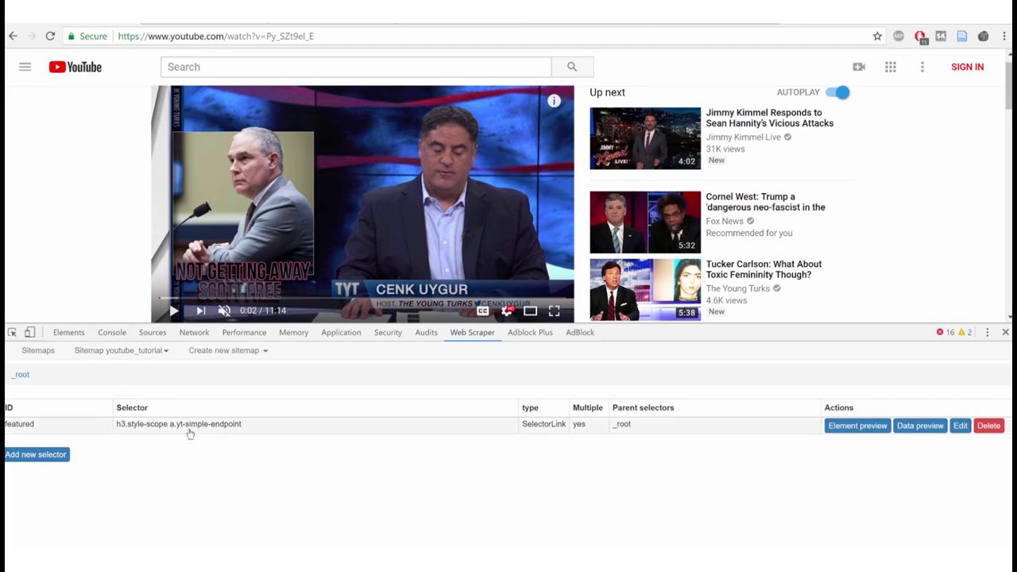
- Add a child selector under featured with the id recommended and the type Link
left_click(164, 429)
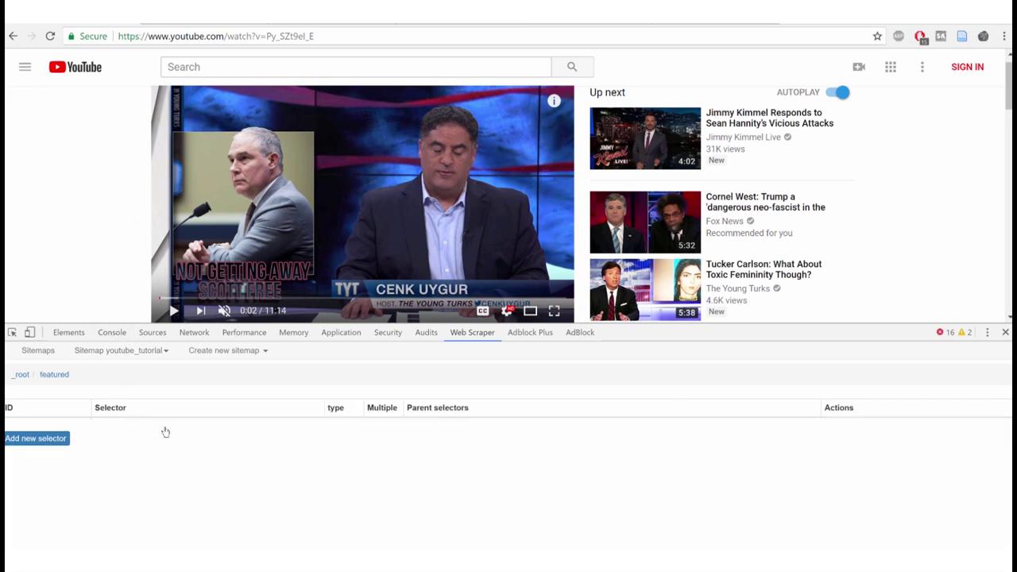
left_click(36, 439)
left_click(123, 372)
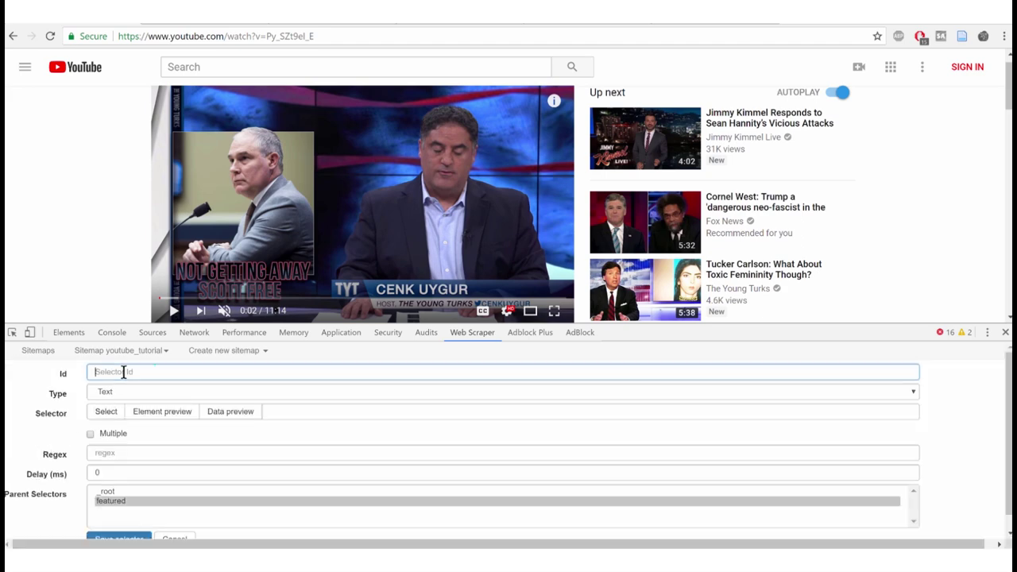
type("f")
type("commended")
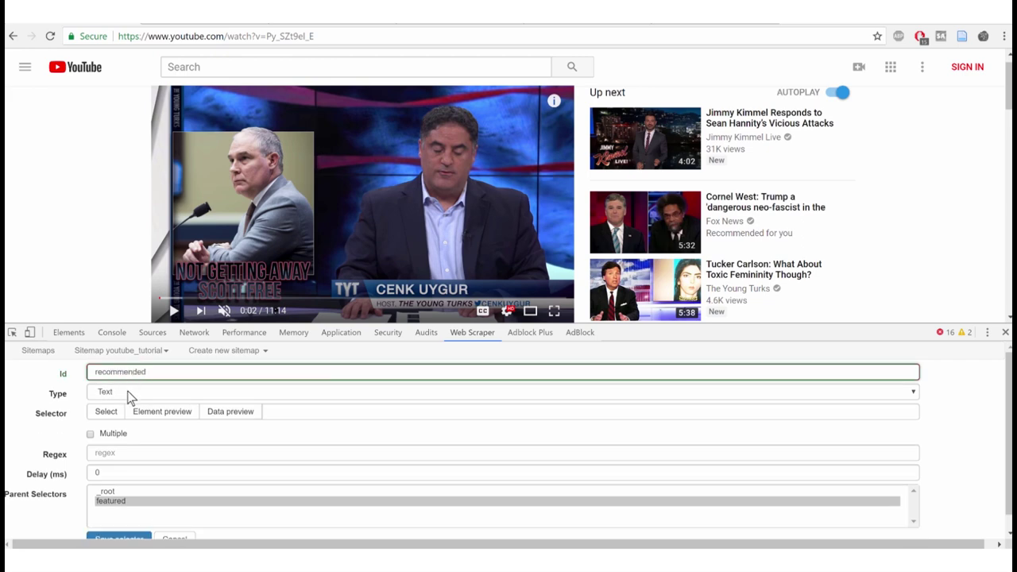
left_click(127, 391)
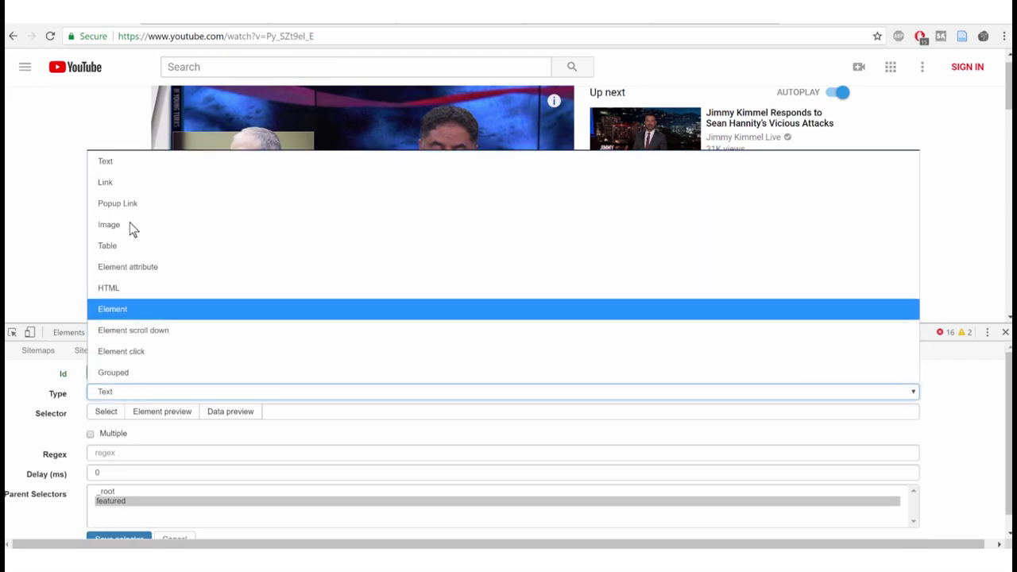
left_click(125, 184)
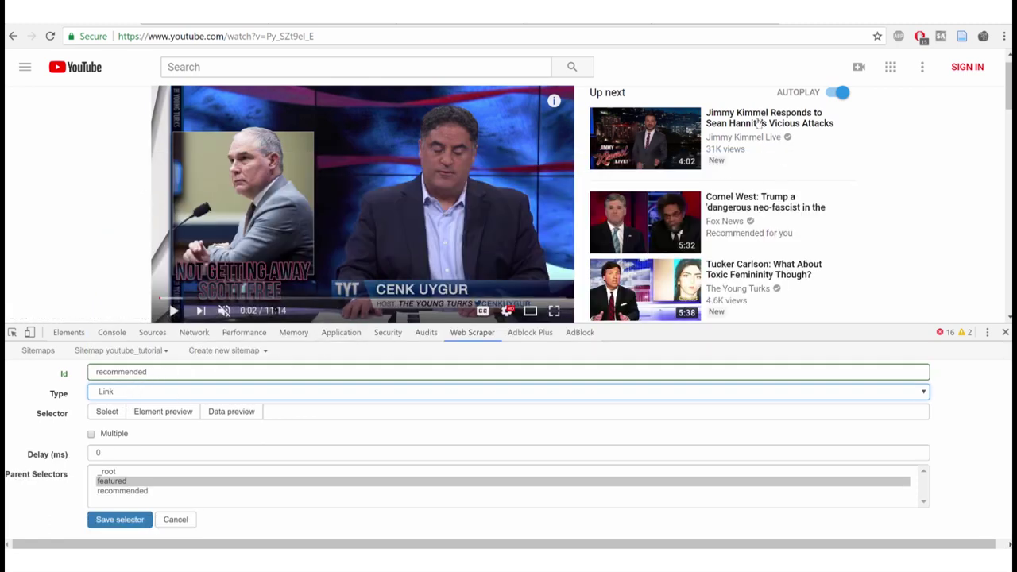
- Start picking elements for the recommended selector with the Jimmy Kimmel video link, and try to add the Cornel West link below it
left_click(107, 413)
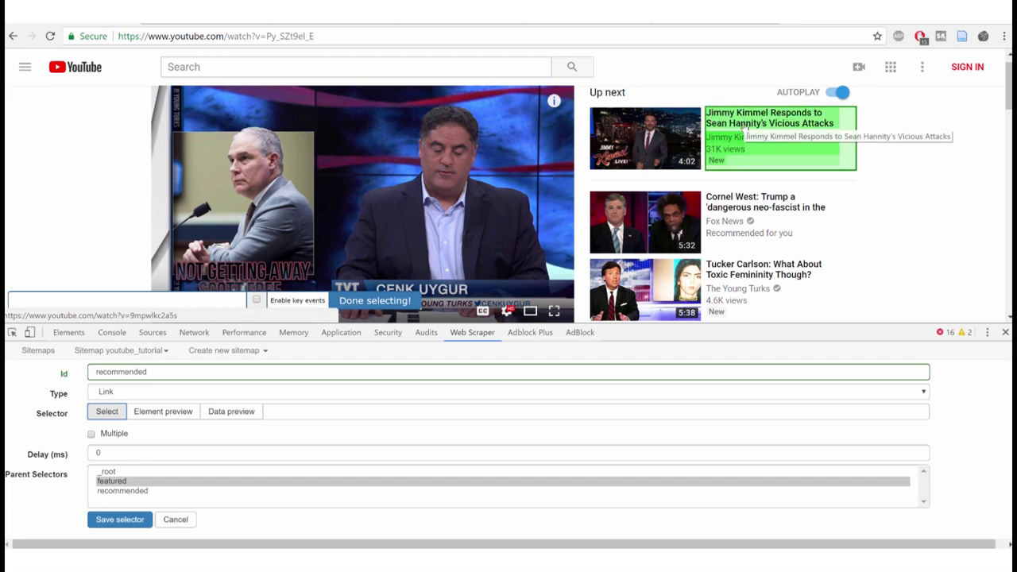
left_click(849, 144)
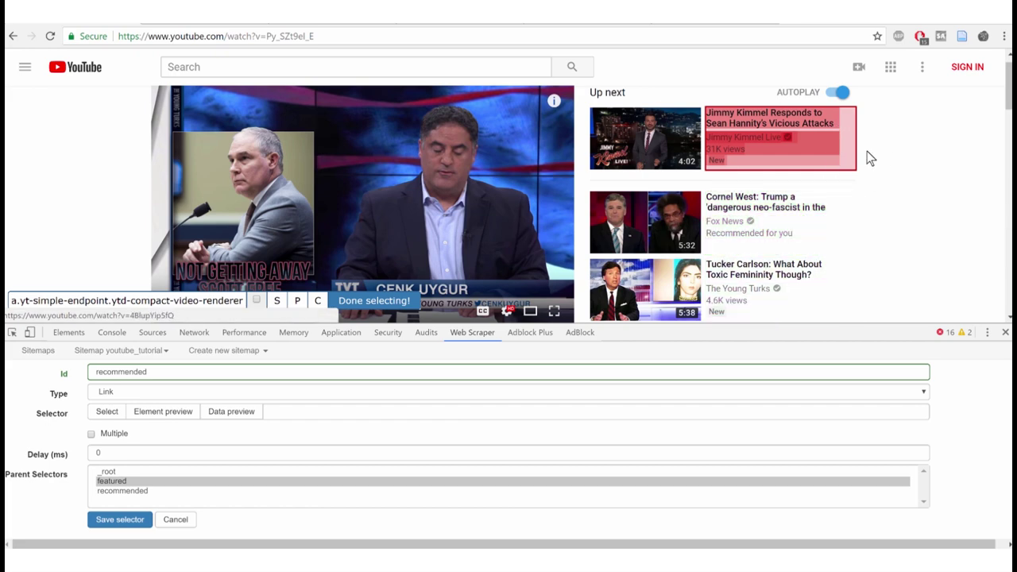
left_click(846, 208)
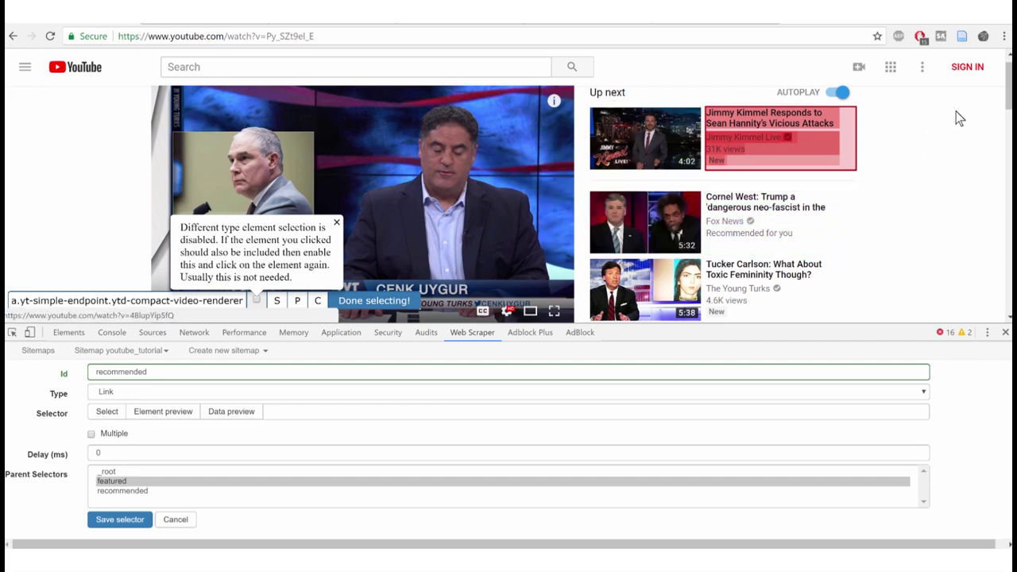
scroll(1008, 87, "down", 1)
scroll(369, 286, "down", 4)
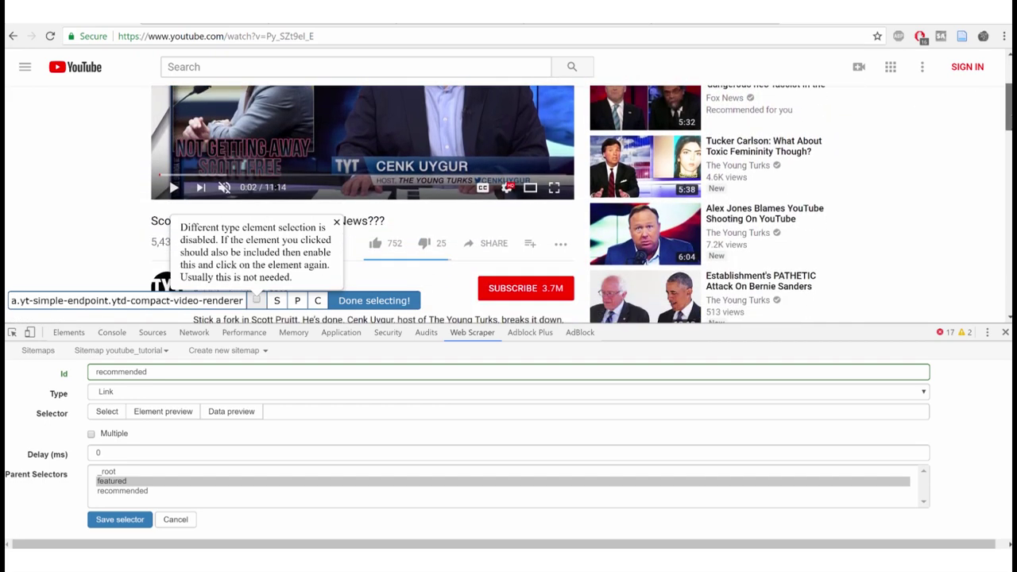
scroll(369, 286, "down", 1)
scroll(370, 286, "up", 4)
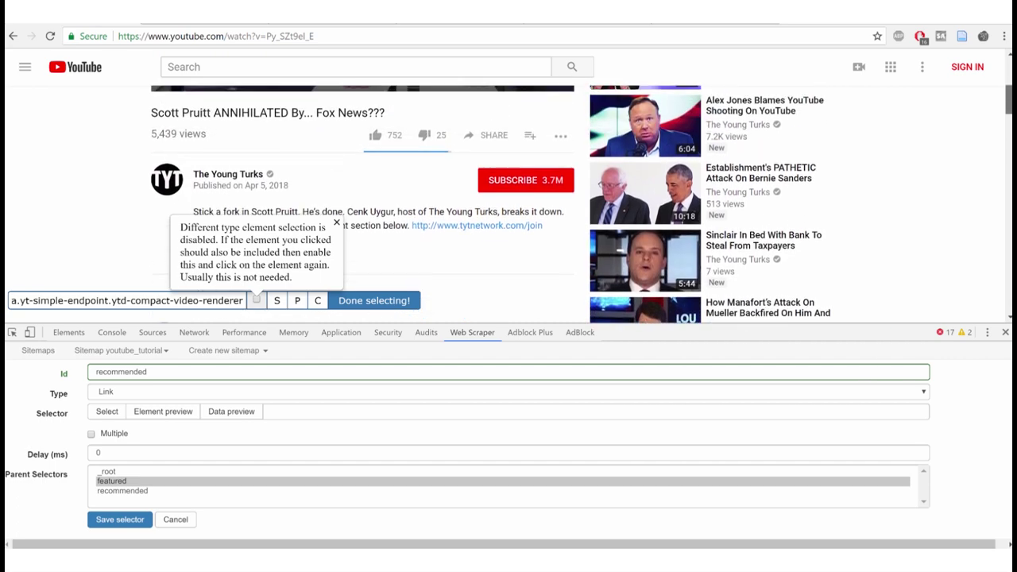
scroll(976, 127, "up", 2)
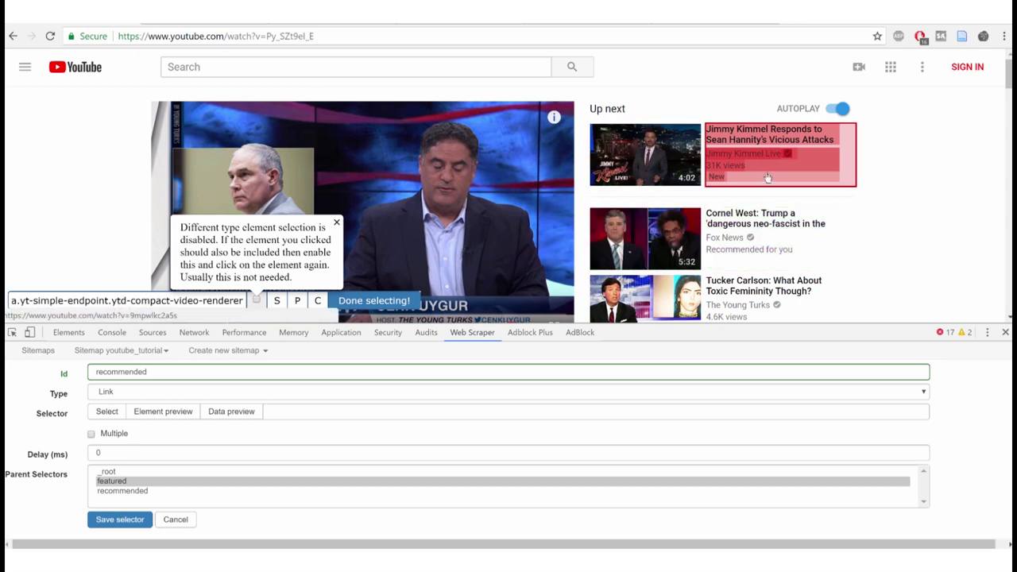
scroll(811, 163, "down", 2)
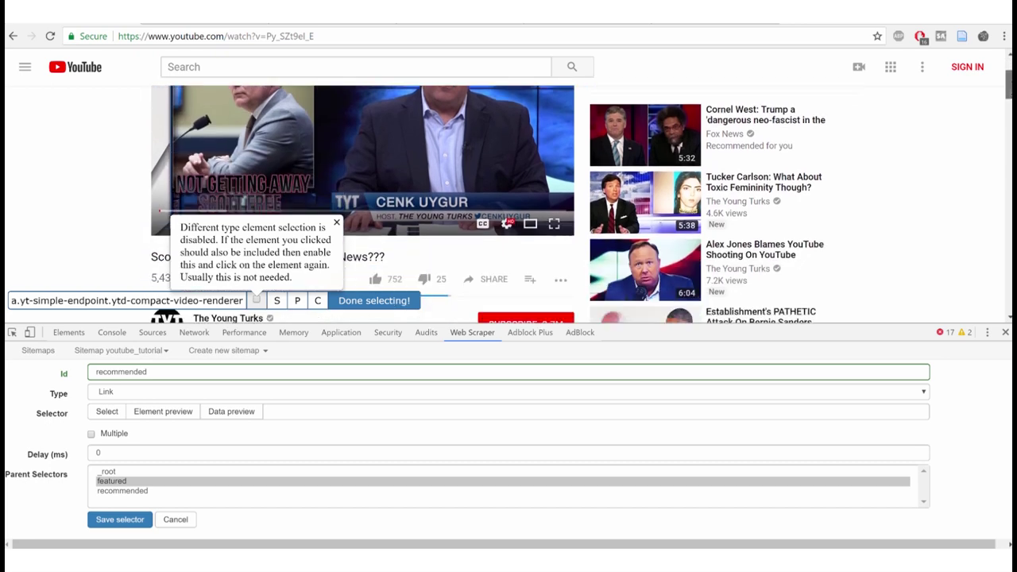
scroll(830, 157, "up", 1)
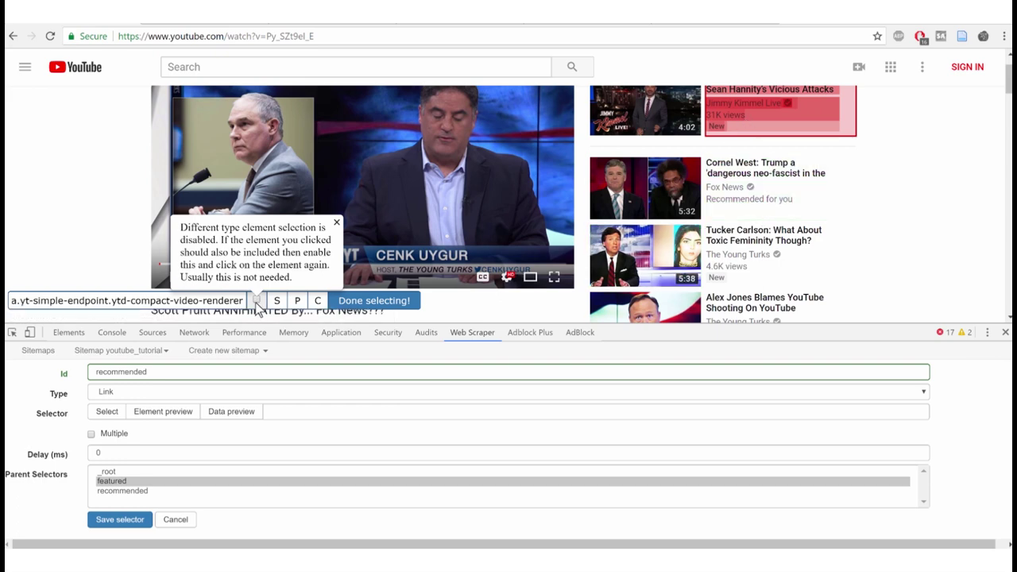
- Allow different element types, add the Cornel West and Tucker Carlson video links to the selection, and check the highlighted Up next list
left_click(257, 301)
left_click(839, 193)
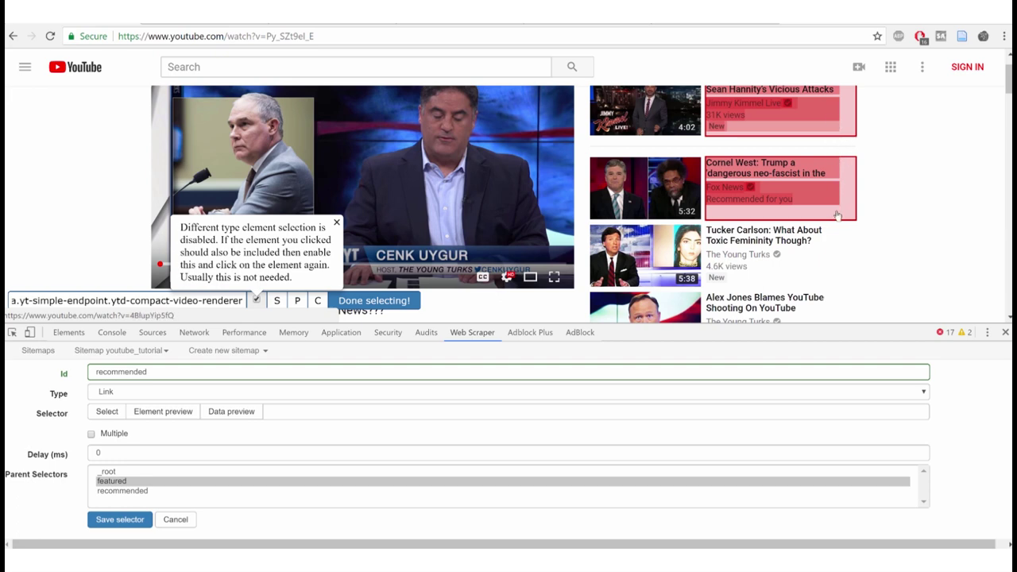
left_click_drag(1007, 80, 1008, 85)
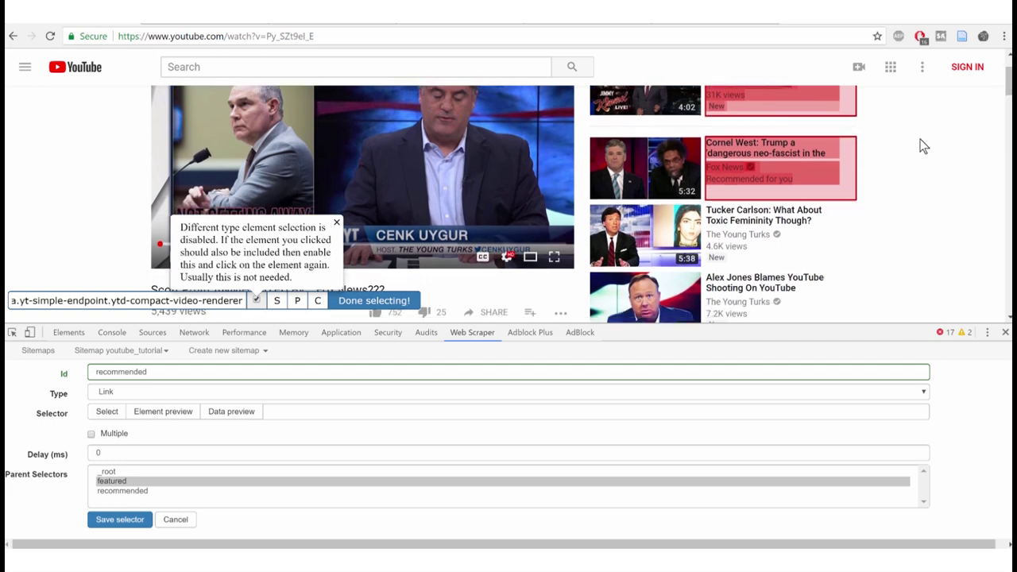
left_click(844, 229)
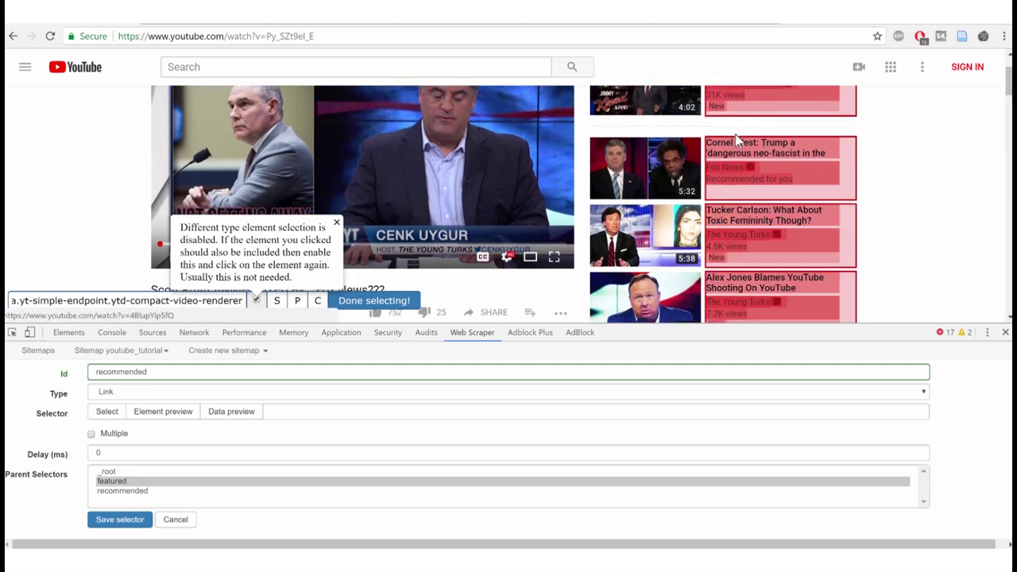
scroll(581, 195, "down", 1)
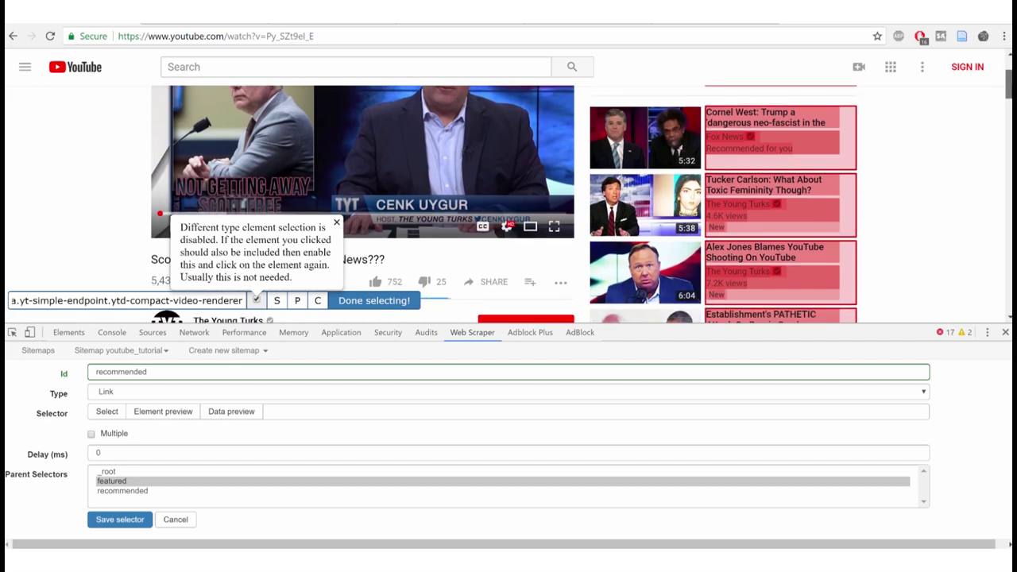
scroll(582, 195, "down", 3)
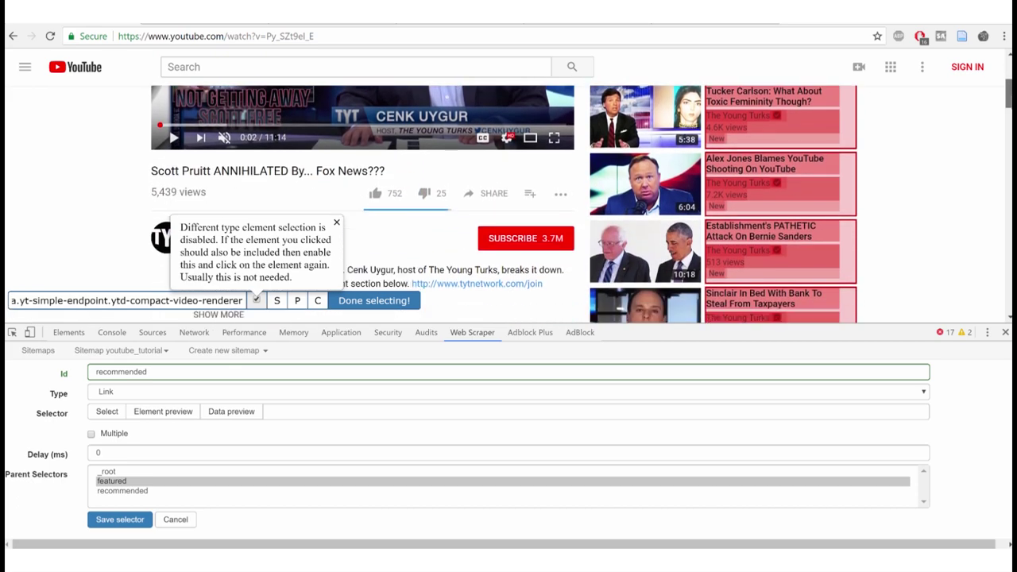
scroll(582, 194, "up", 2)
scroll(582, 195, "up", 1)
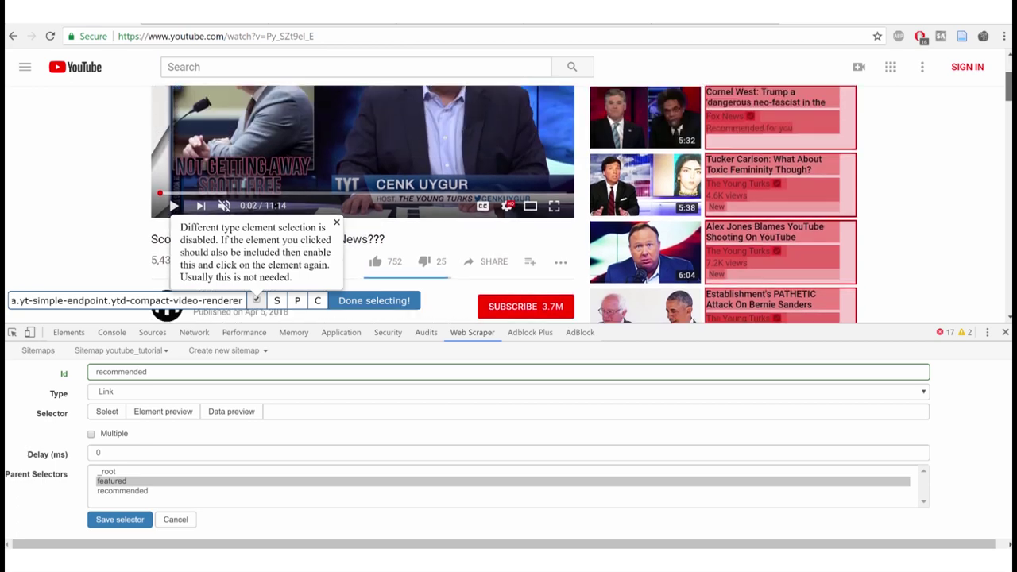
scroll(581, 194, "down", 2)
scroll(582, 195, "up", 3)
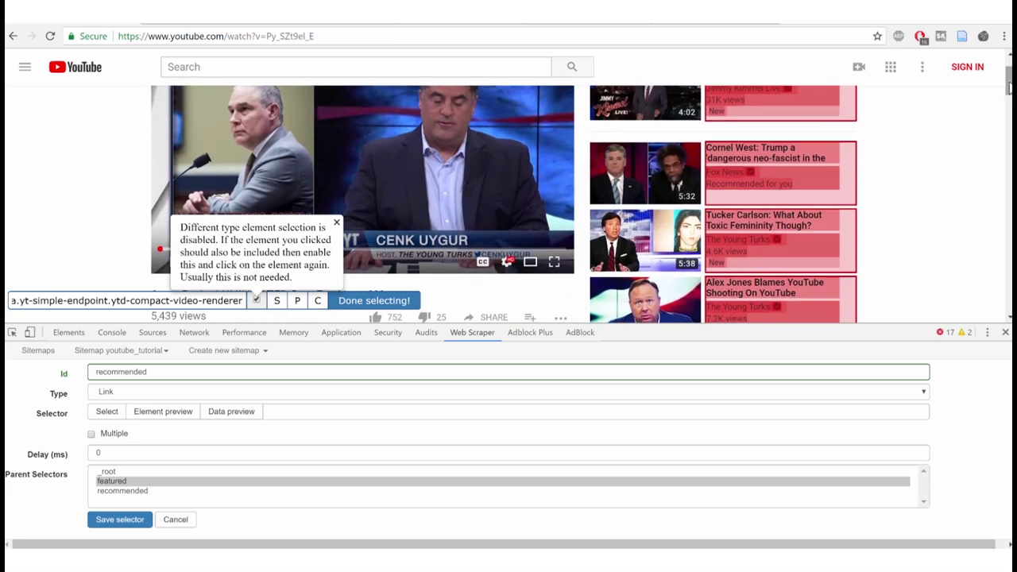
- Set the recommended selector to multiple, finish the element selection, and save the selector
left_click(91, 433)
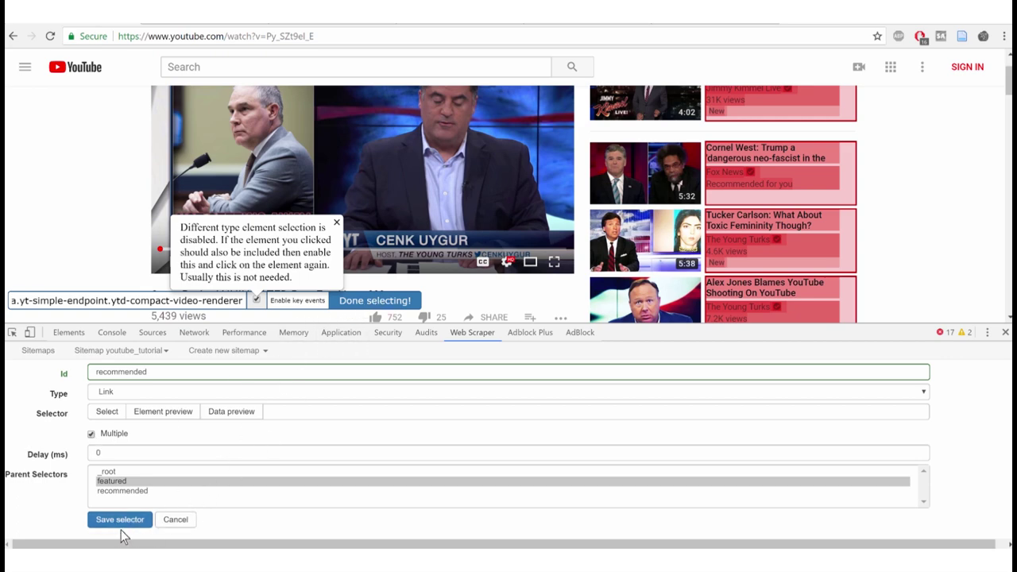
left_click(366, 305)
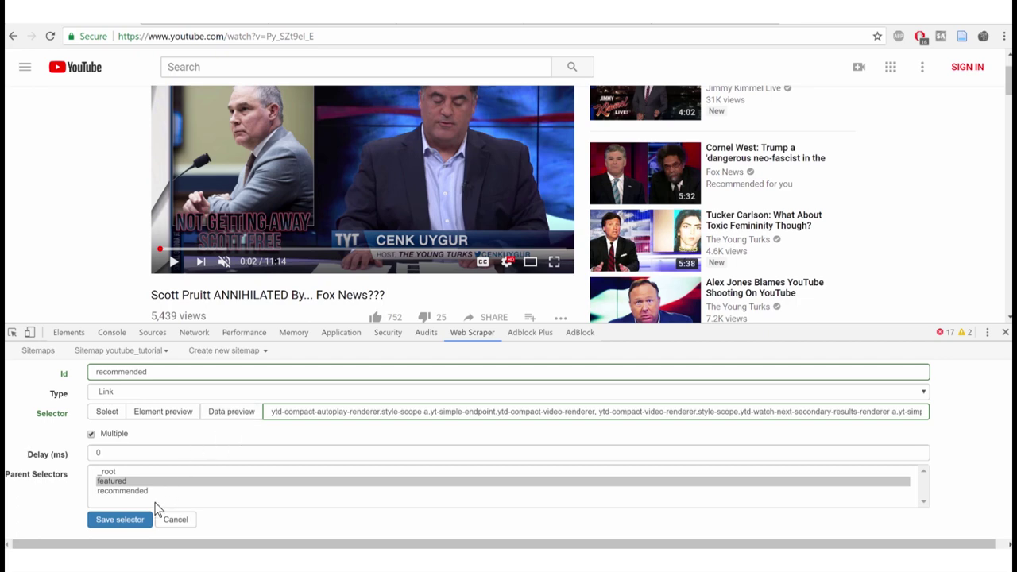
left_click(120, 520)
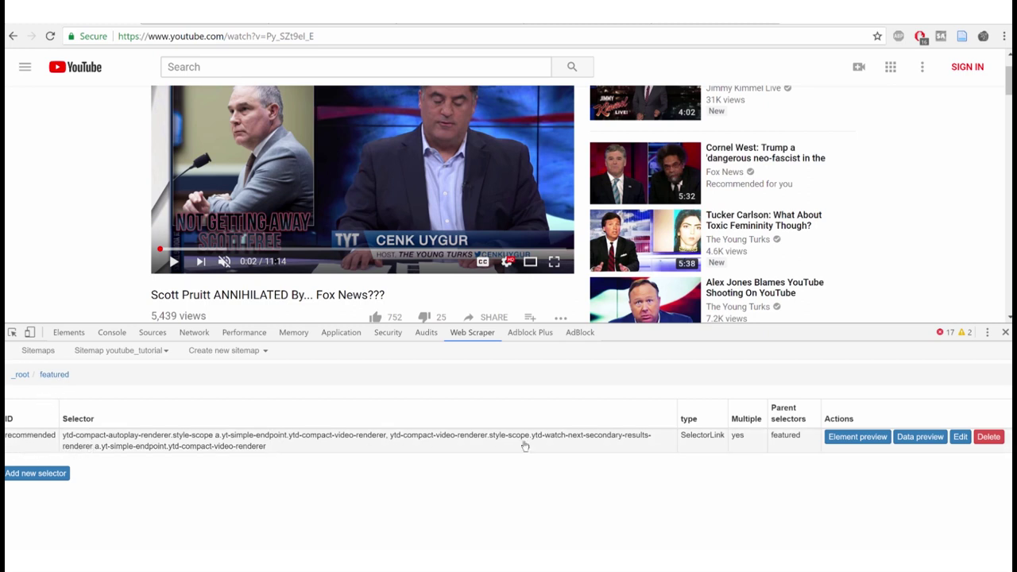
- Preview the data of the recommended selector, check the listed titles and links, and close the preview
left_click(932, 438)
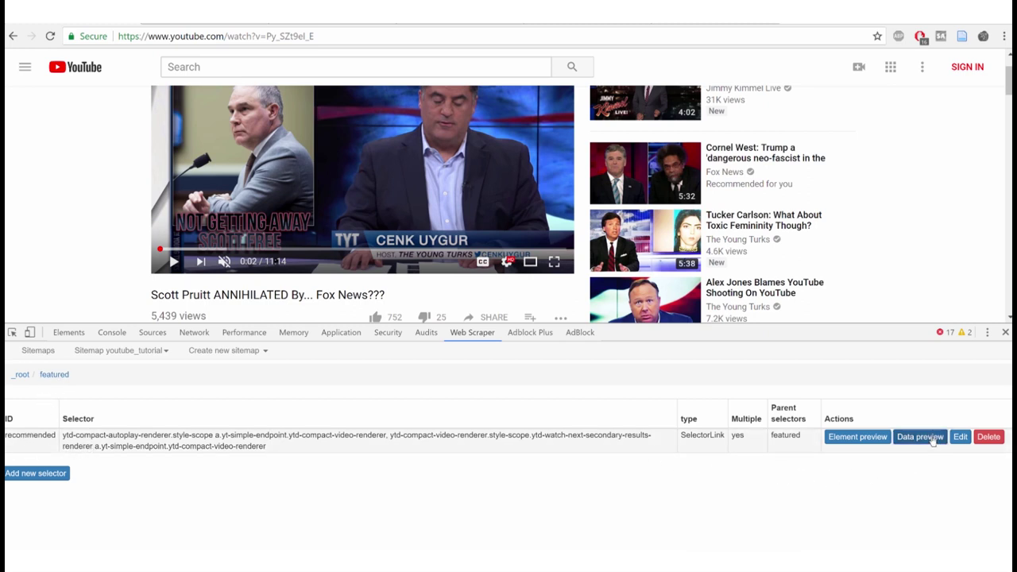
mouse_move(1007, 425)
left_mouse_down()
mouse_move(1007, 504)
mouse_move(1007, 425)
left_mouse_up()
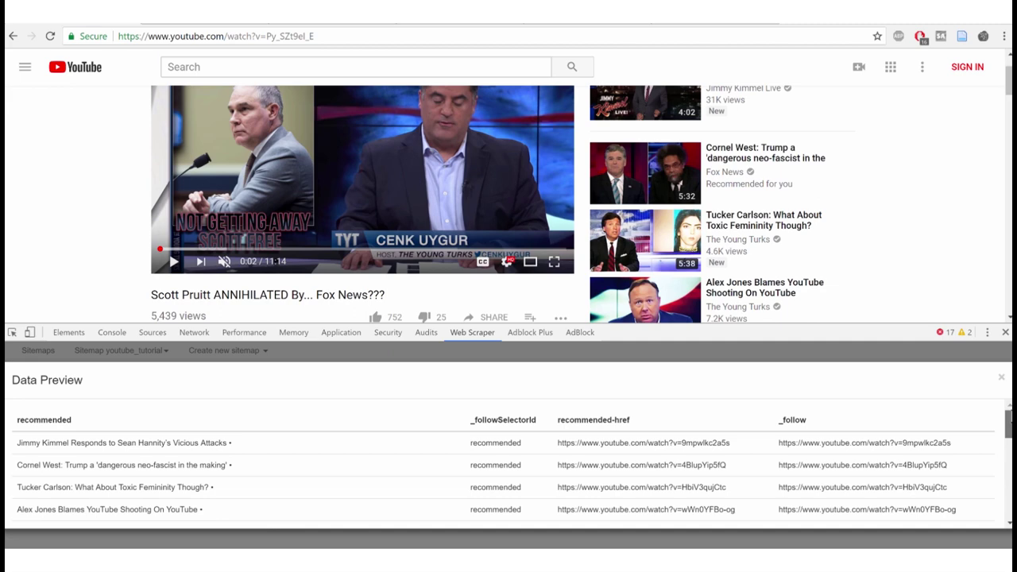
left_click(1003, 379)
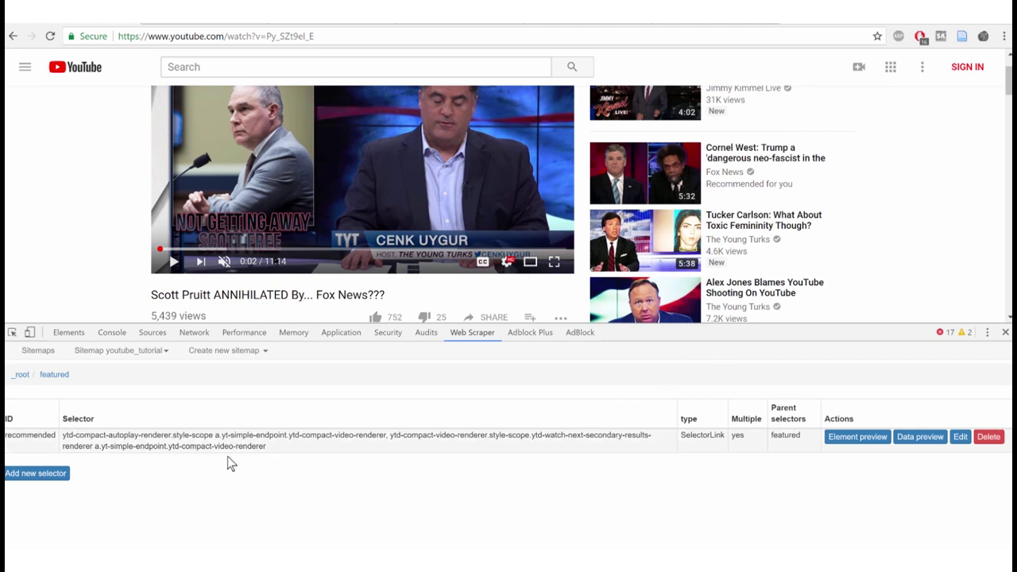
- Show the selector graph of the youtube_tutorial sitemap and expand its _root and featured nodes
left_click(94, 445)
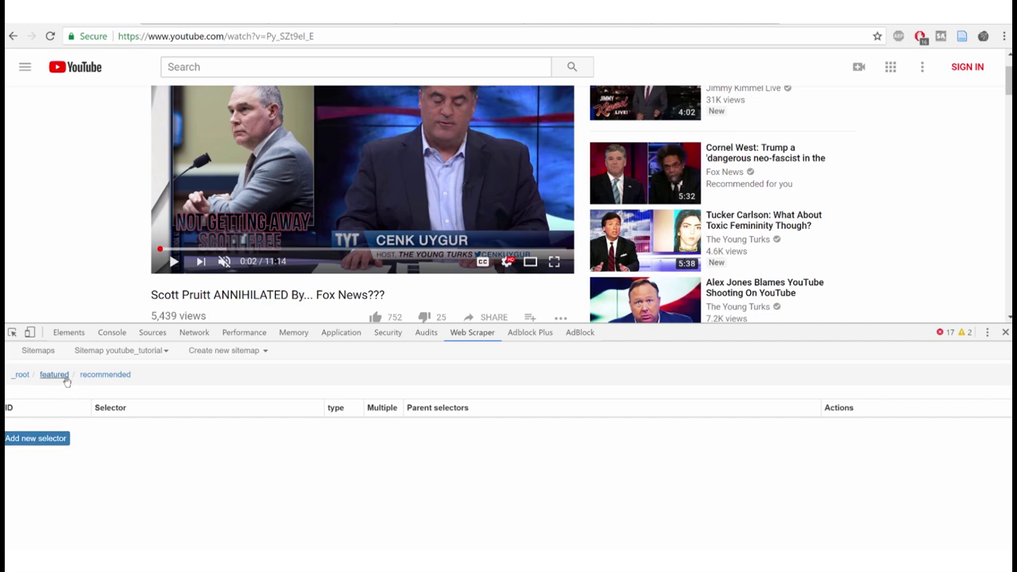
left_click(166, 351)
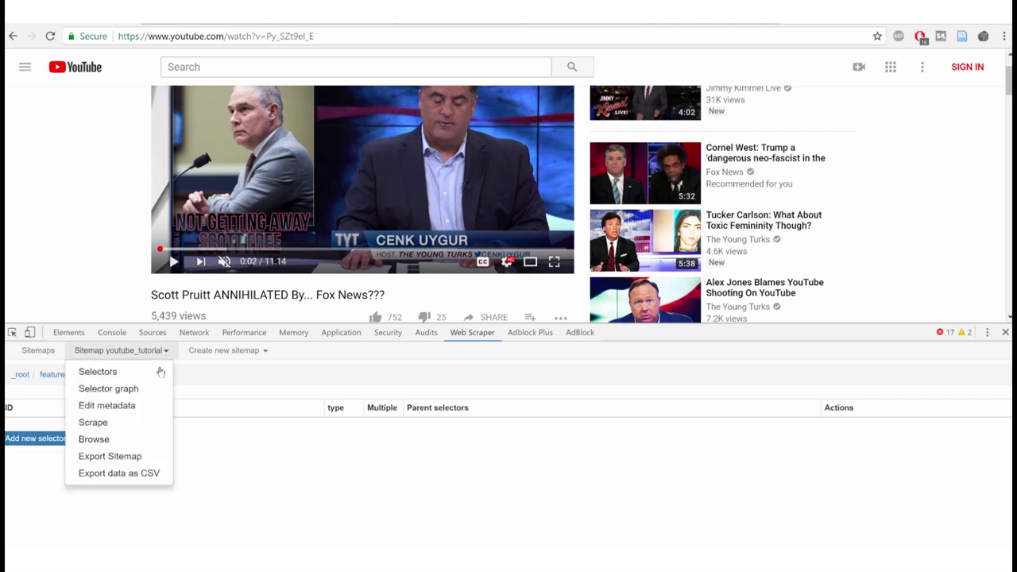
left_click(109, 389)
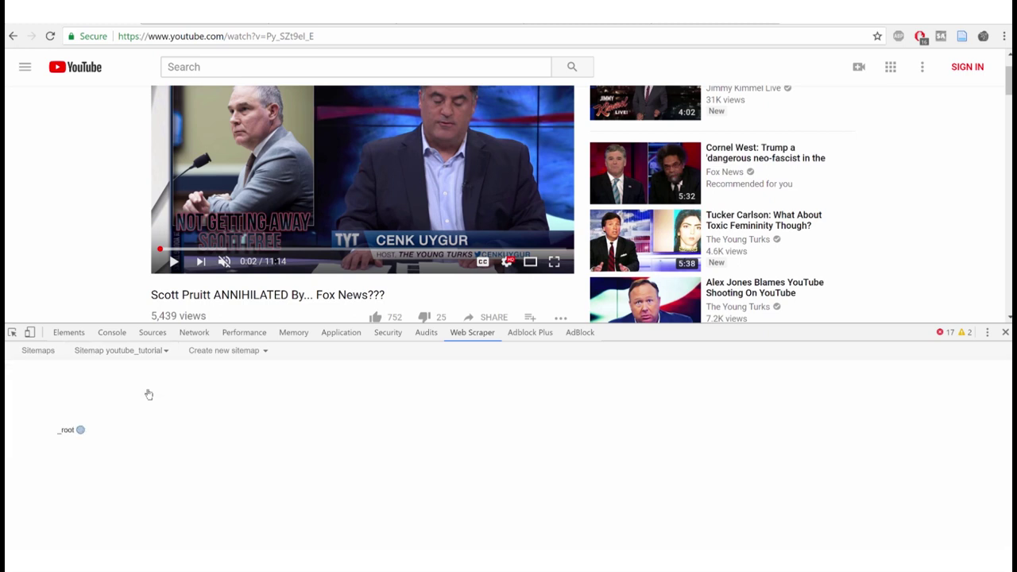
left_click(80, 431)
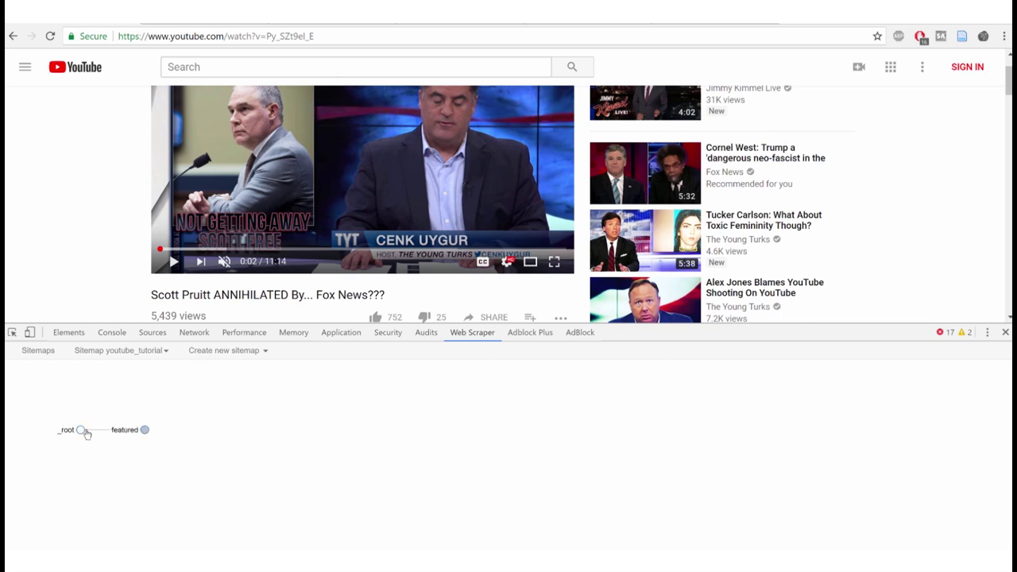
left_click(146, 430)
- Start scraping the youtube_tutorial sitemap with the request interval and page load delay at 2000 ms
left_click(163, 351)
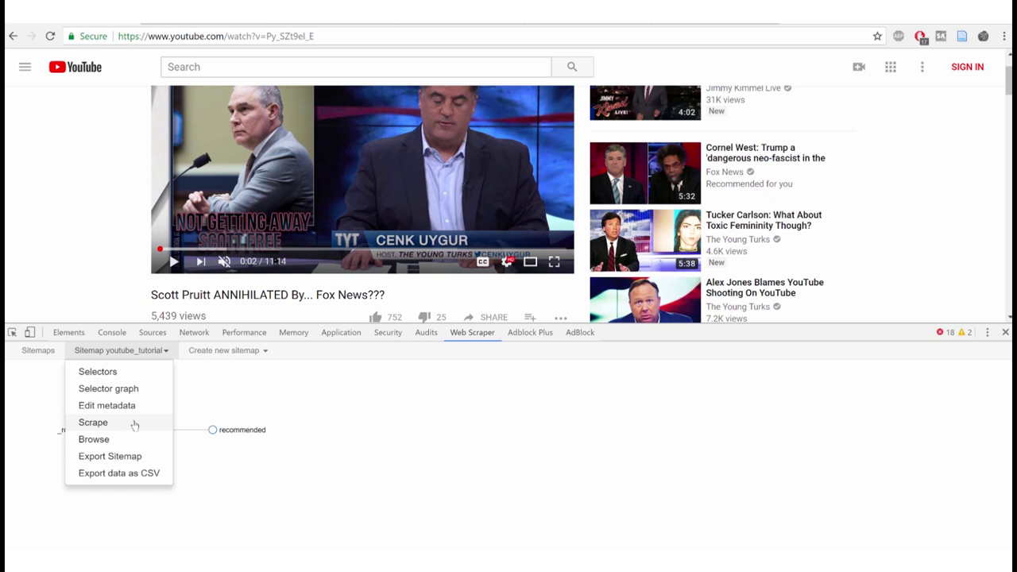
left_click(93, 422)
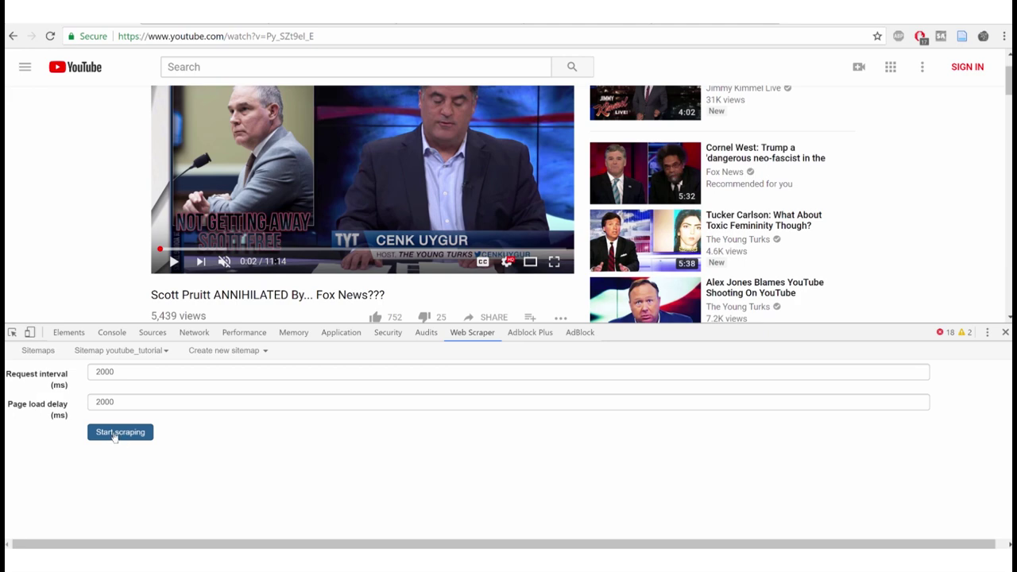
left_click(120, 432)
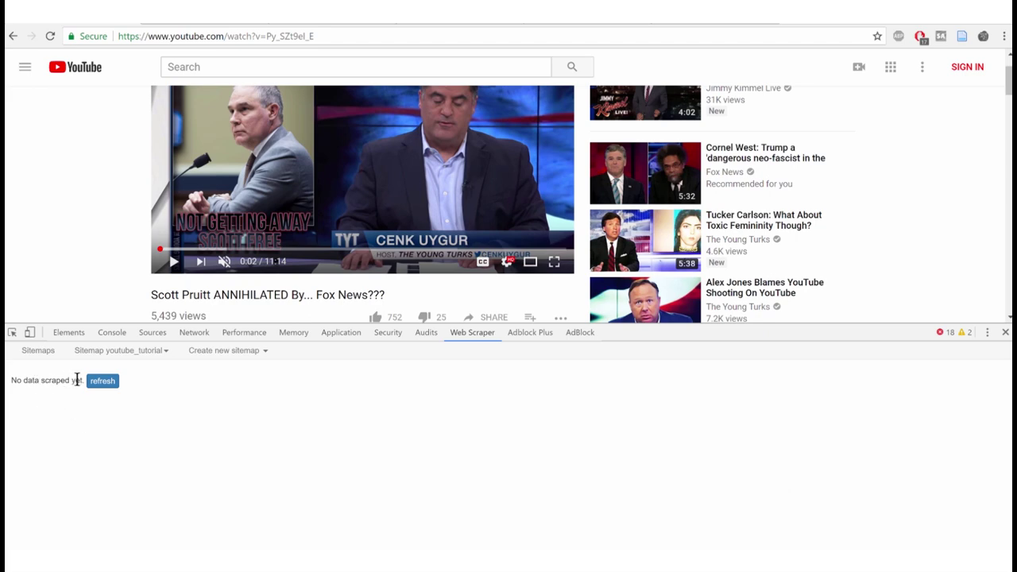
- Refresh the scraped data and look through the rows of featured and recommended videos with their links
left_click(103, 382)
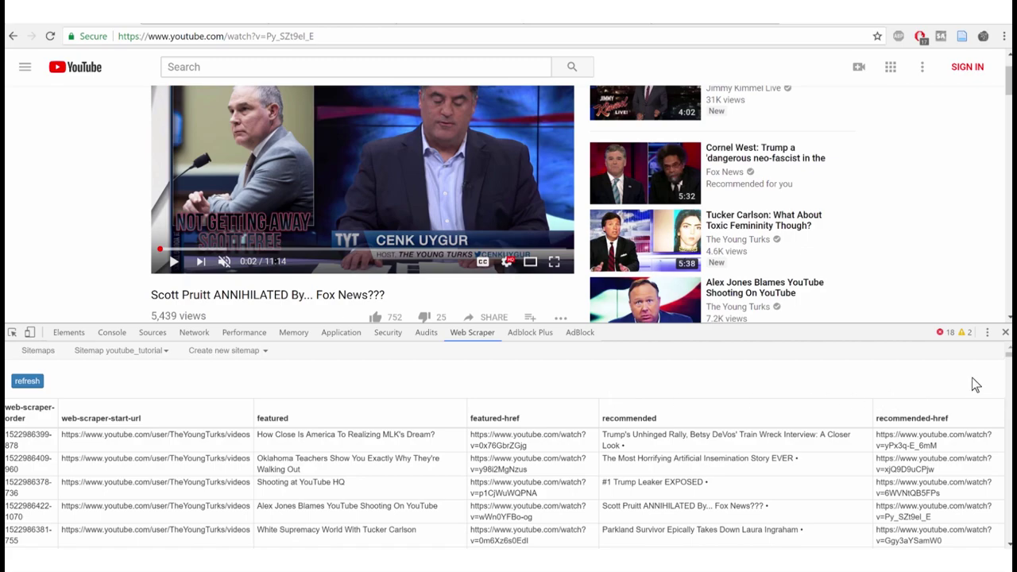
scroll(888, 412, "down", 10)
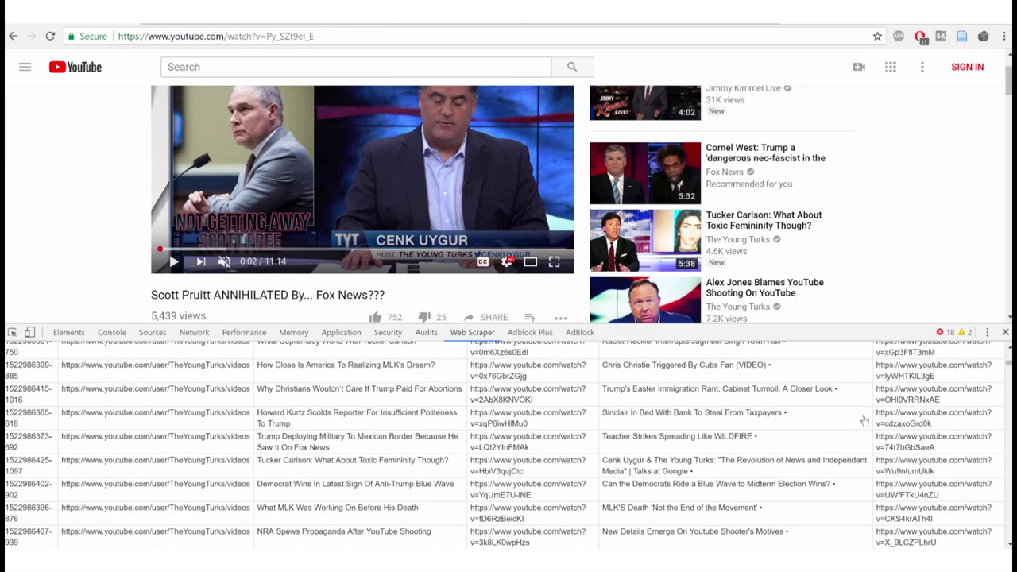
scroll(844, 445, "down", 5)
scroll(838, 454, "up", 8)
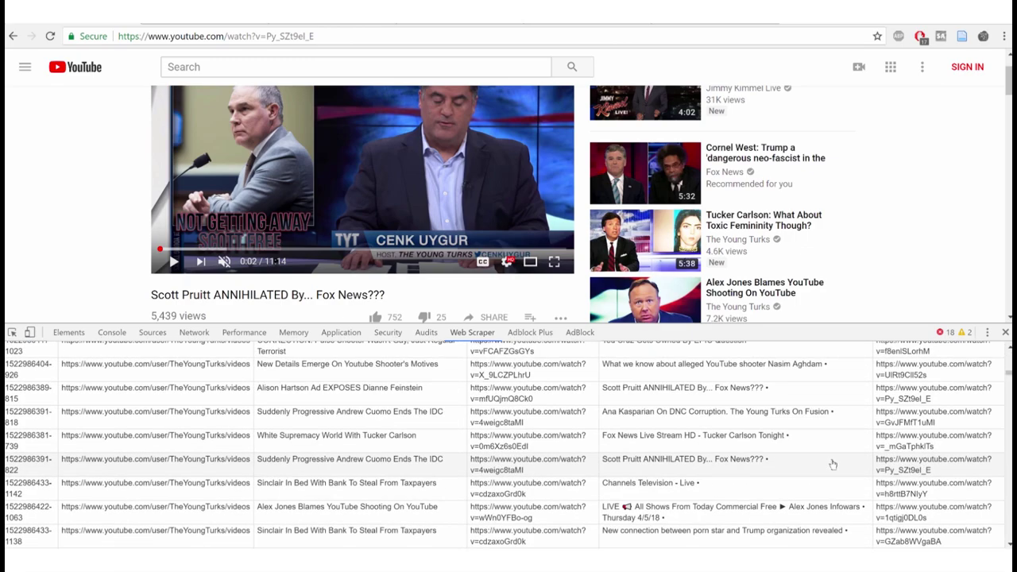
scroll(831, 464, "up", 15)
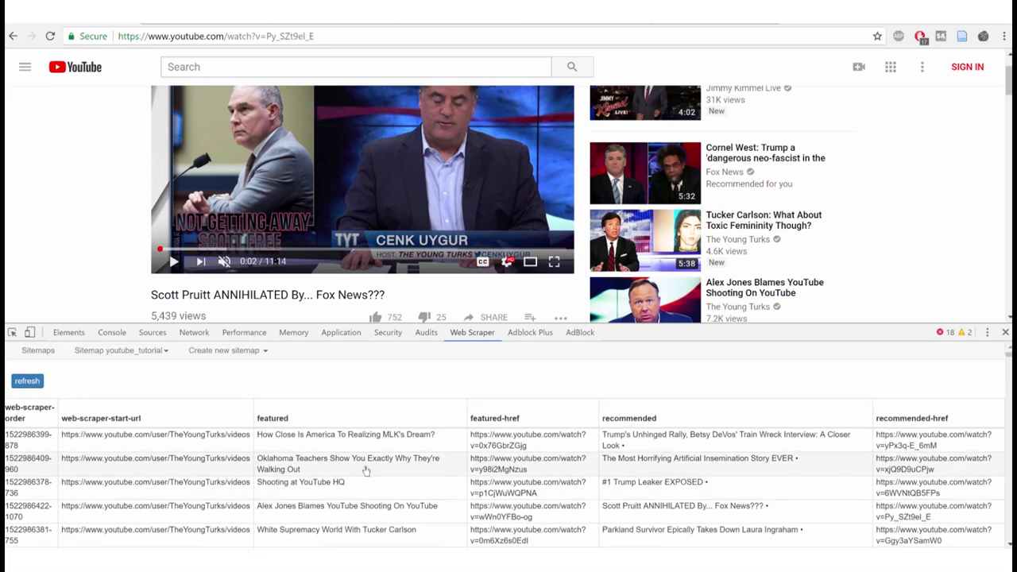
- Export the scraped youtube_tutorial data as CSV and download the generated file
left_click(162, 352)
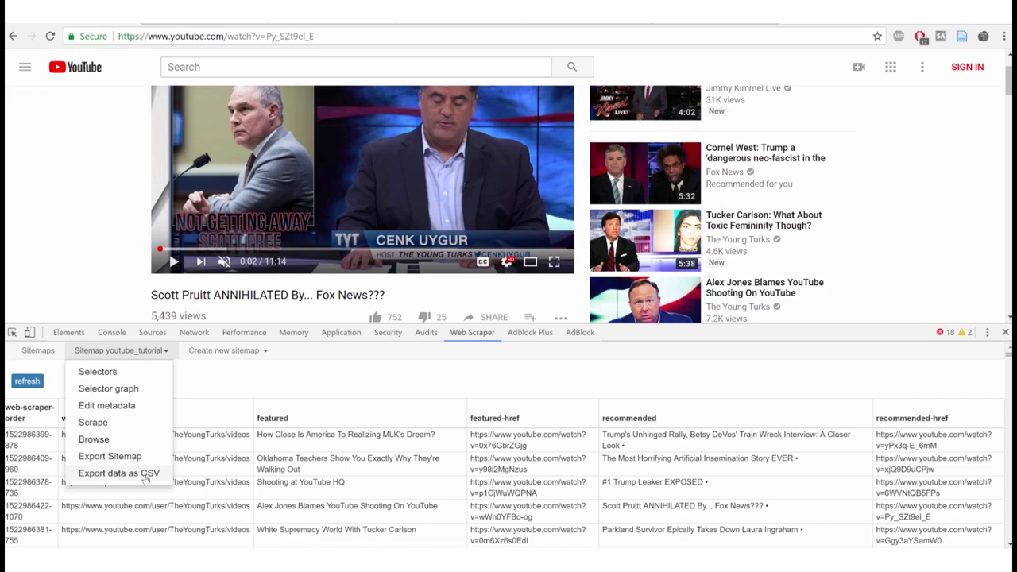
left_click(119, 473)
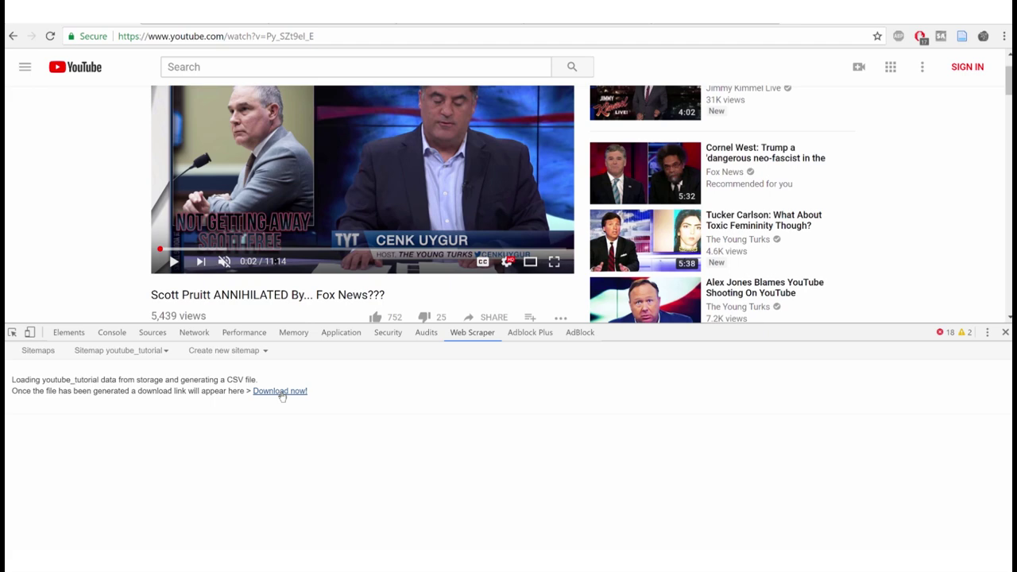
left_click(280, 391)
left_click(349, 381)
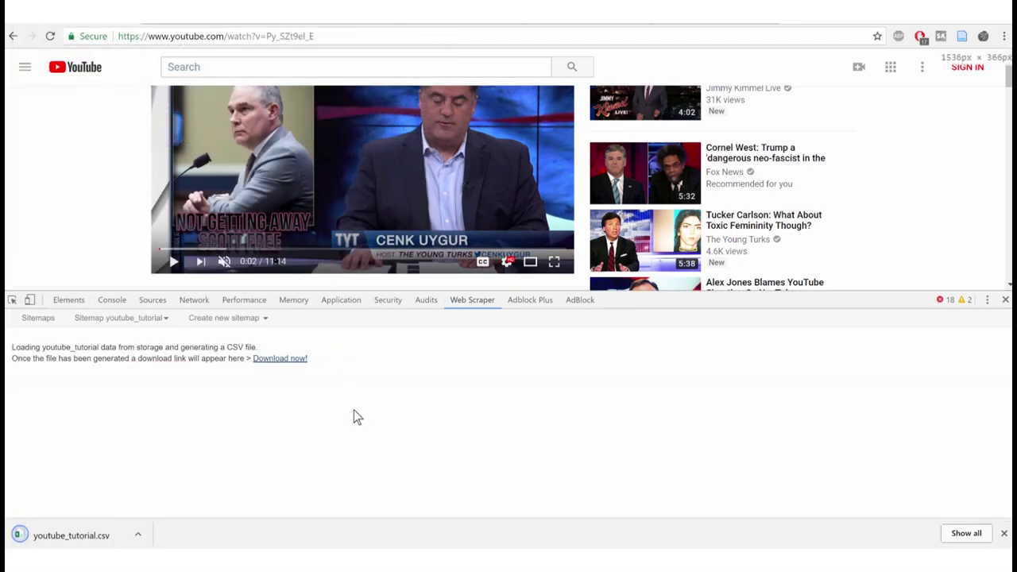
- Open the downloaded youtube_tutorial.csv in Excel and widen the web-scraper-order column to show its full values
left_click(93, 536)
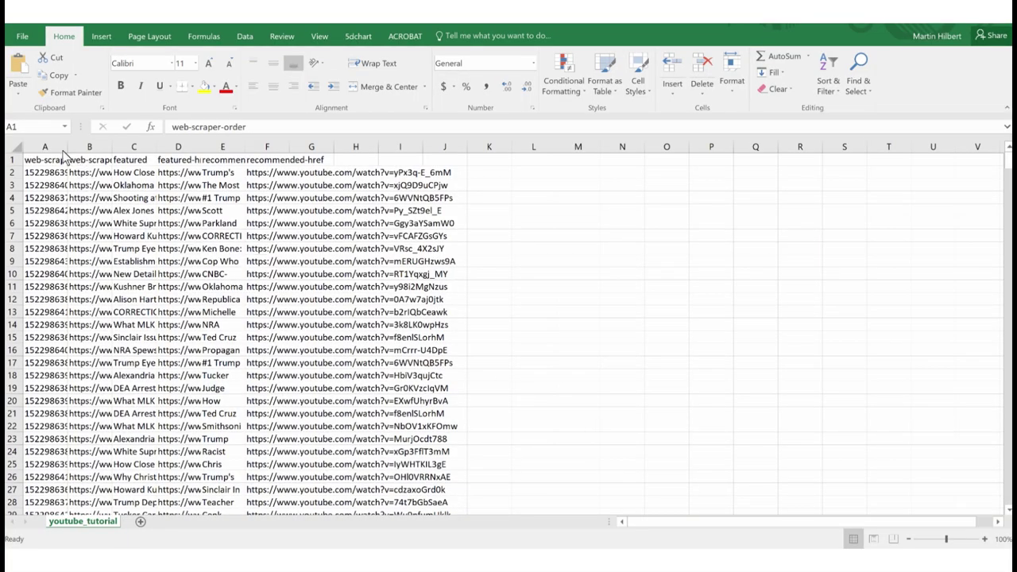
left_click(50, 160)
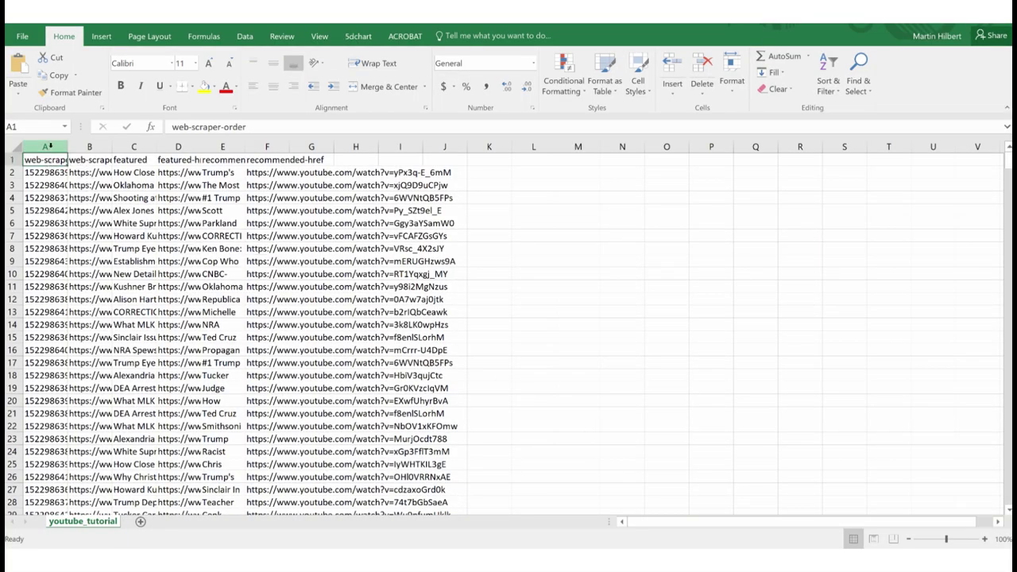
left_click(49, 146)
left_click_drag(67, 146, 123, 146)
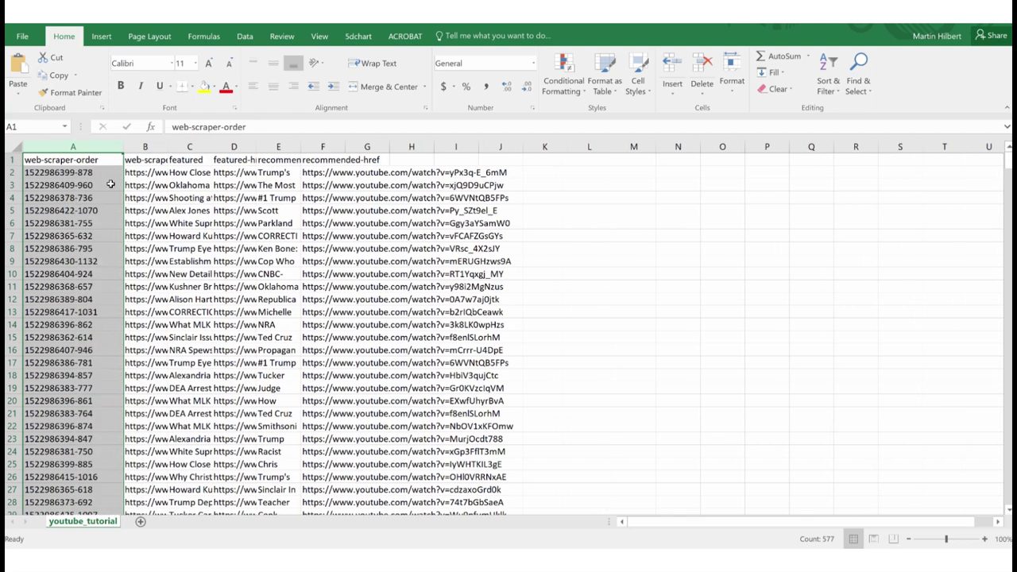
- Look through the scraped rows down to the last entry and return to the header row
left_click(97, 174)
scroll(101, 229, "down", 14)
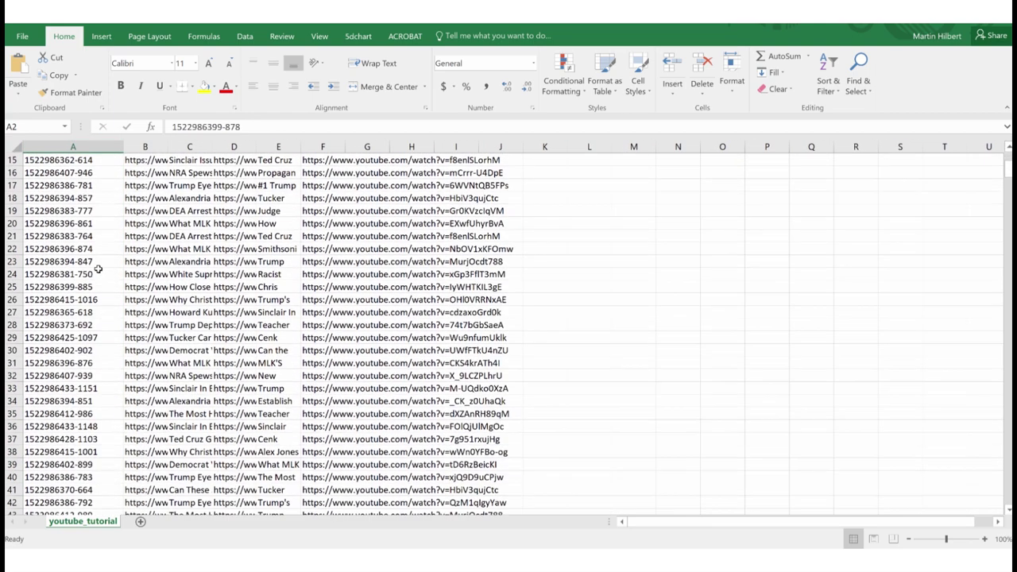
scroll(87, 370, "down", 20)
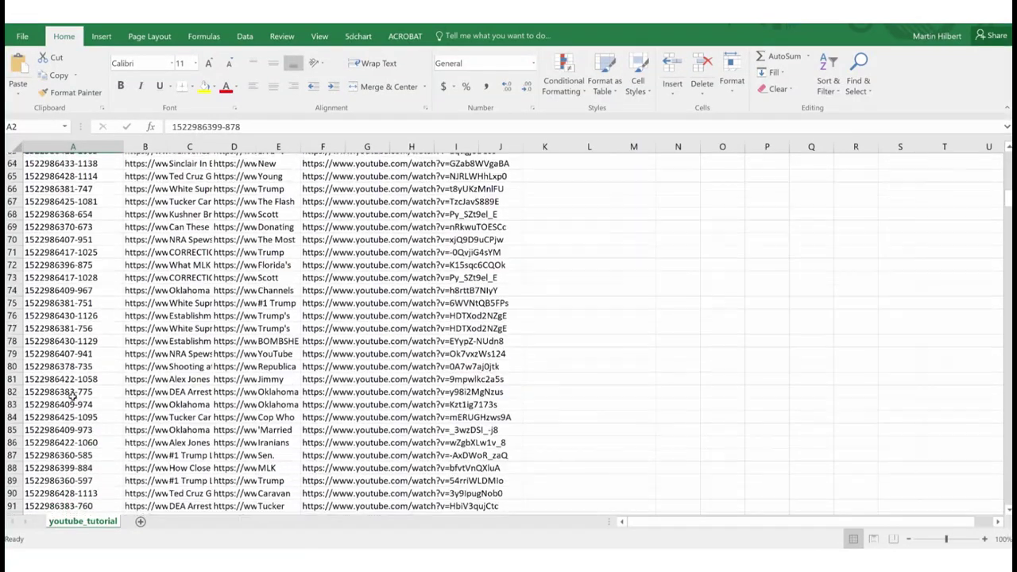
scroll(72, 413, "down", 20)
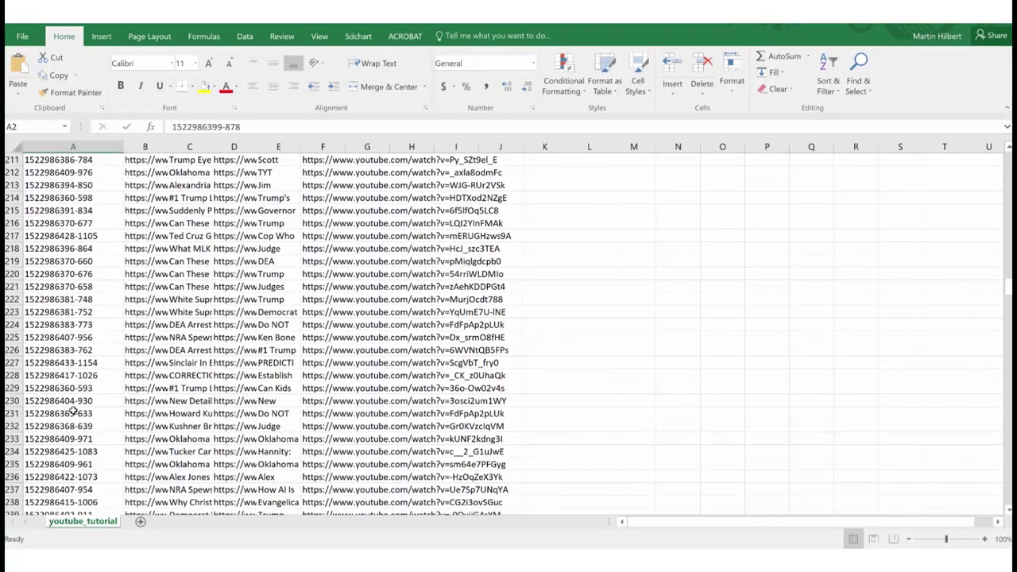
scroll(73, 413, "down", 20)
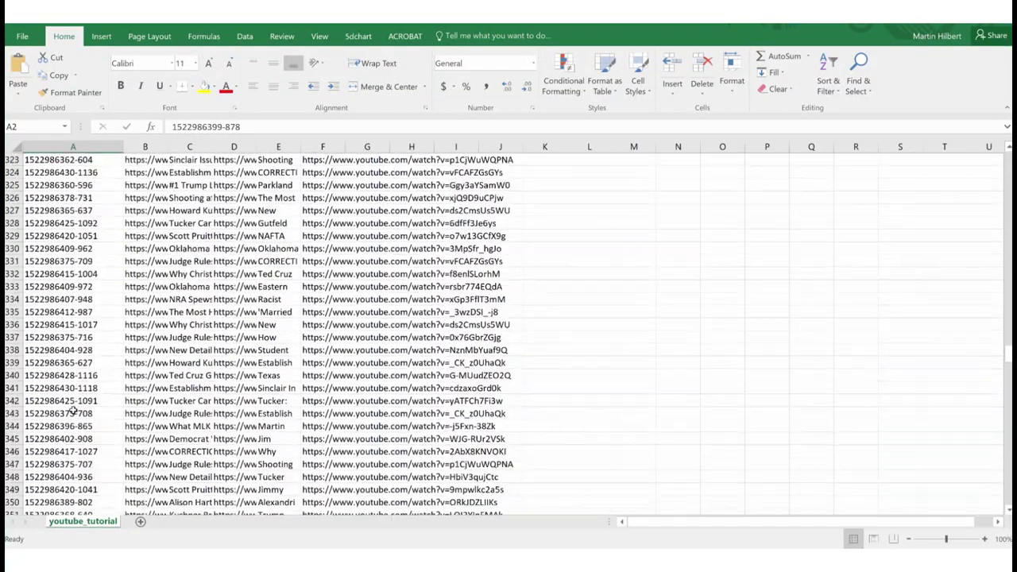
scroll(76, 409, "down", 20)
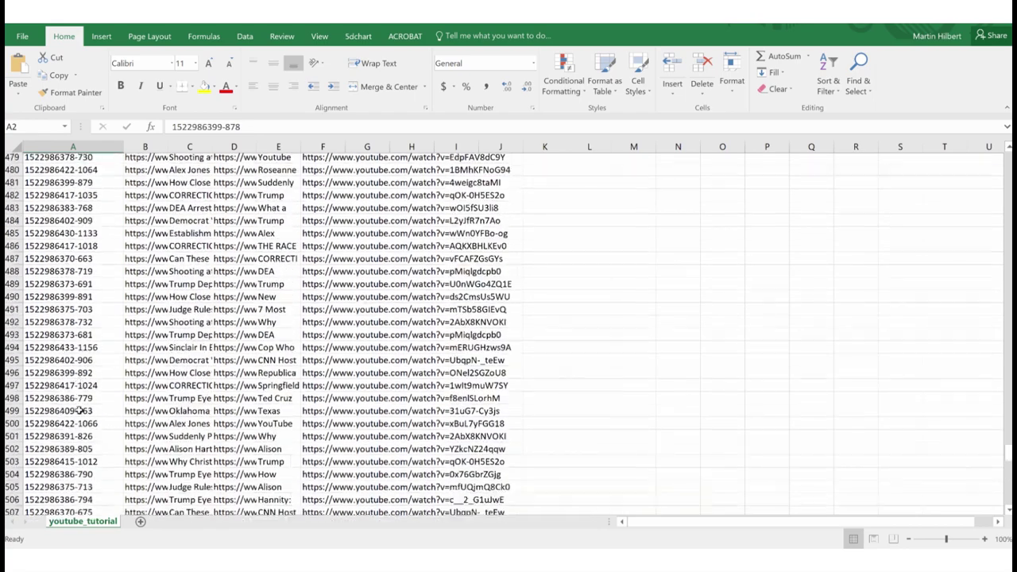
scroll(79, 406, "down", 9)
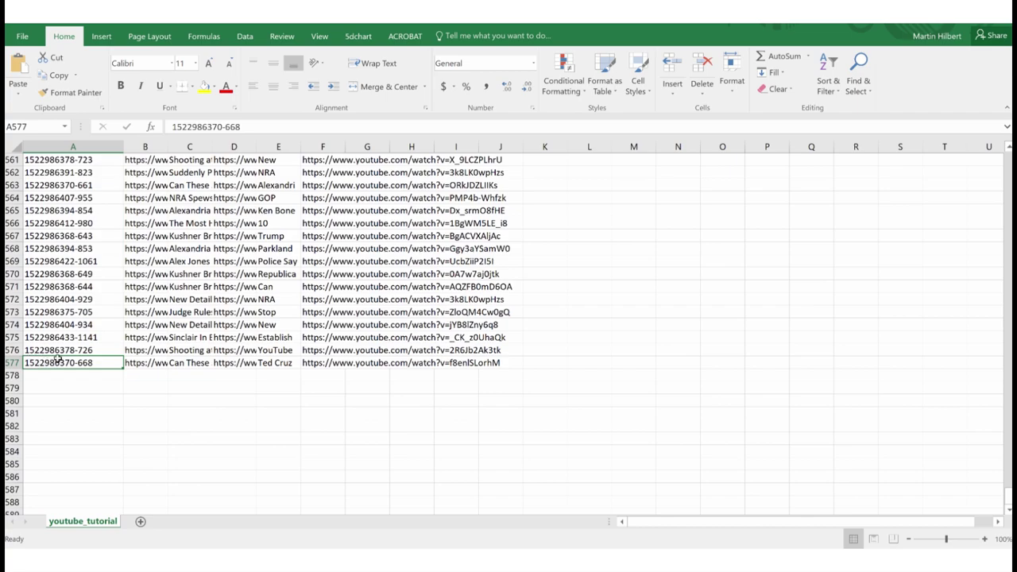
scroll(59, 363, "up", 20)
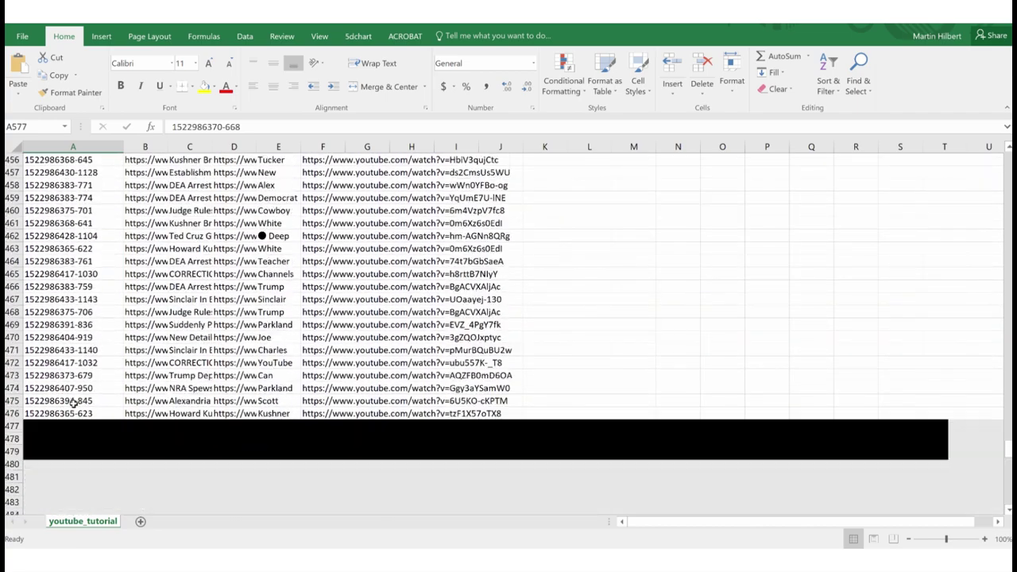
scroll(74, 402, "up", 20)
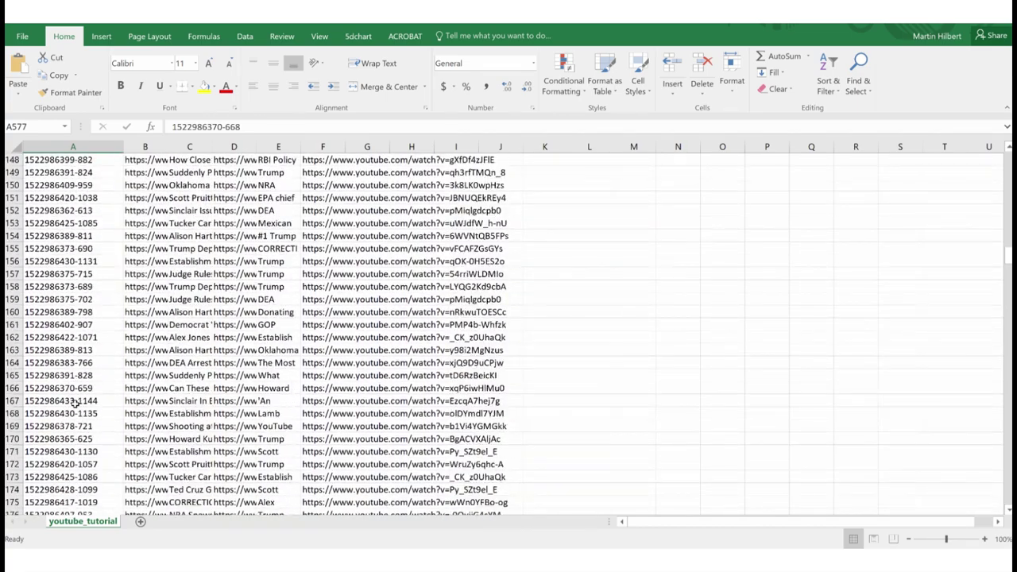
scroll(73, 403, "up", 19)
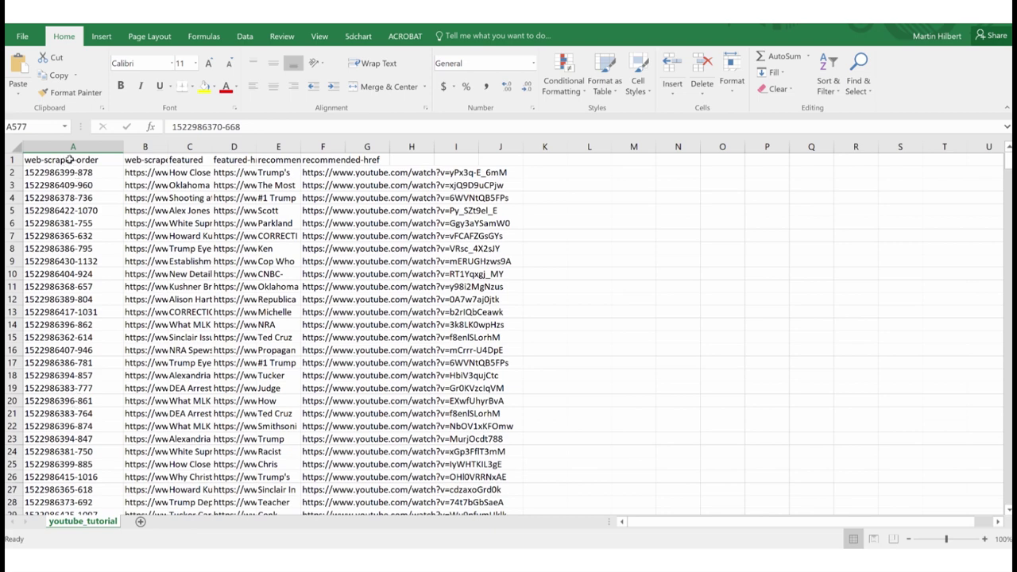
- Widen the web-scraper-start-url column to show the full channel URLs and check the entries below
left_click(144, 146)
left_click_drag(168, 146, 397, 146)
left_click(176, 173)
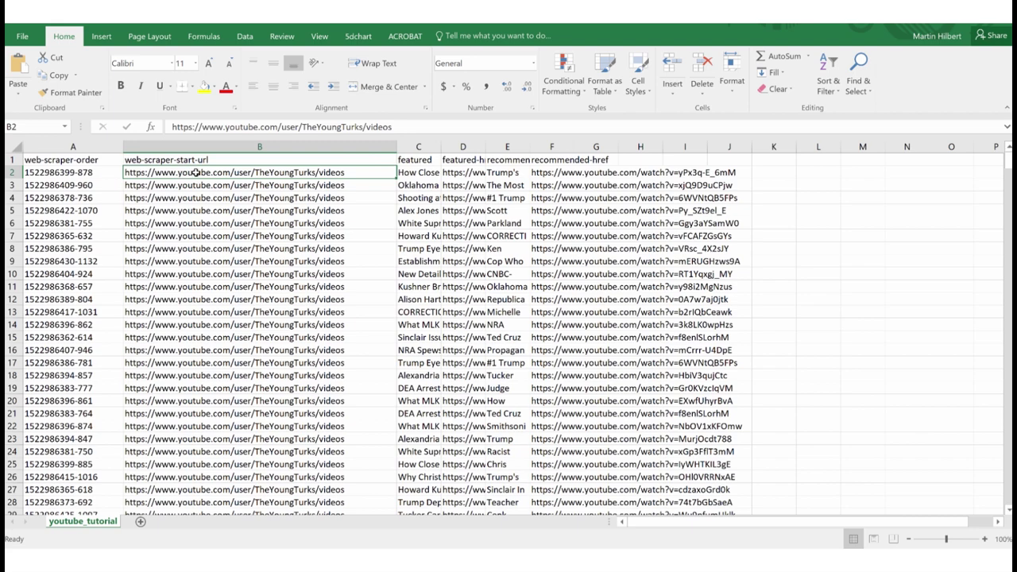
scroll(307, 177, "down", 20)
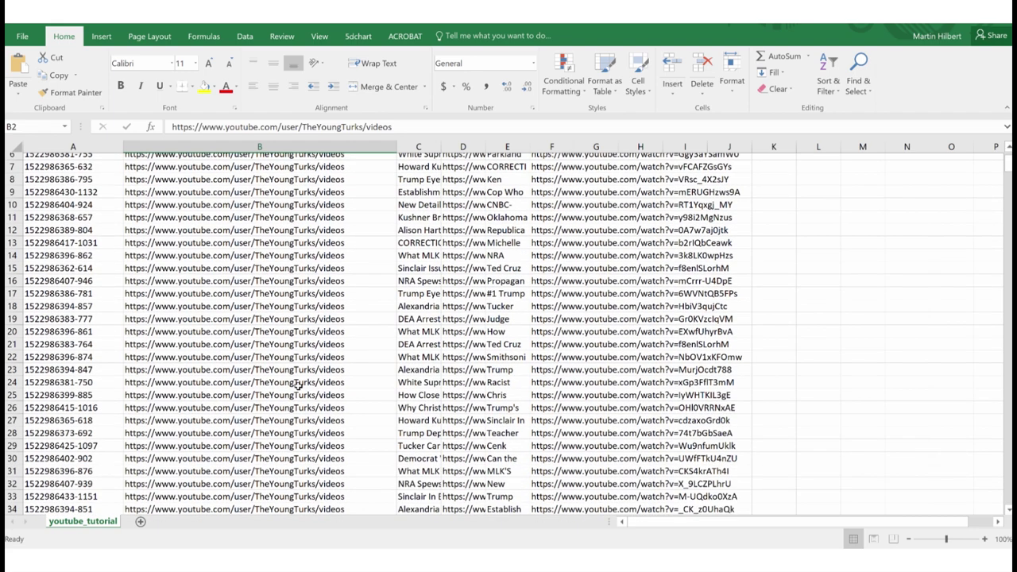
scroll(302, 389, "up", 20)
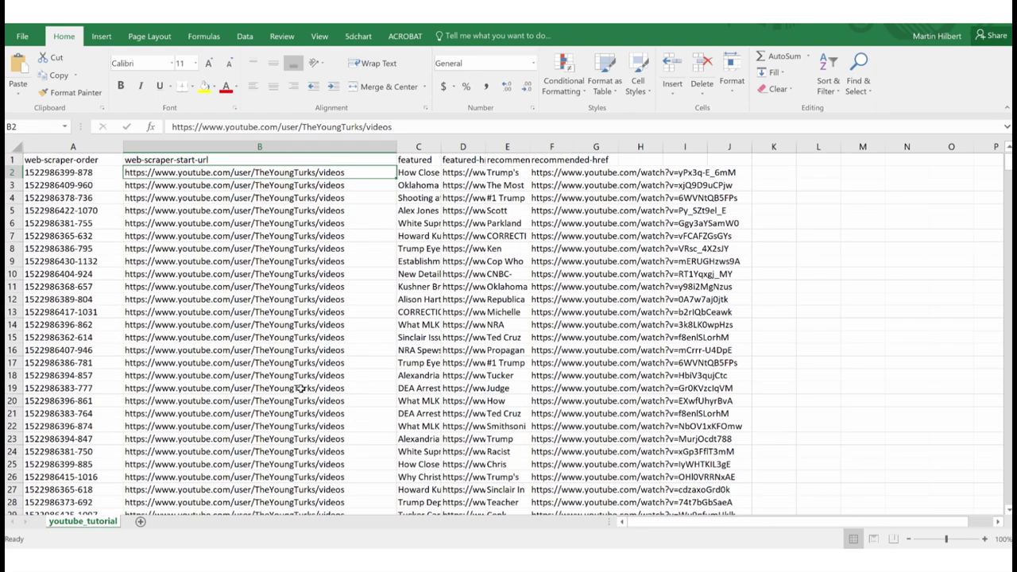
- Widen the featured column to show the full video titles and look through them
left_click_drag(397, 148, 668, 144)
left_click(394, 147)
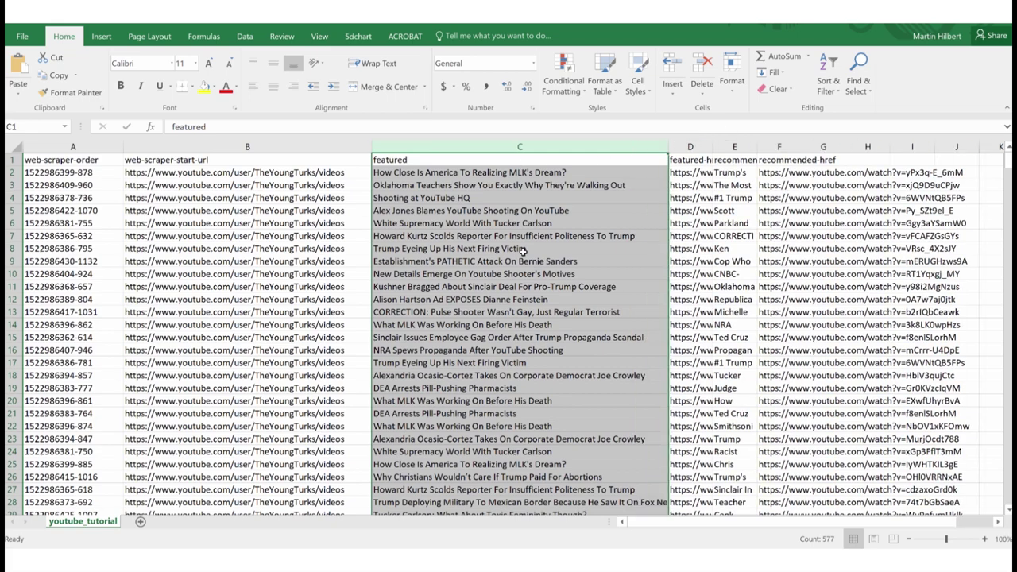
scroll(524, 251, "down", 10)
scroll(524, 251, "up", 10)
- Widen the featured-href and recommended columns to show the video links and recommended titles
left_click(678, 140)
left_click_drag(713, 146, 870, 151)
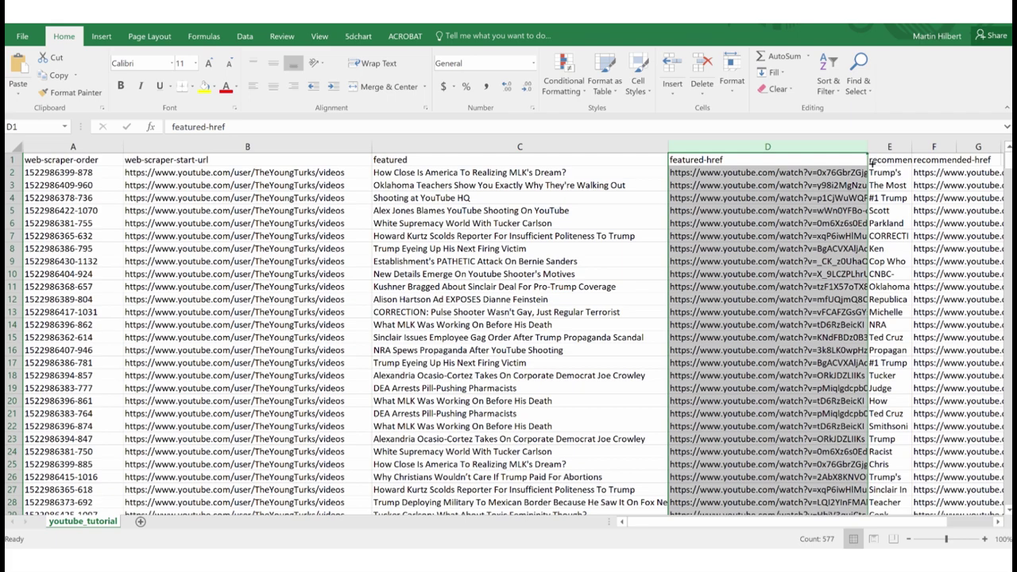
left_click(908, 539)
left_click(909, 540)
left_click_drag(694, 145, 896, 151)
left_click(760, 144)
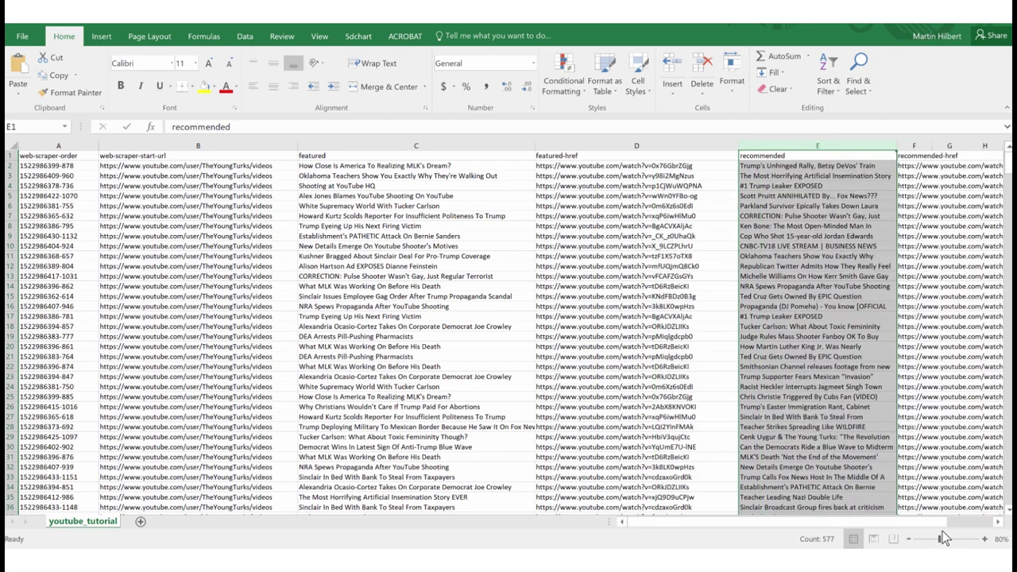
- Narrow the web-scraper-start-url and featured-href columns slightly to fit more columns across the sheet
scroll(965, 527, "right", 1)
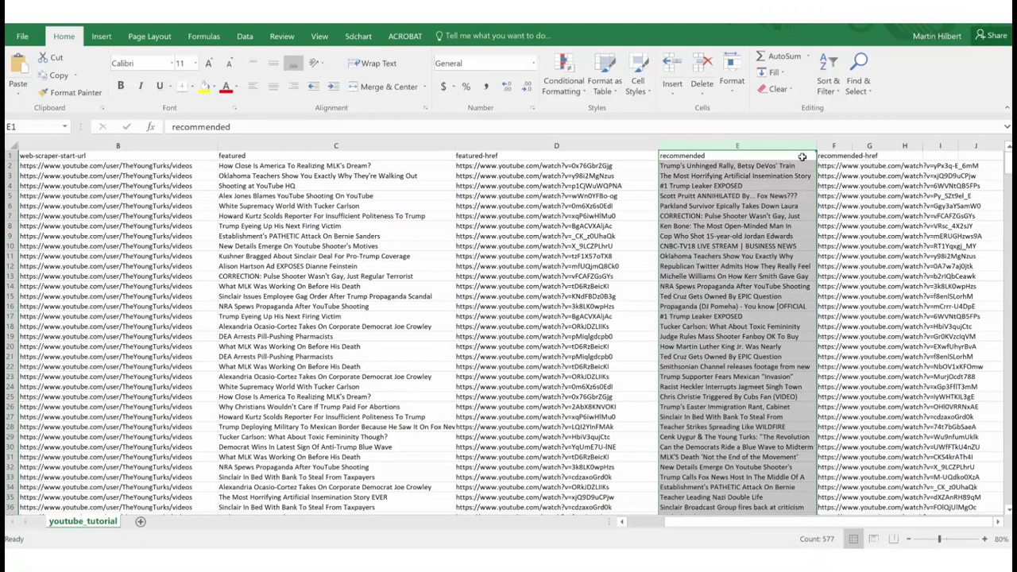
left_click(203, 146)
left_click_drag(217, 145, 200, 145)
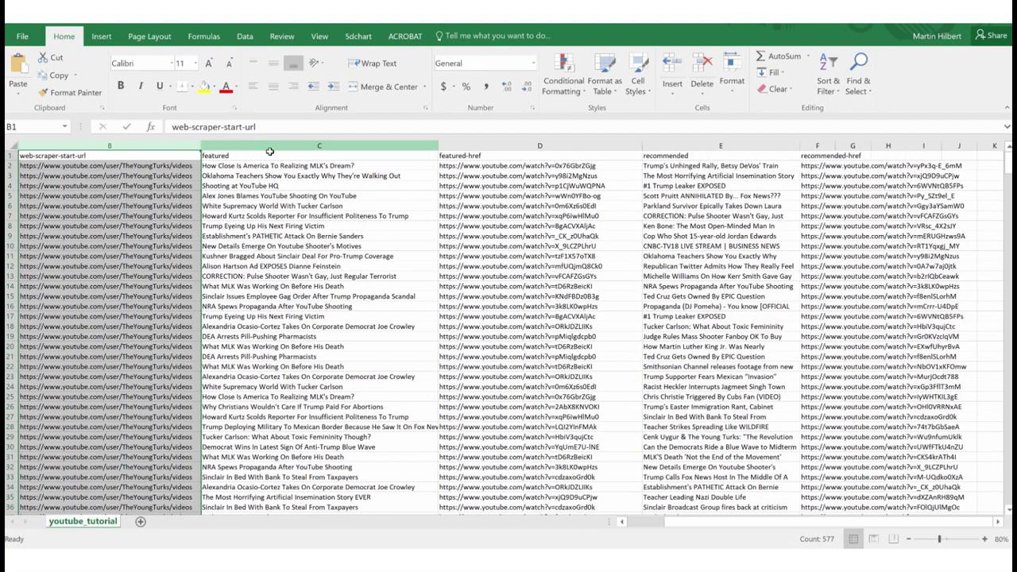
scroll(752, 528, "left", 1)
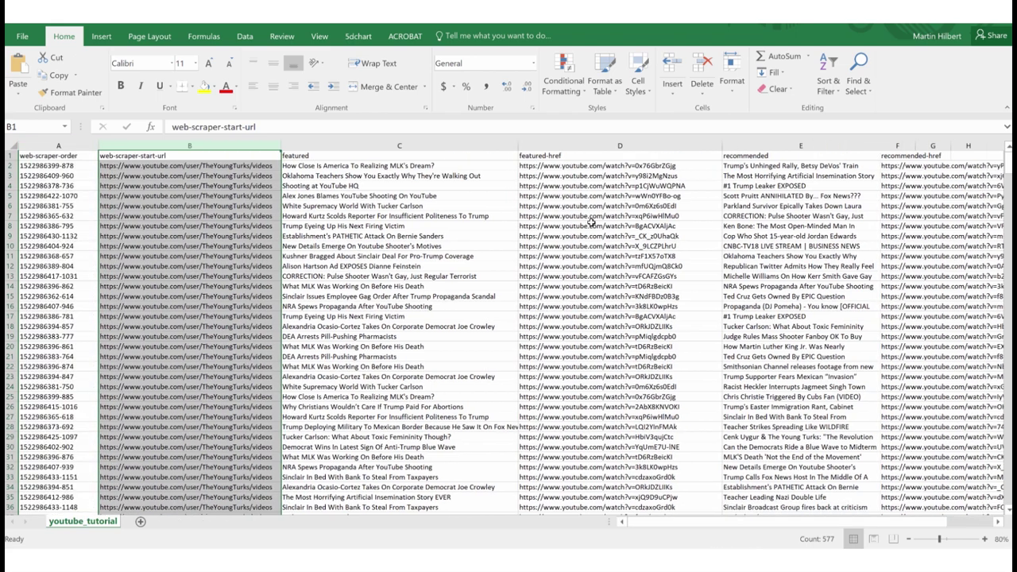
left_click_drag(720, 146, 701, 147)
- Sort the whole sheet by the featured column on values, A to Z, treating the first row as headers
left_click(390, 156)
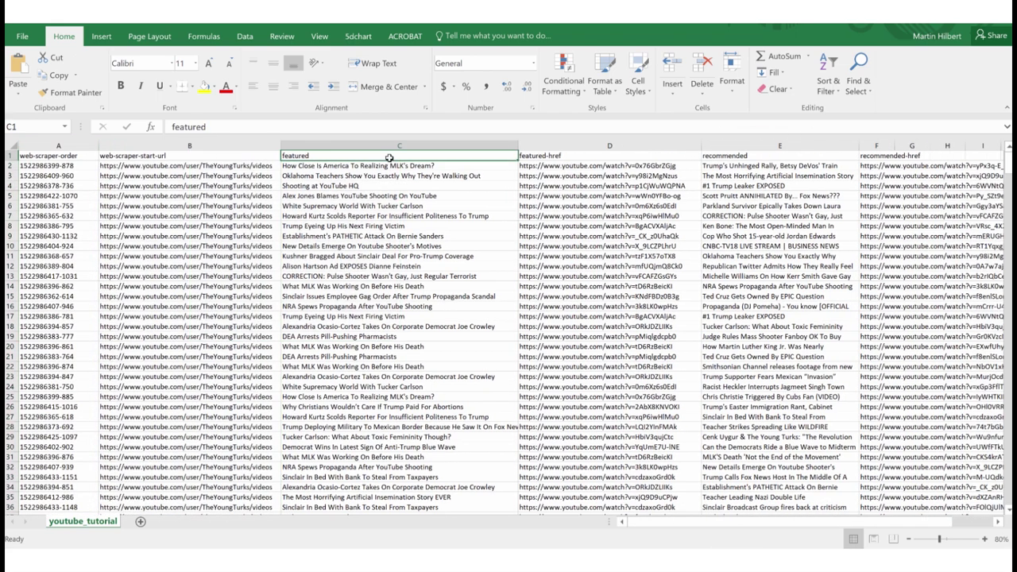
left_click(10, 143)
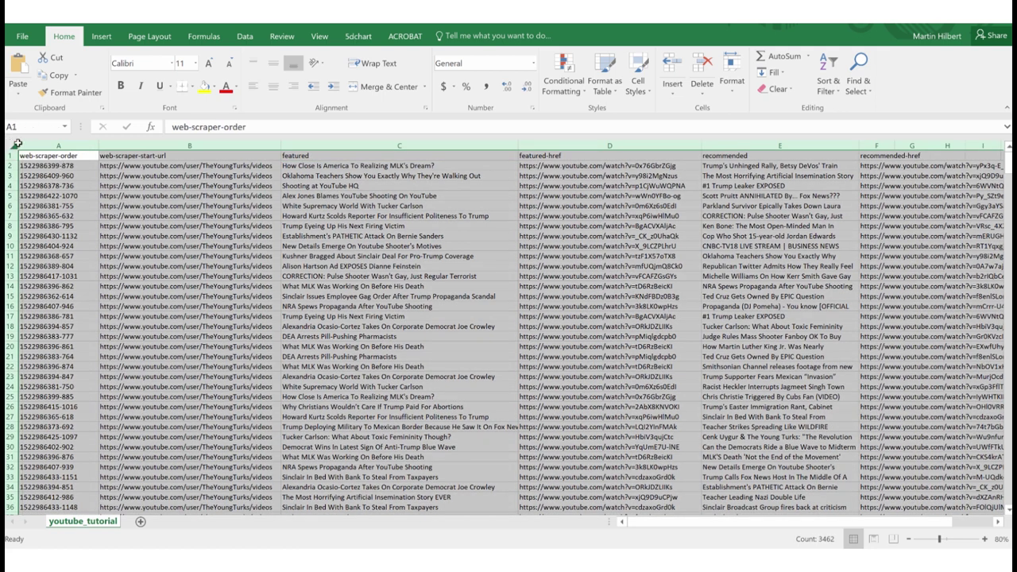
left_click(242, 37)
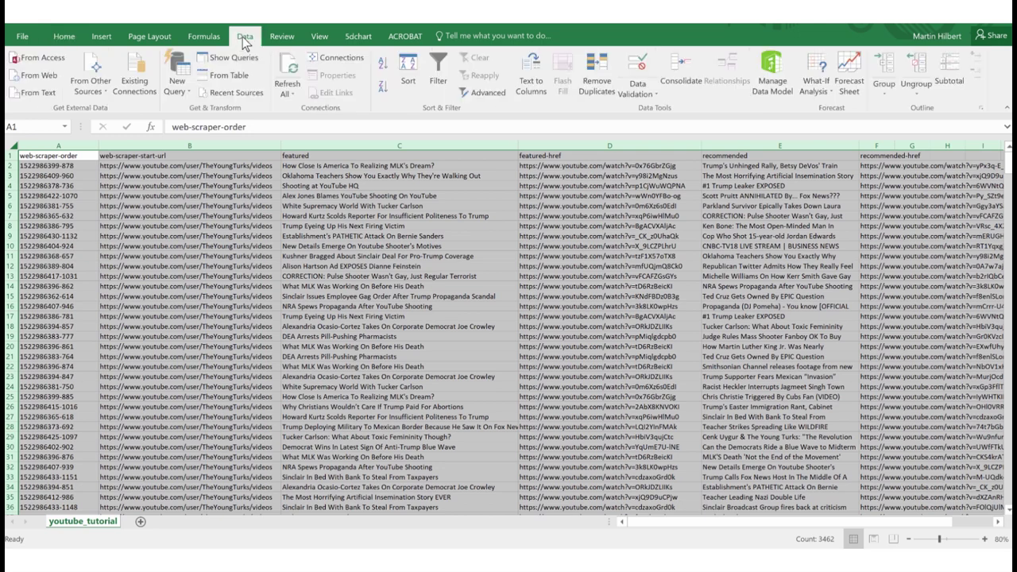
left_click(409, 79)
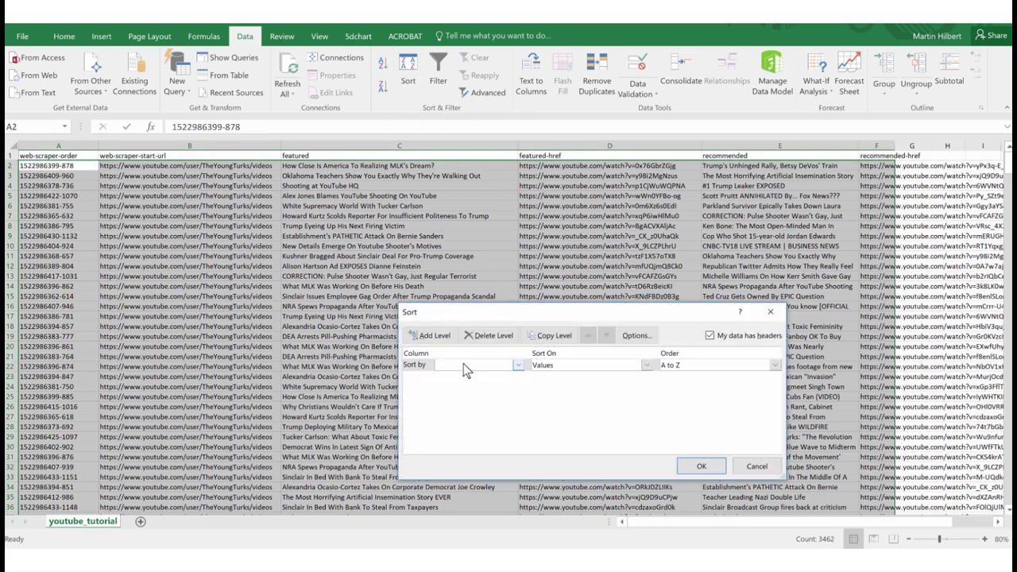
left_click(465, 366)
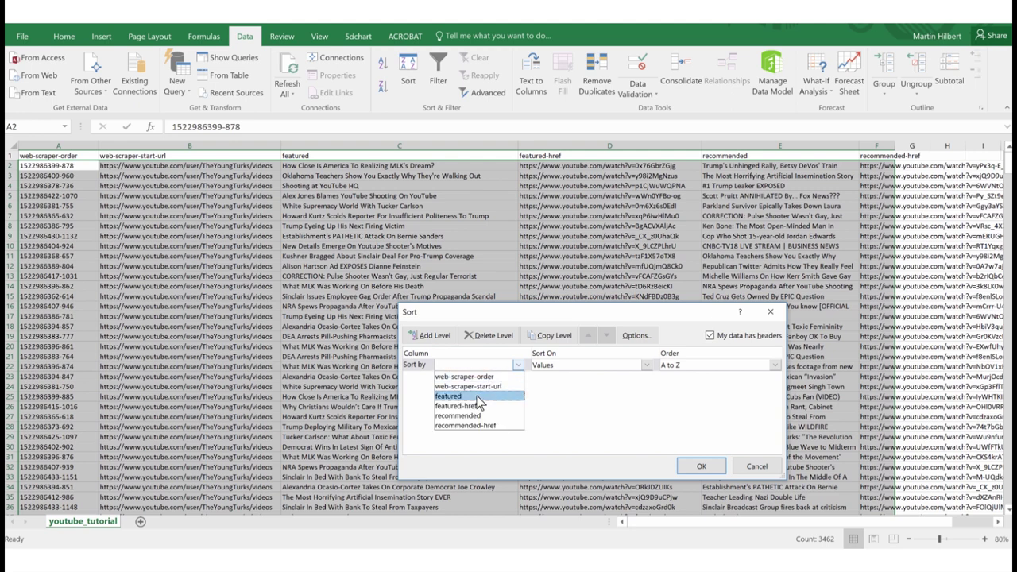
left_click(479, 397)
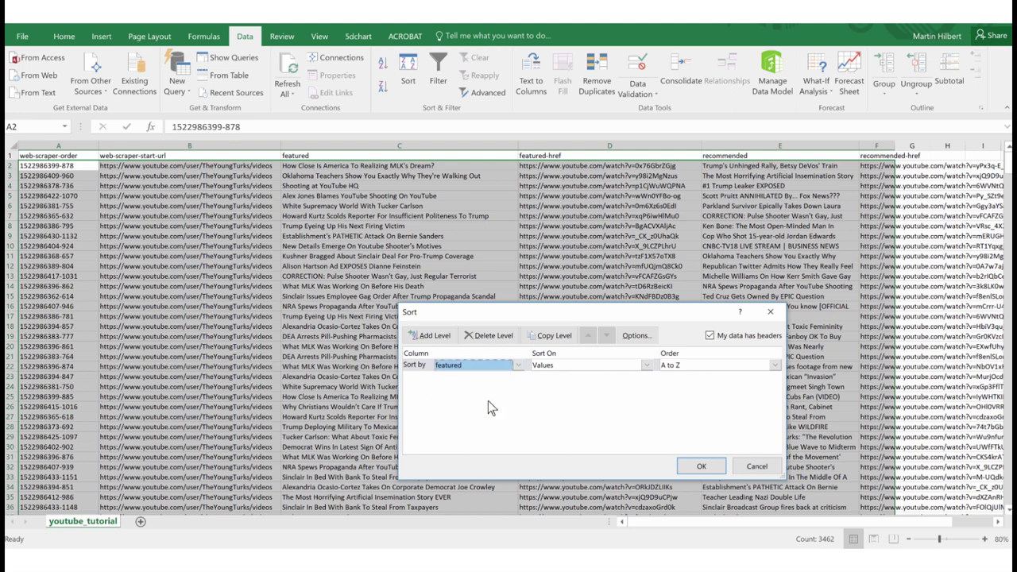
left_click(693, 467)
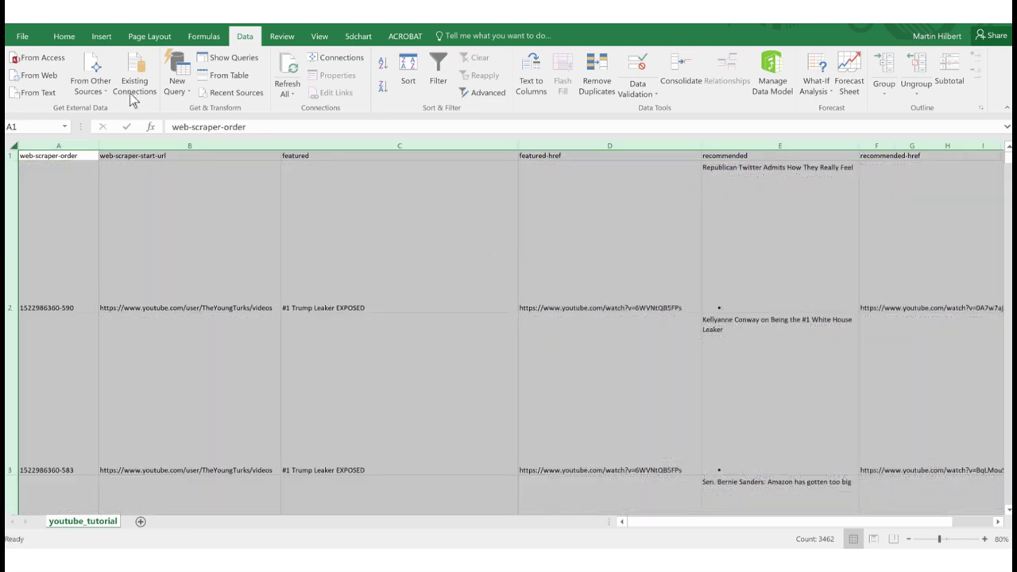
- Turn off text wrapping for the whole sheet so the rows become compact
left_click(65, 37)
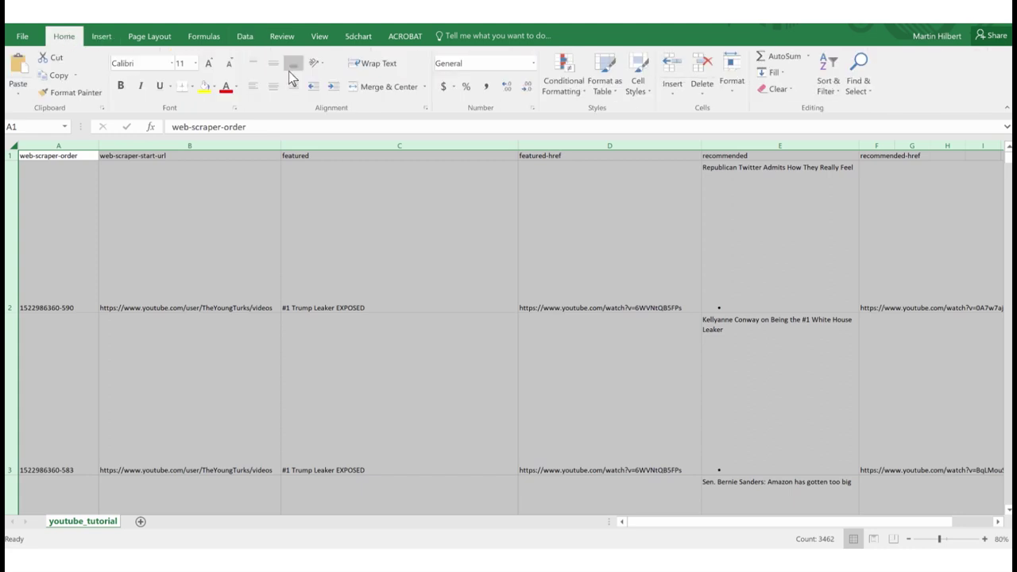
left_click(367, 62)
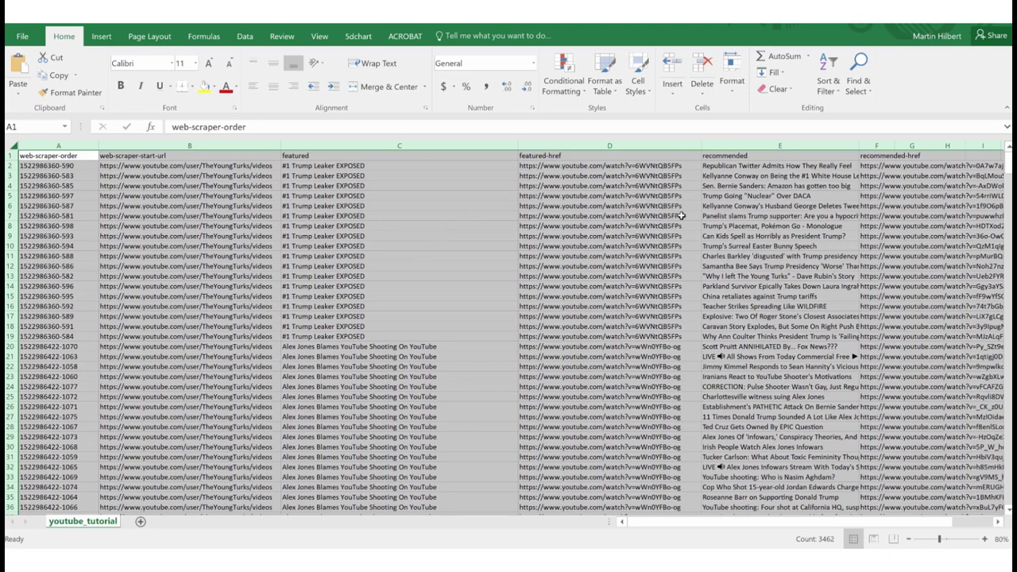
- Select the "#1 Trump Leaker EXPOSED" entries in the featured column and the matching recommended titles to compare them
left_click(370, 165)
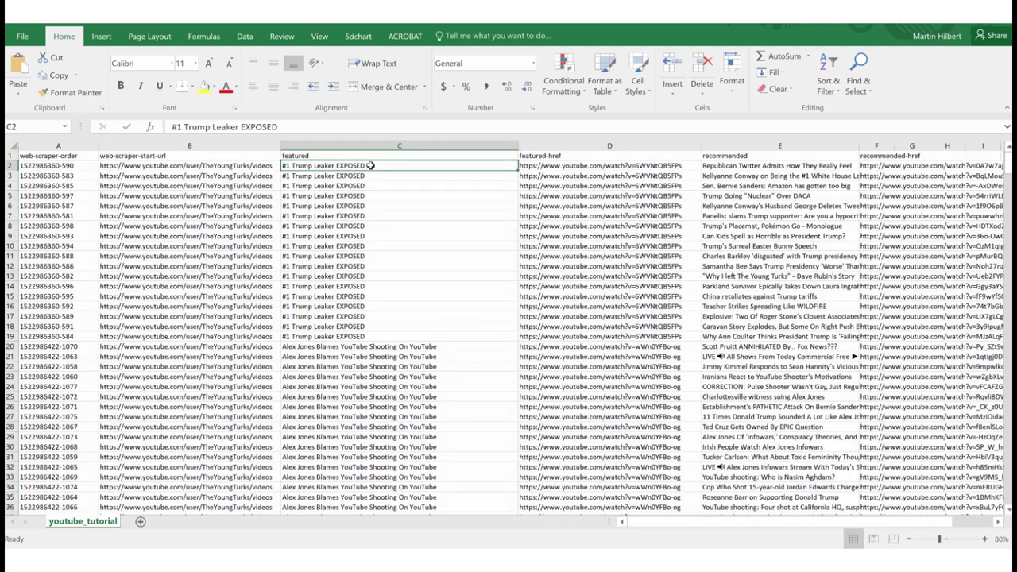
left_click_drag(370, 166, 405, 334)
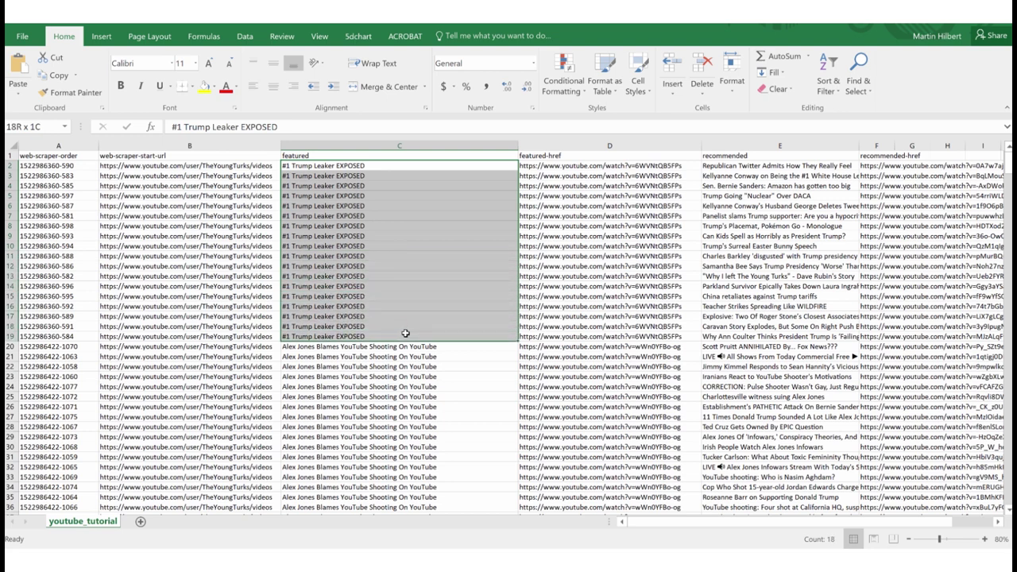
left_click_drag(406, 334, 405, 333)
left_click(409, 167)
left_click_drag(741, 165, 751, 337)
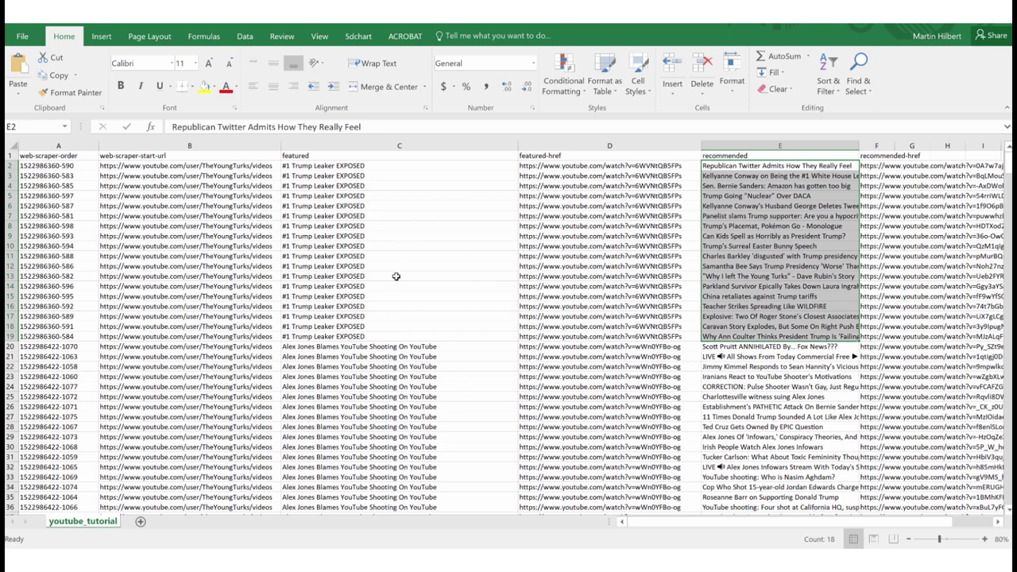
- Copy the featured-href link from the first "#1 Trump Leaker EXPOSED" row
left_click(399, 164)
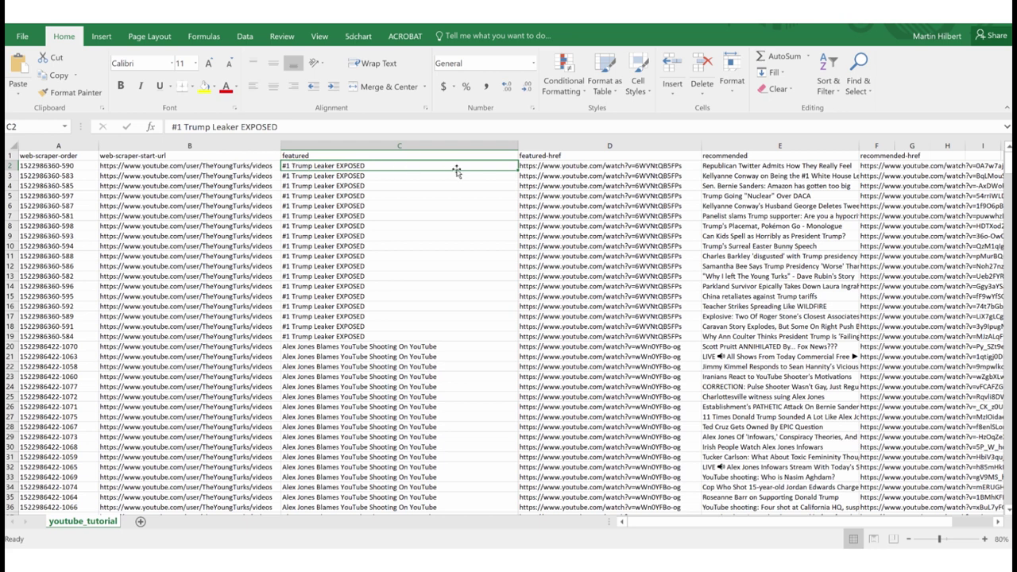
left_click(544, 165)
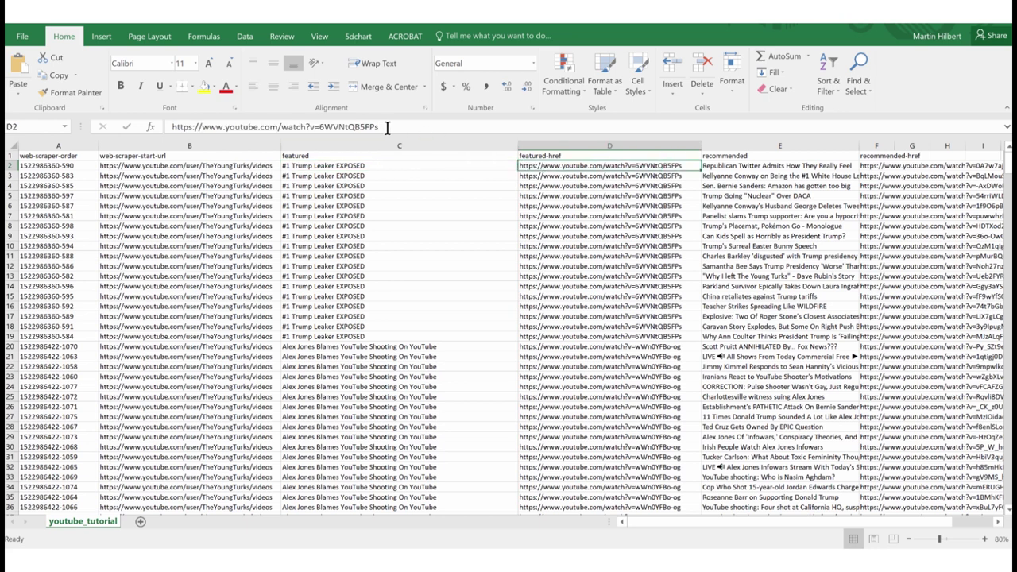
left_click_drag(387, 127, 158, 118)
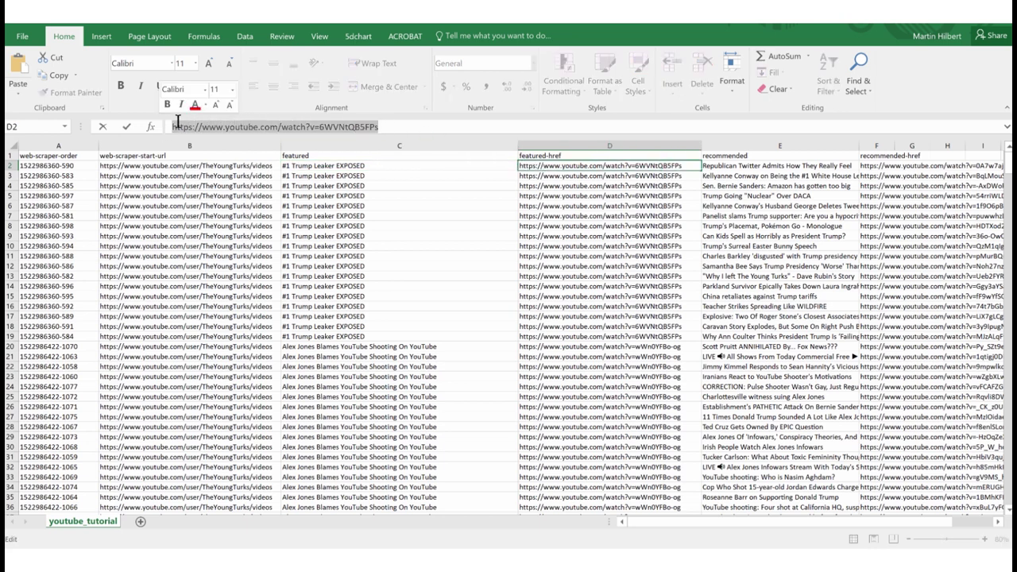
right_click(211, 125)
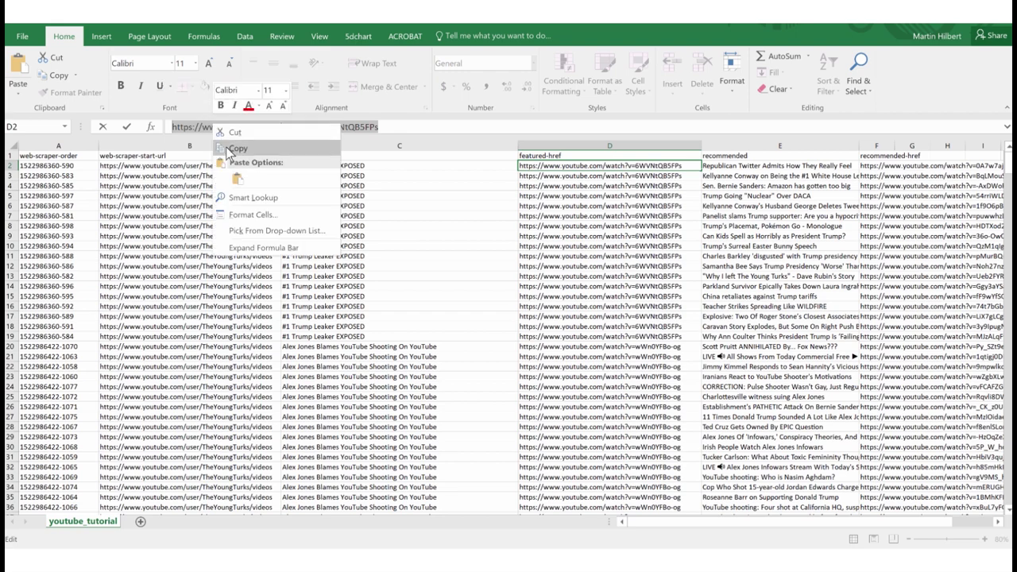
left_click(232, 149)
- Switch to Chrome, load the copied video link in the Google search tab, pause the video and view its recommended list
key("alt+Tab")
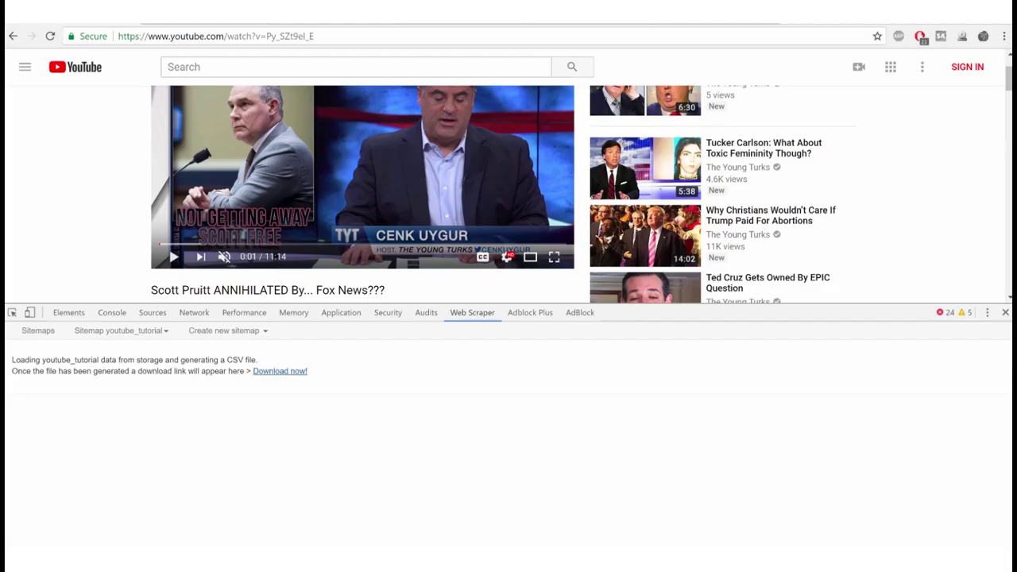
left_click(223, 27)
left_click(218, 35)
right_click(220, 38)
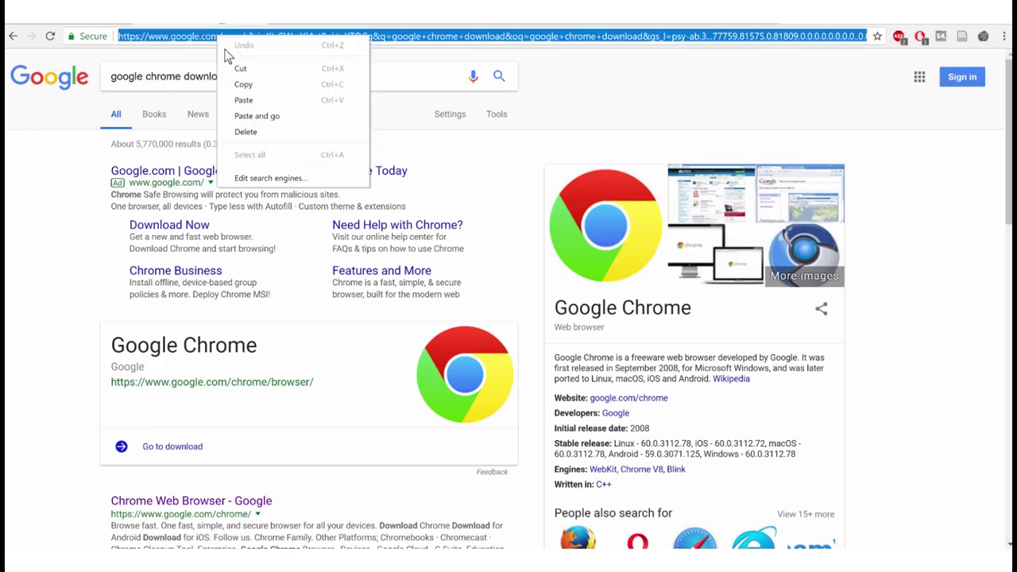
left_click(246, 99)
key("Return")
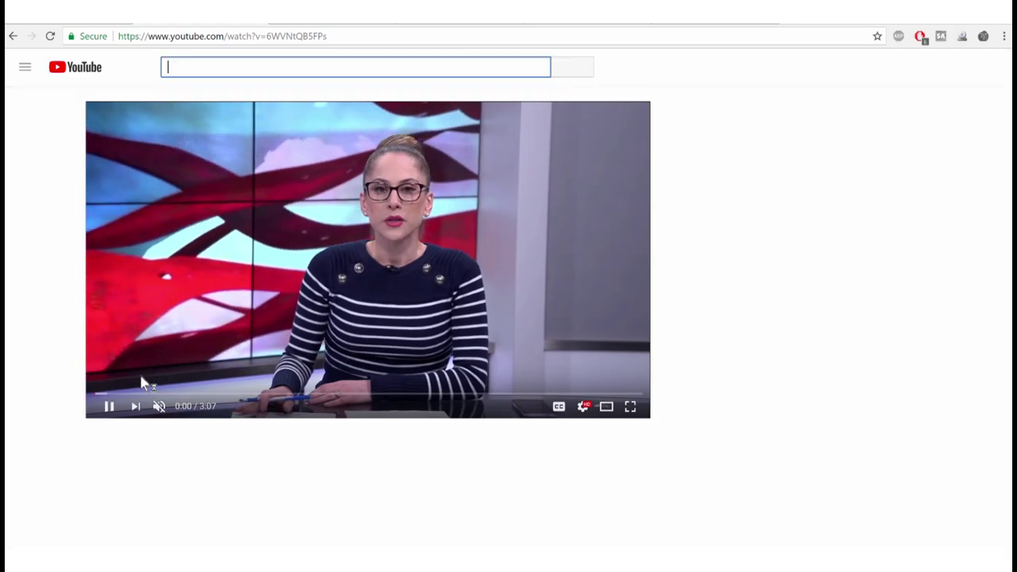
left_click(104, 412)
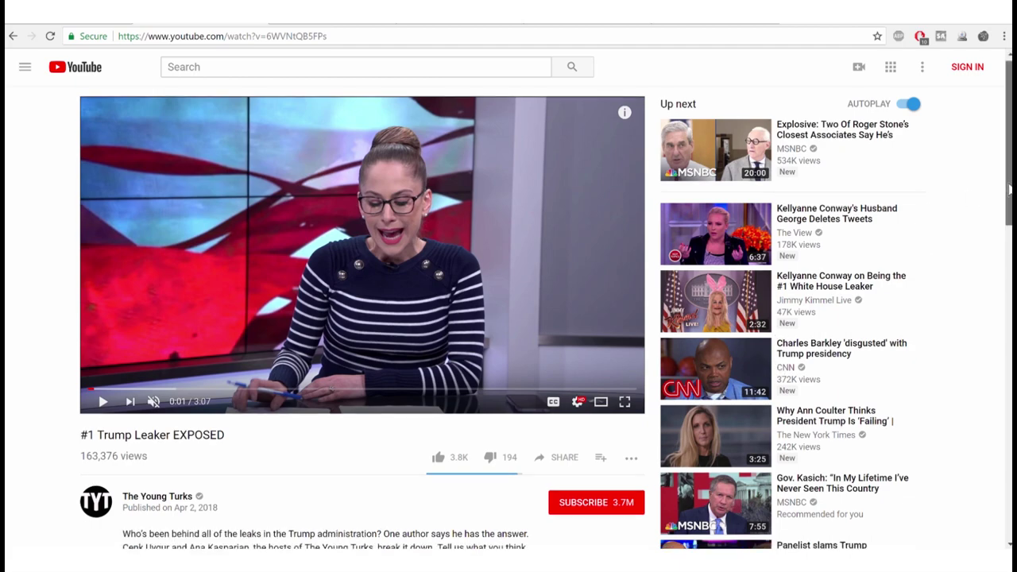
mouse_move(1009, 169)
left_mouse_down()
mouse_move(1009, 213)
mouse_move(1011, 162)
left_mouse_up()
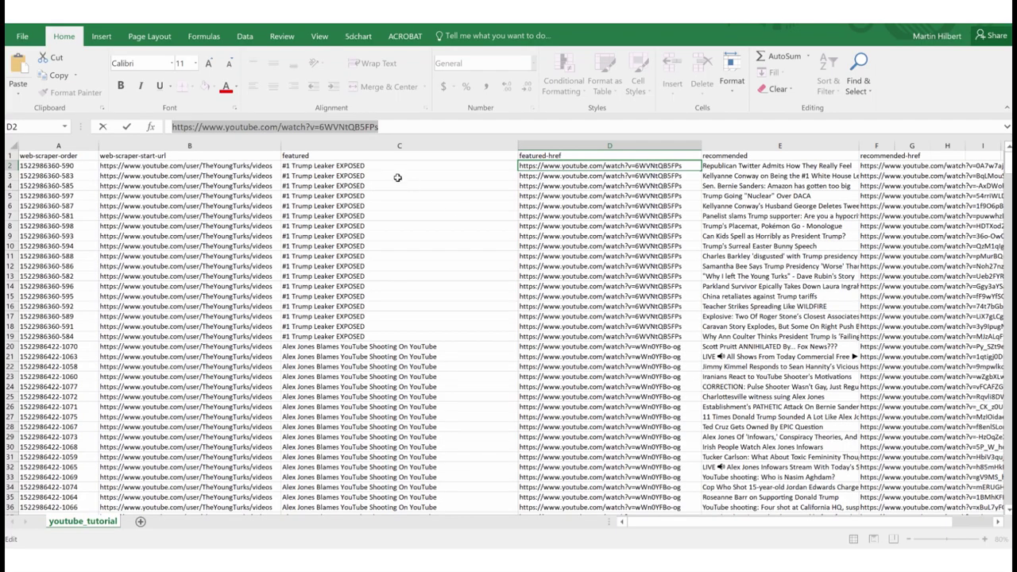
- Return to Excel and examine the start URL and featured title of the "#1 Trump Leaker EXPOSED" rows
left_click(365, 165)
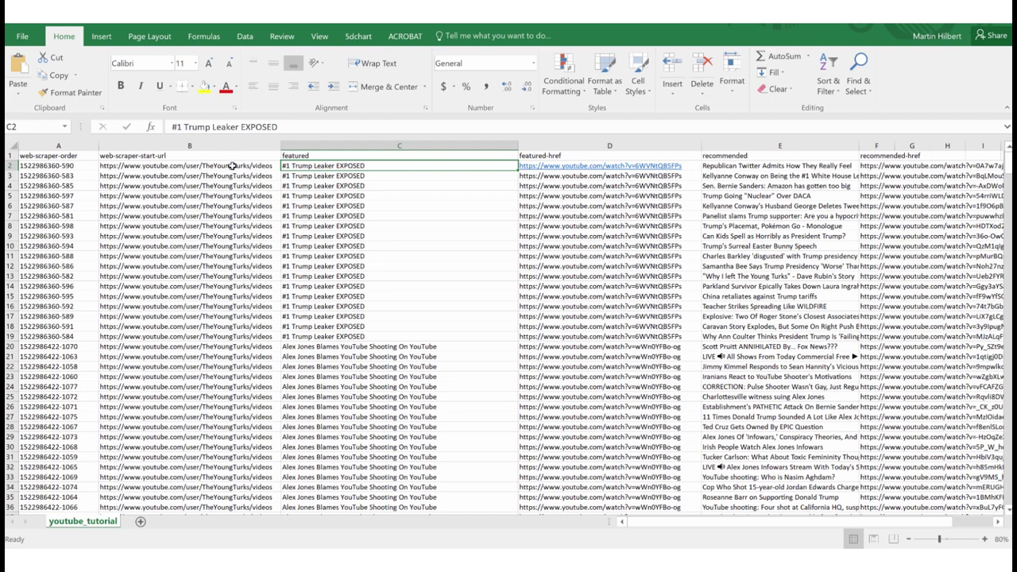
left_click_drag(232, 165, 231, 276)
left_click(298, 245)
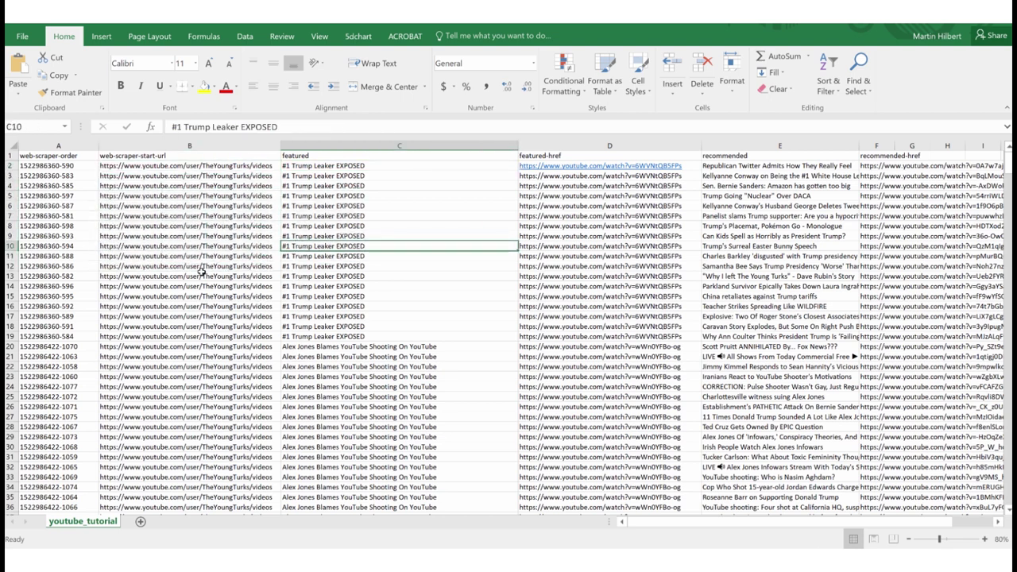
left_click(180, 167)
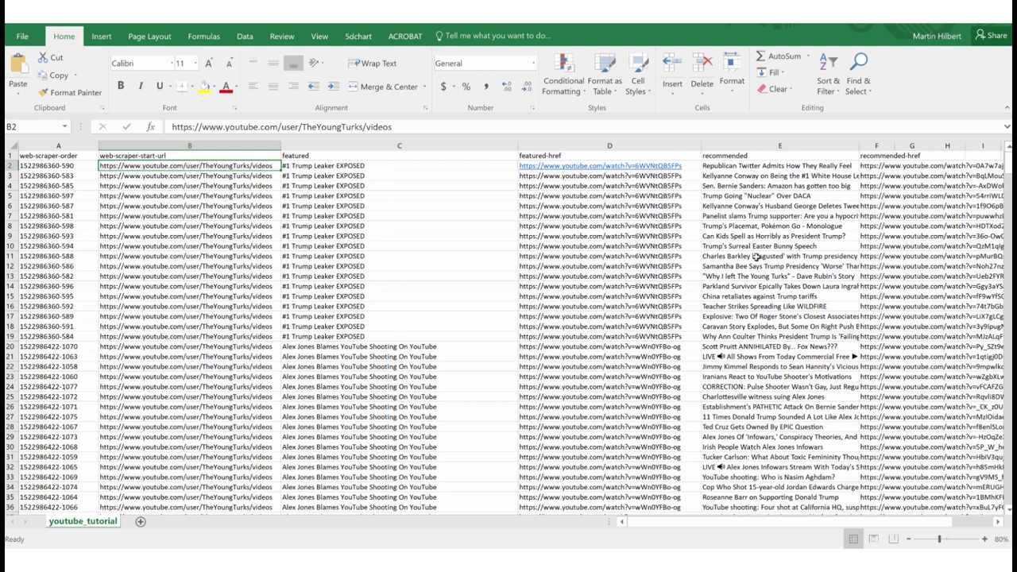
left_click(393, 167)
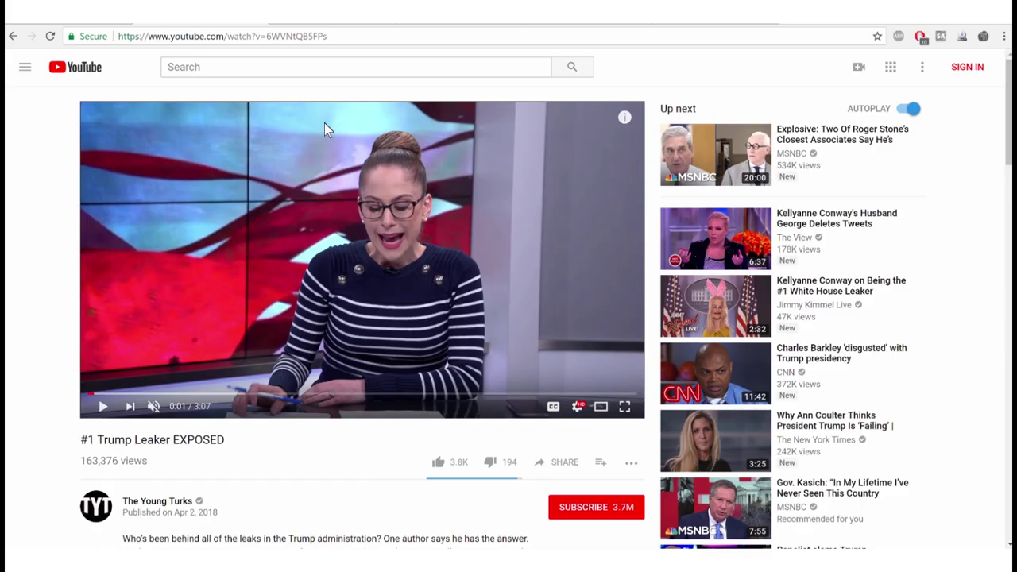
- Open "#1 Trump Leaker EXPOSED" from The Young Turks' videos page in Chrome, pause it, and compare its recommendations with its recommended titles in Excel
left_click(14, 36)
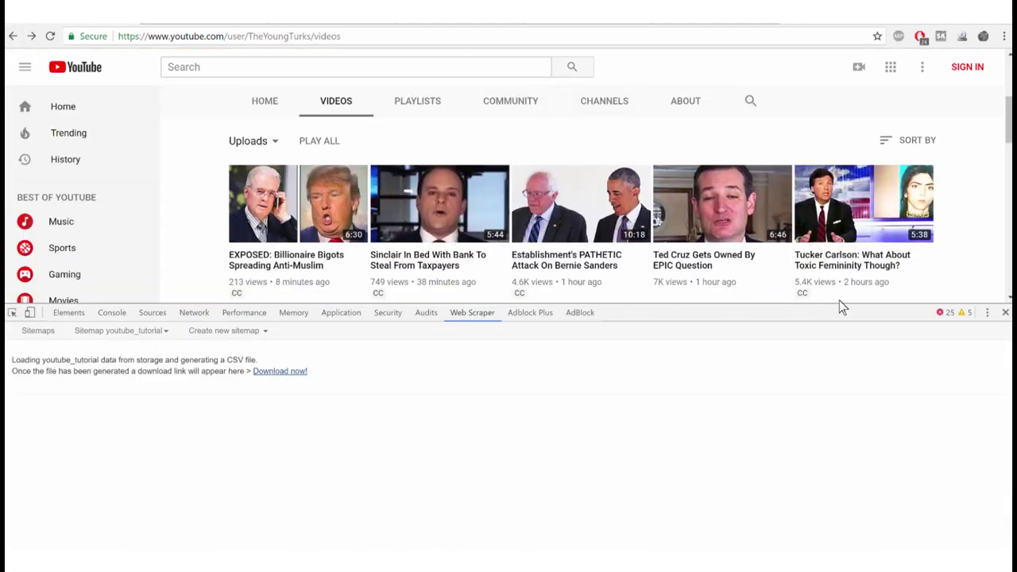
left_click_drag(846, 306, 839, 487)
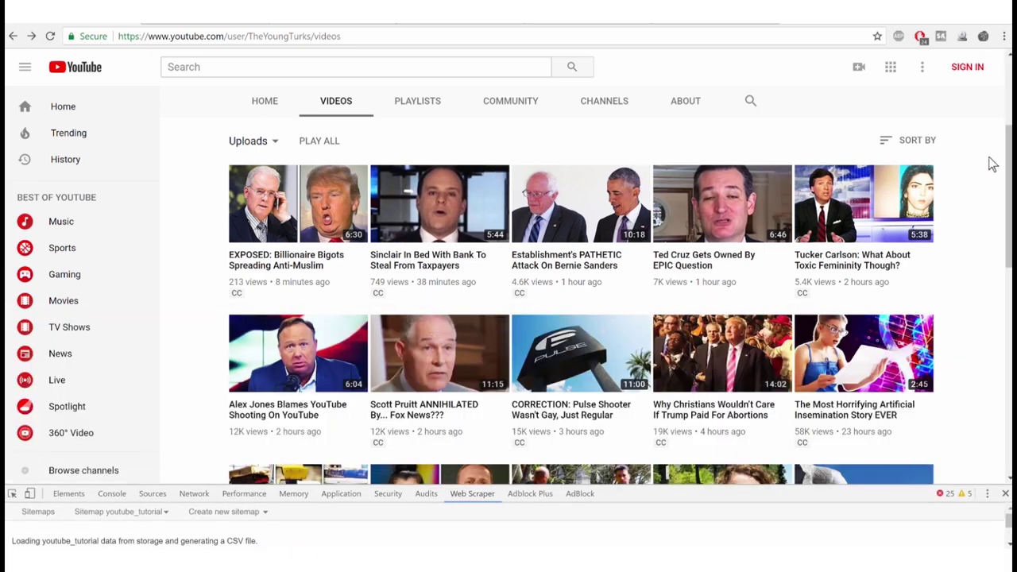
left_click_drag(1009, 157, 996, 323)
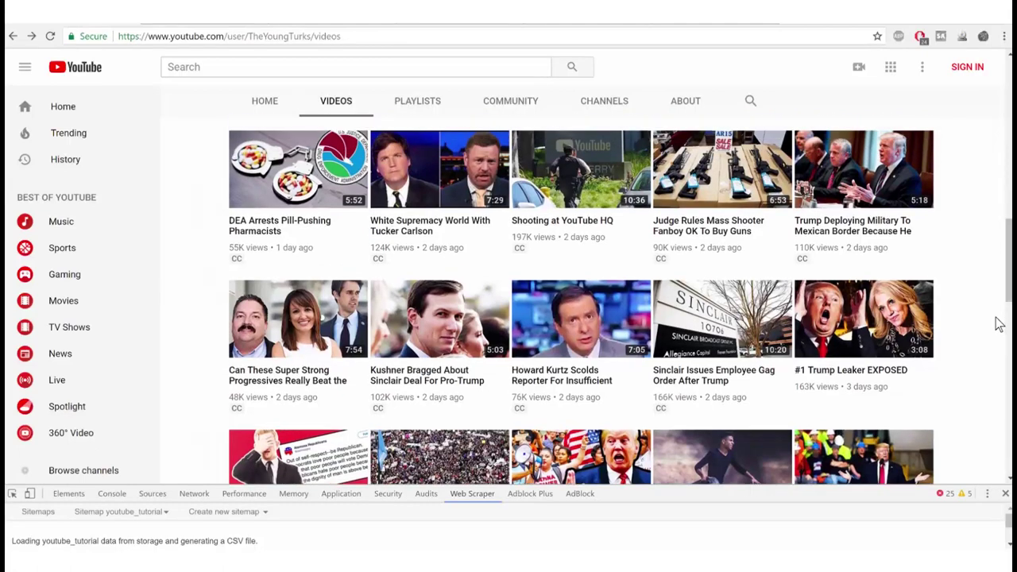
left_click(852, 371)
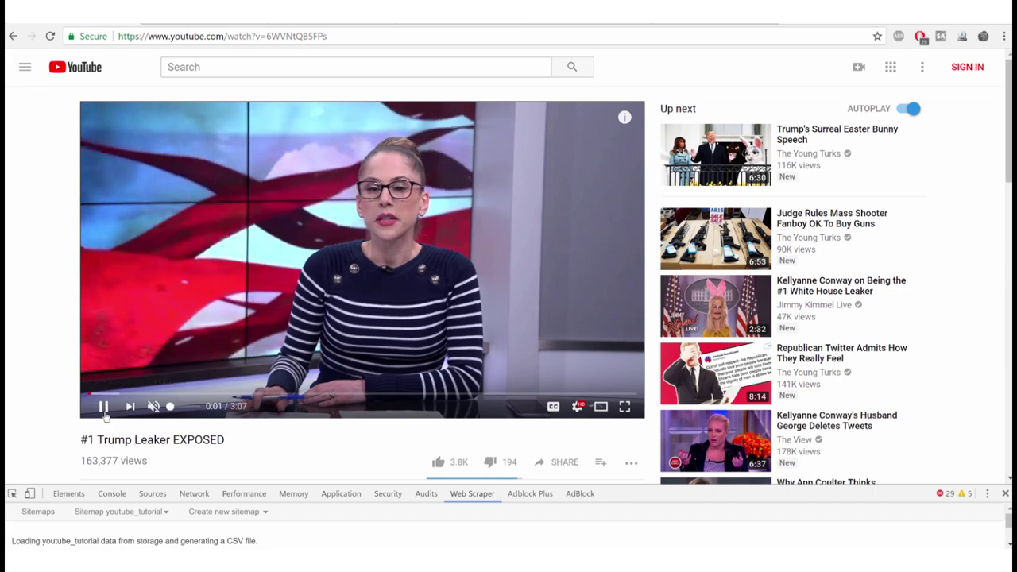
left_click(103, 406)
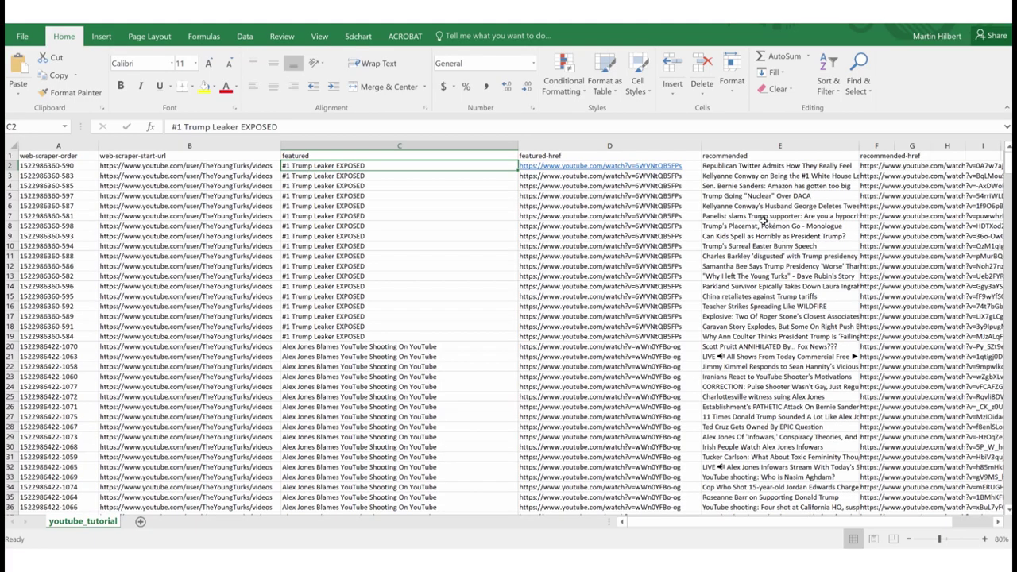
left_click_drag(739, 164, 740, 337)
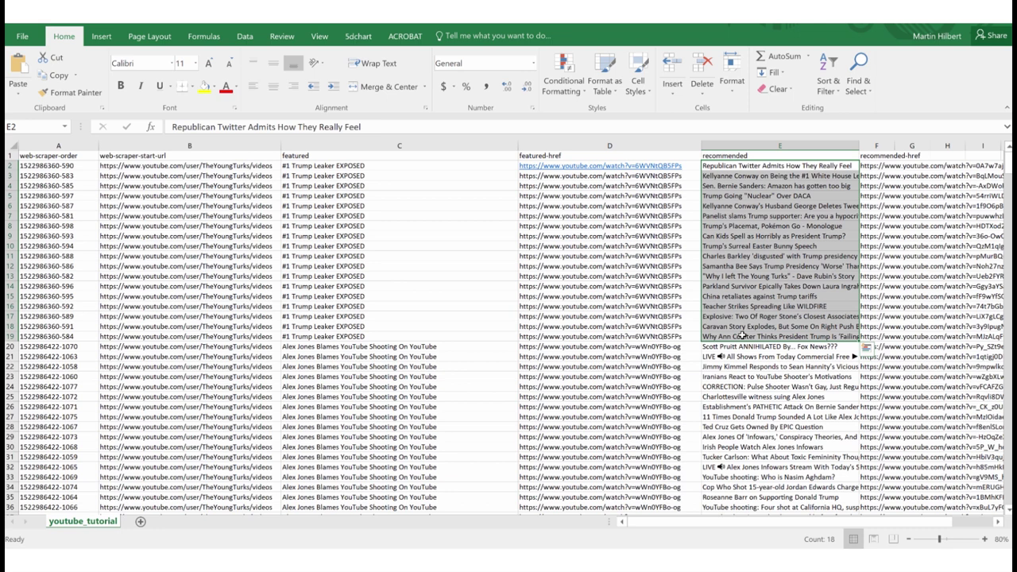
- Narrow the featured column slightly
left_click(493, 145)
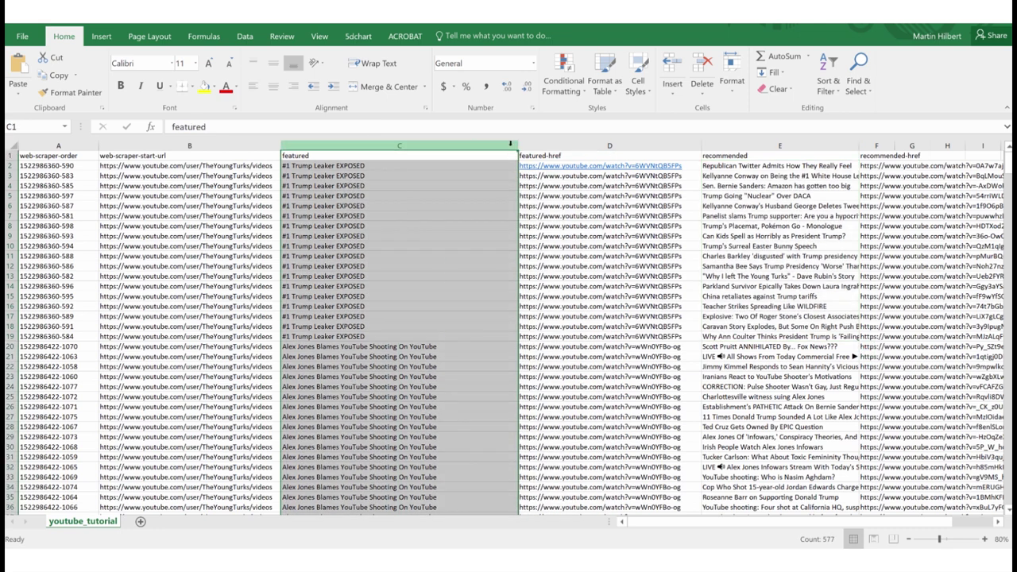
left_click_drag(520, 145, 470, 146)
scroll(428, 266, "down", 5)
scroll(428, 246, "up", 5)
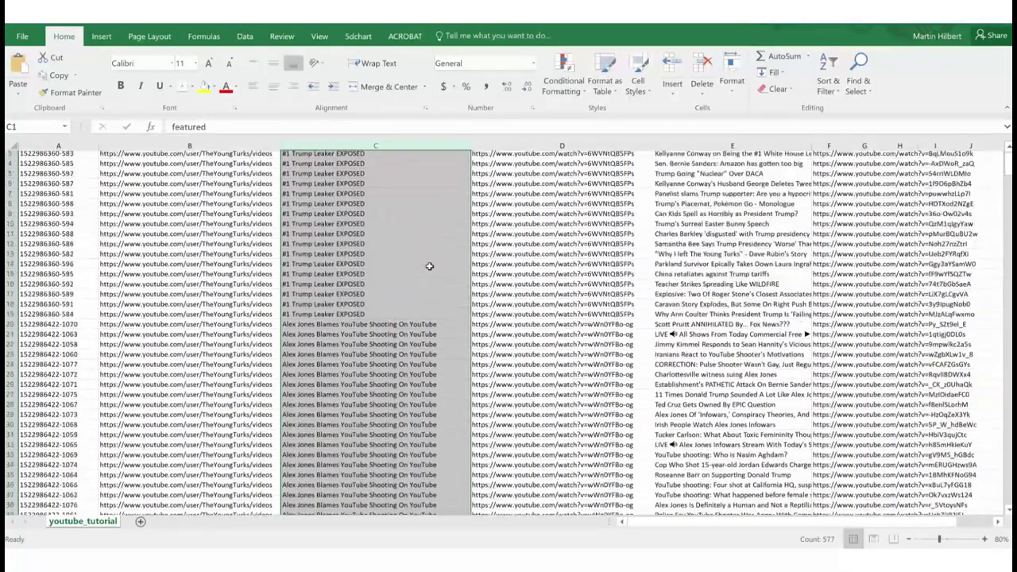
- Examine the featured and recommended groups, selecting the "Alexandria Ocasio-Cortez" featured entries and the titles recommended for "Alison Hartson Ad EXPOSES Dianne Feinstein"
scroll(426, 231, "down", 11)
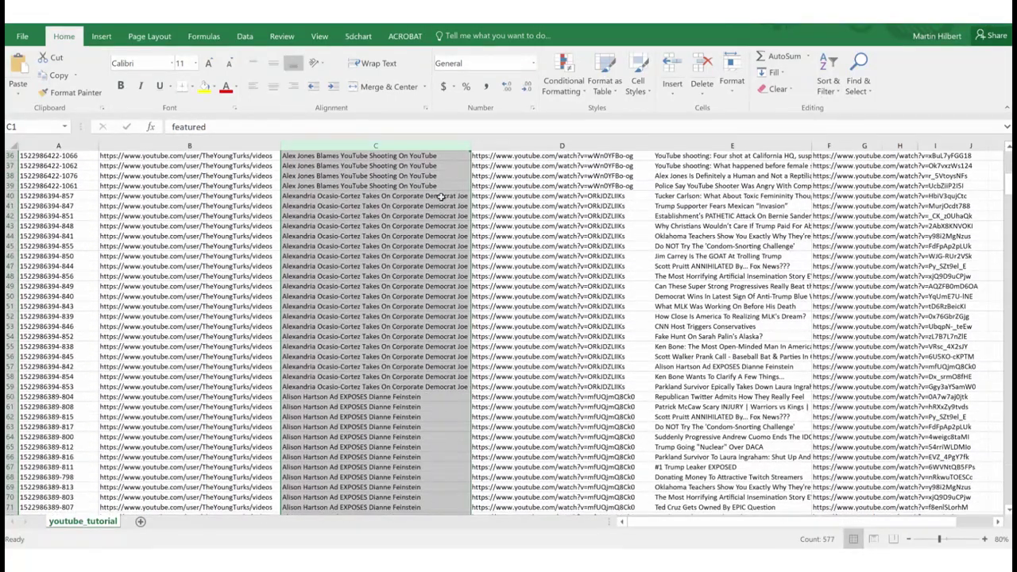
left_click_drag(441, 196, 445, 389)
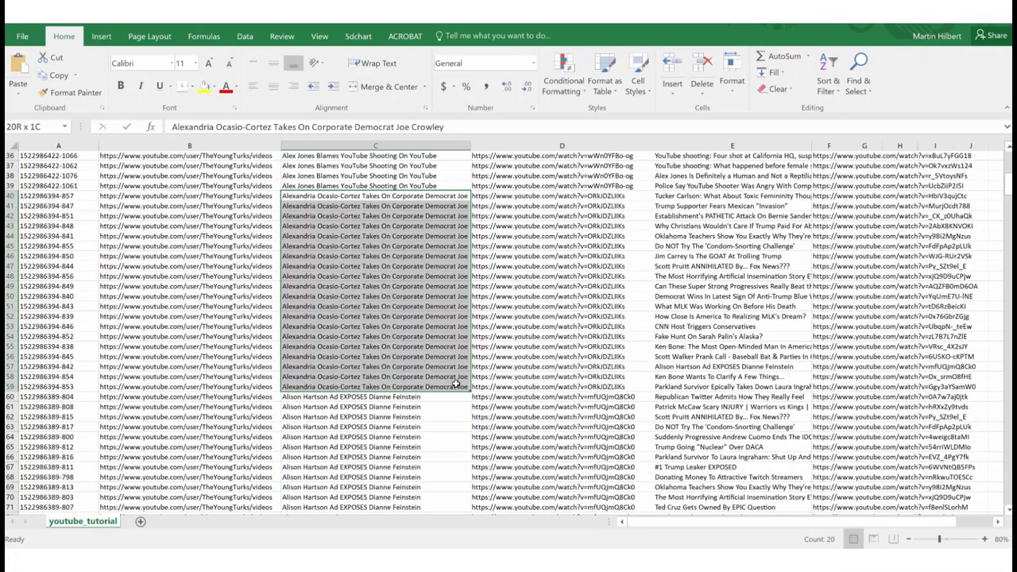
scroll(454, 386, "down", 5)
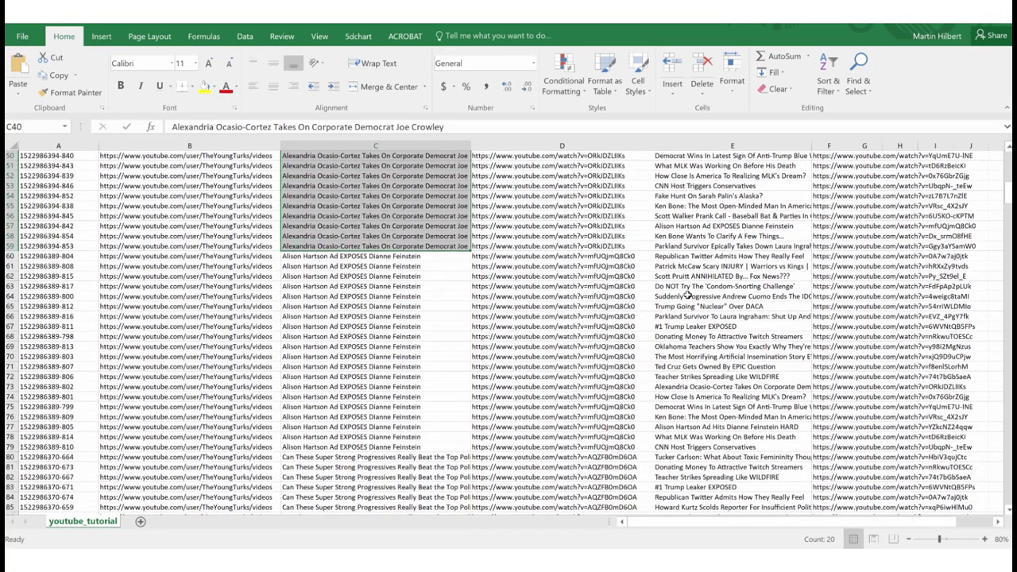
left_click_drag(688, 265, 697, 450)
scroll(442, 371, "down", 7)
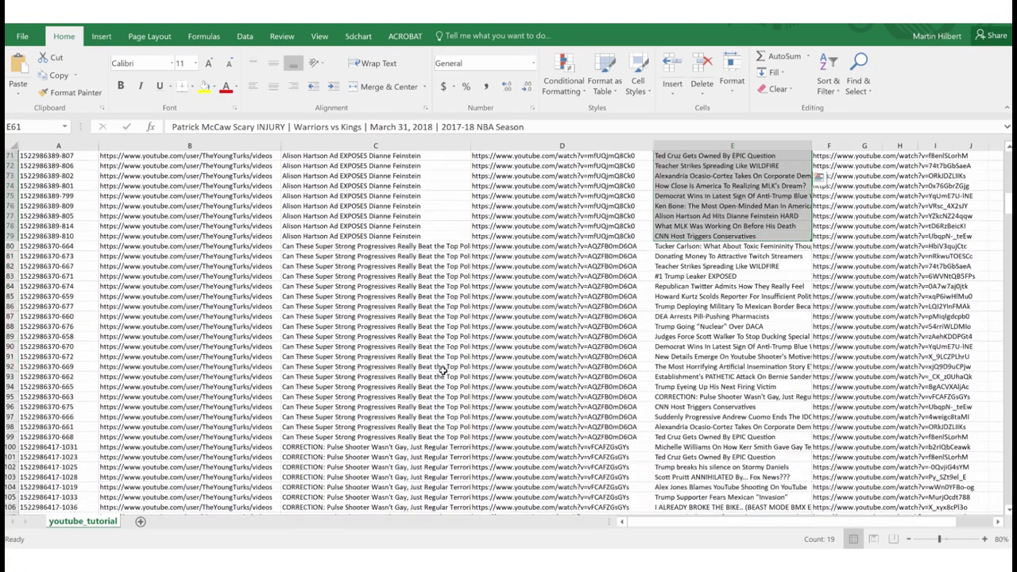
scroll(442, 371, "down", 20)
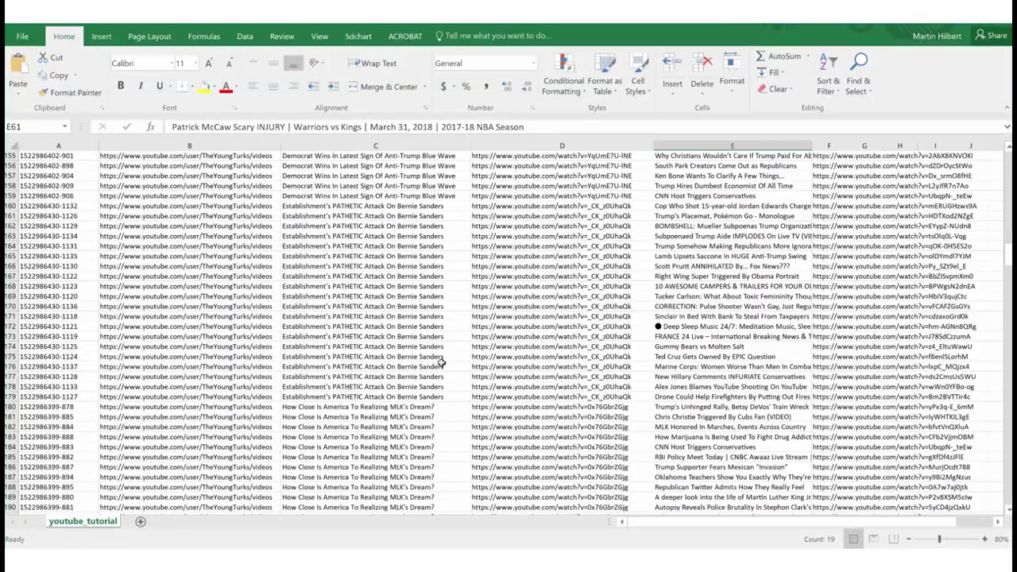
scroll(441, 362, "down", 4)
- Widen the featured column so the long video titles fit on the sheet
left_click(909, 539)
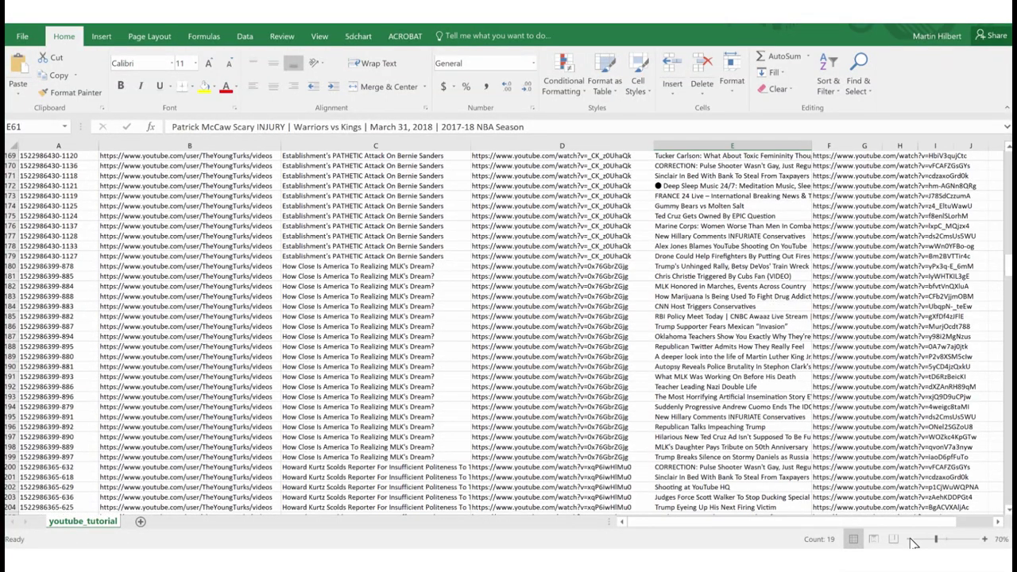
left_click(909, 540)
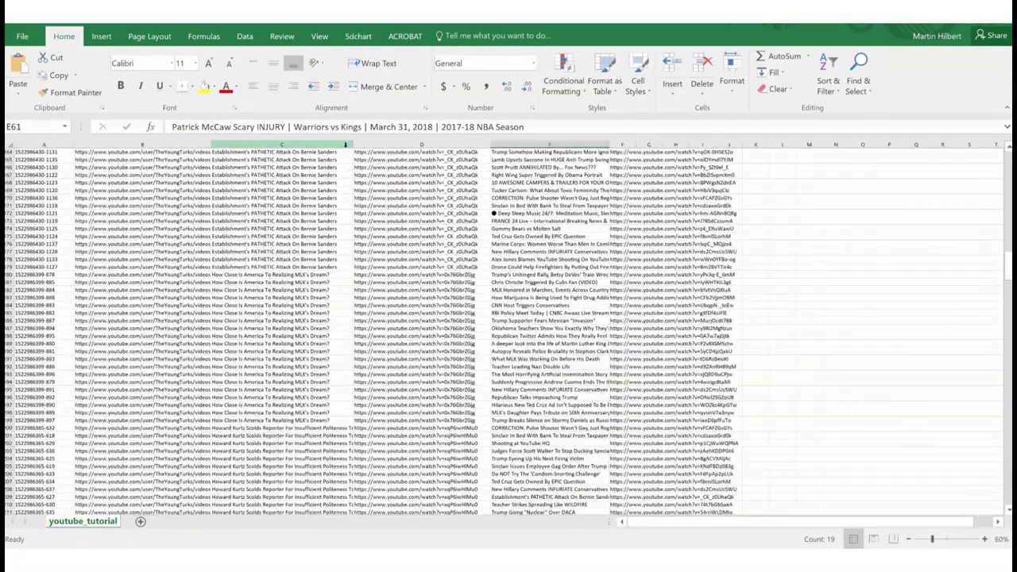
left_click(337, 144)
left_click_drag(347, 145, 397, 144)
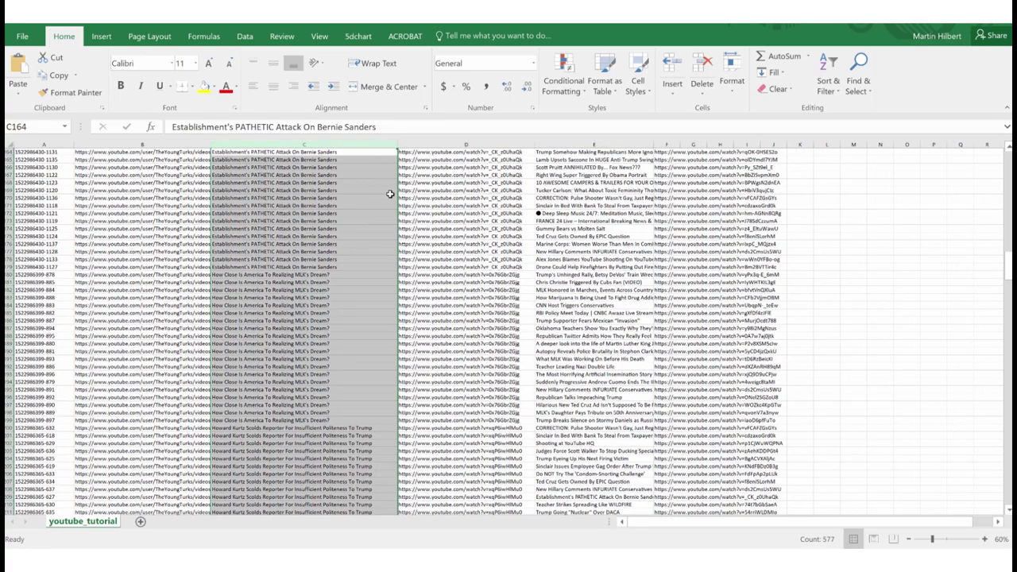
- Examine the remaining featured videos and their recommended titles through the last data row and back to the header row
scroll(382, 274, "down", 15)
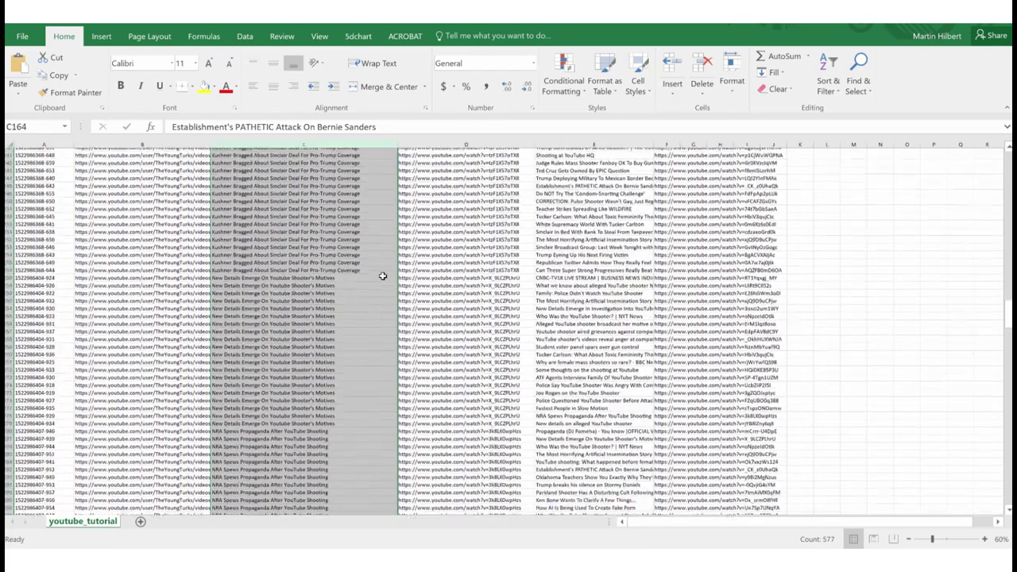
scroll(383, 276, "down", 20)
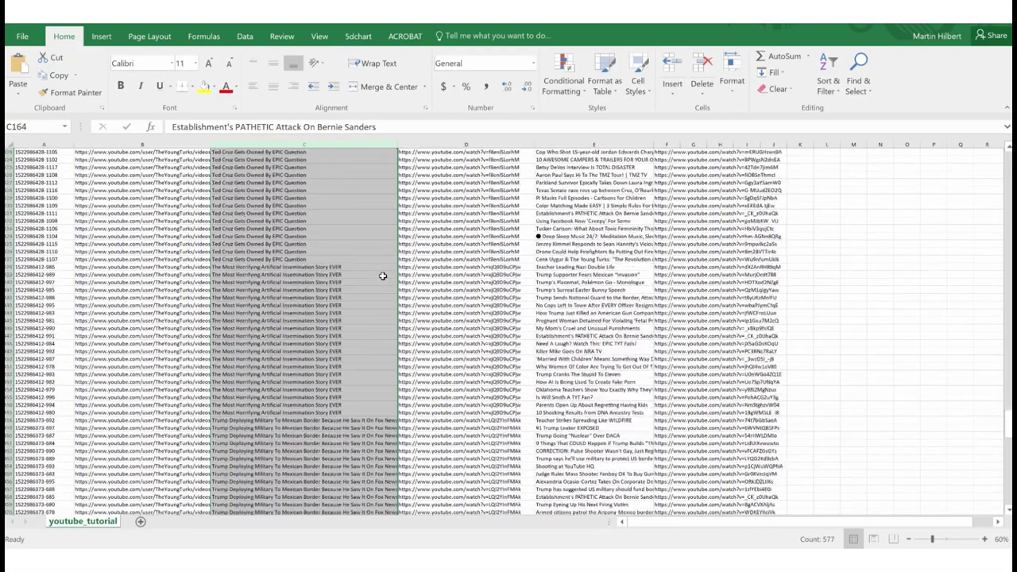
scroll(382, 276, "down", 20)
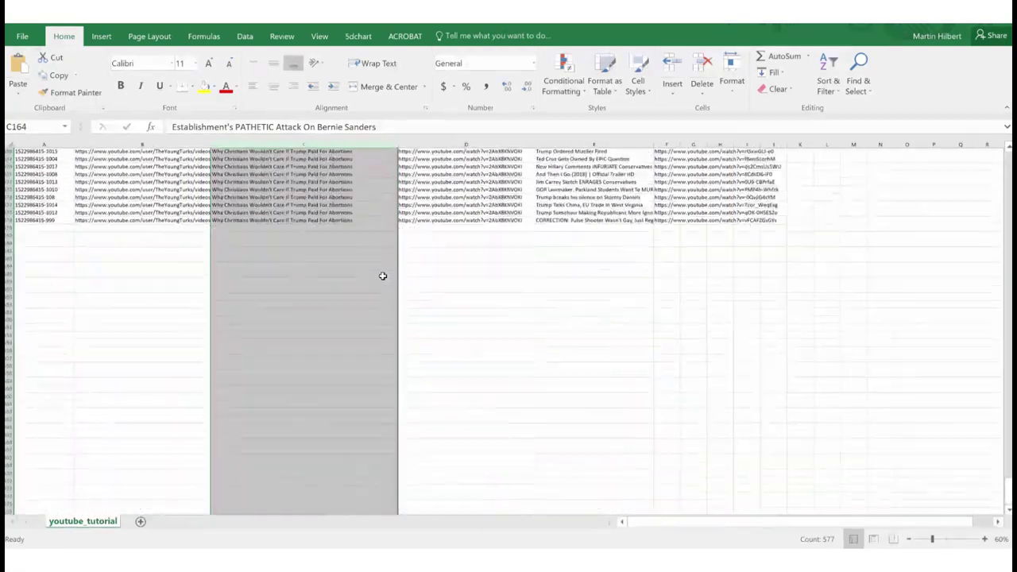
scroll(382, 276, "up", 5)
left_click(340, 308)
scroll(540, 336, "up", 9)
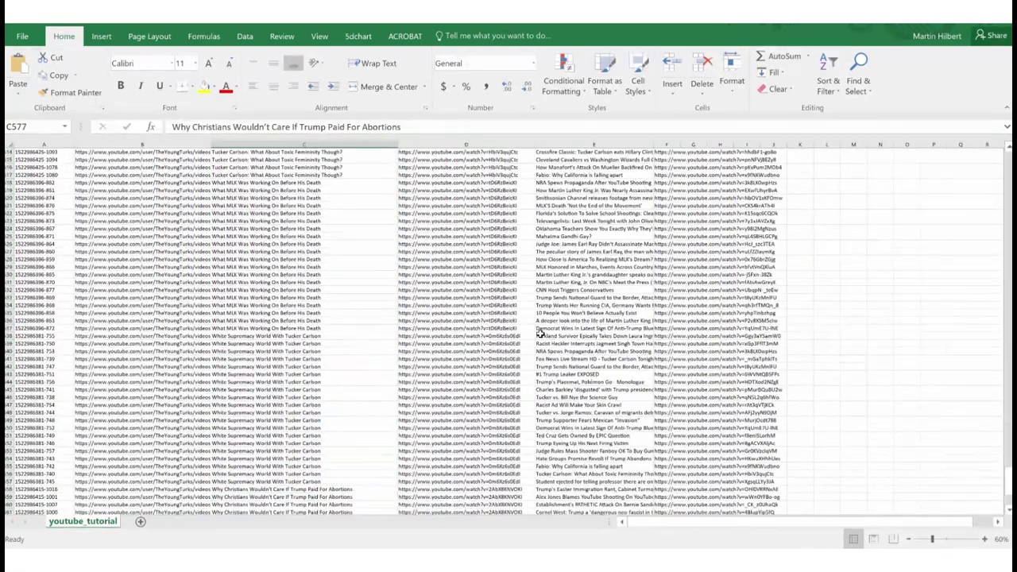
scroll(540, 335, "up", 15)
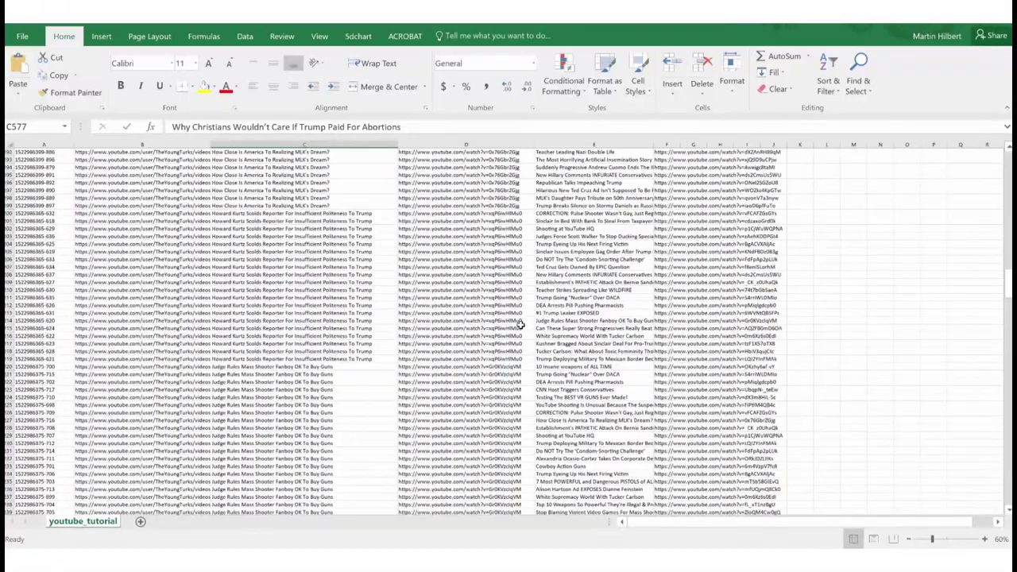
scroll(520, 324, "up", 15)
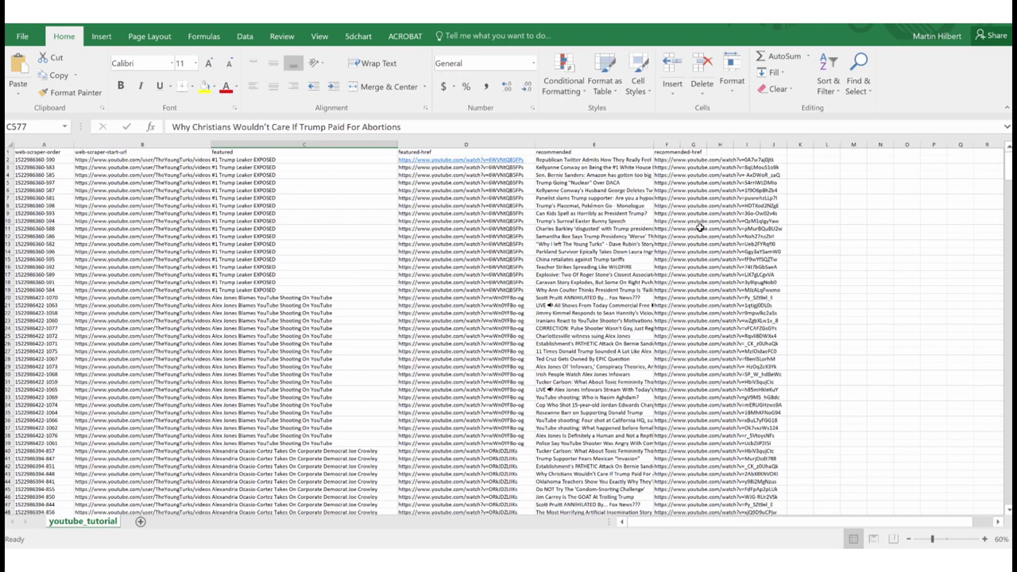
- Widen the recommended-href column so its full links fit inside it
left_click(667, 145)
left_click_drag(681, 146, 801, 148)
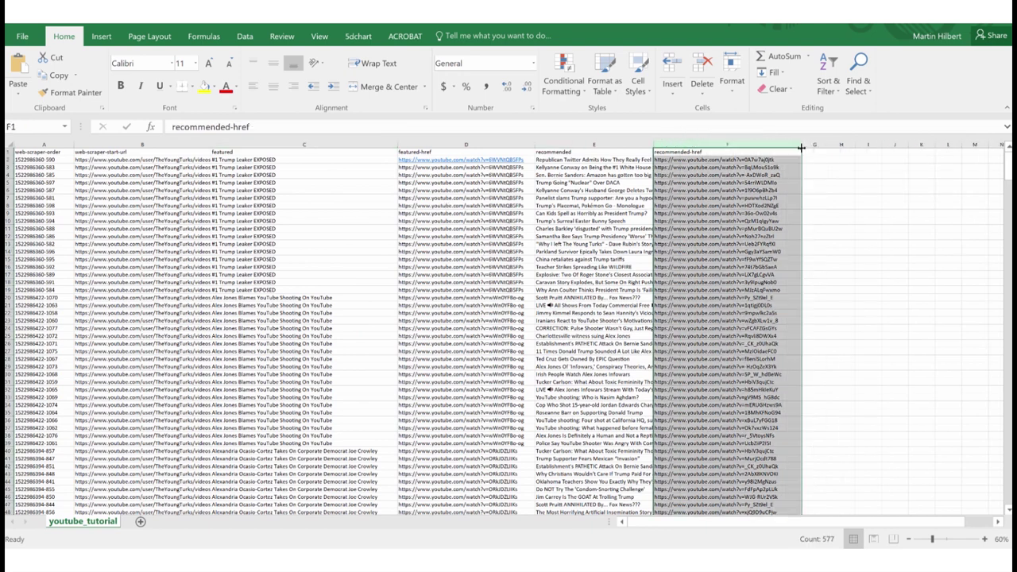
left_click(331, 289)
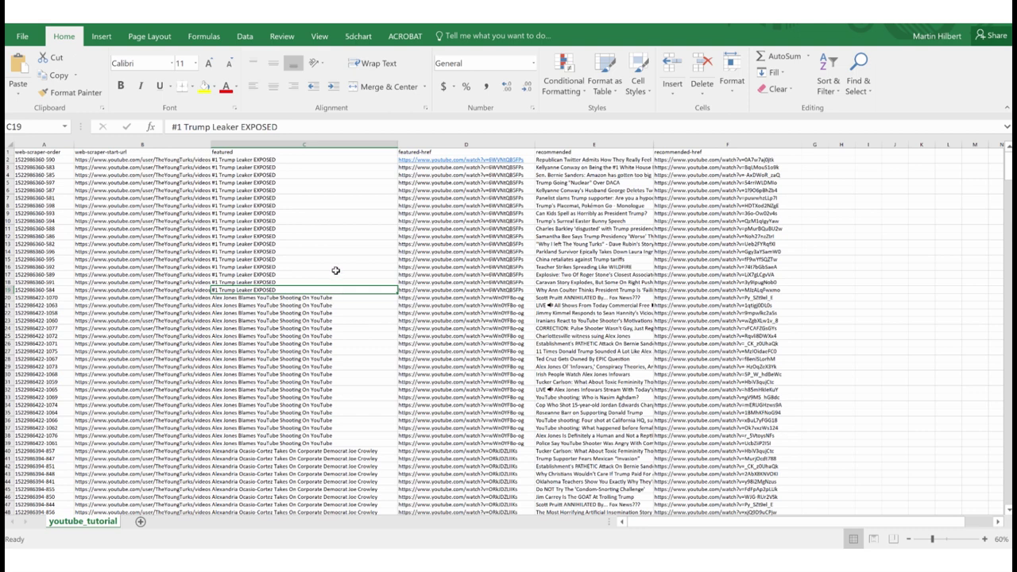
left_click(335, 270)
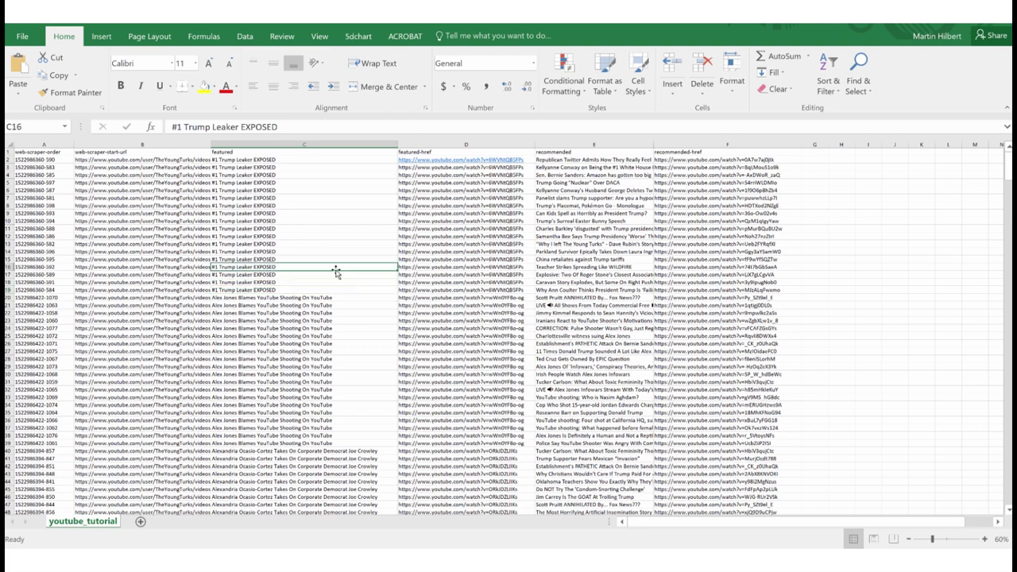